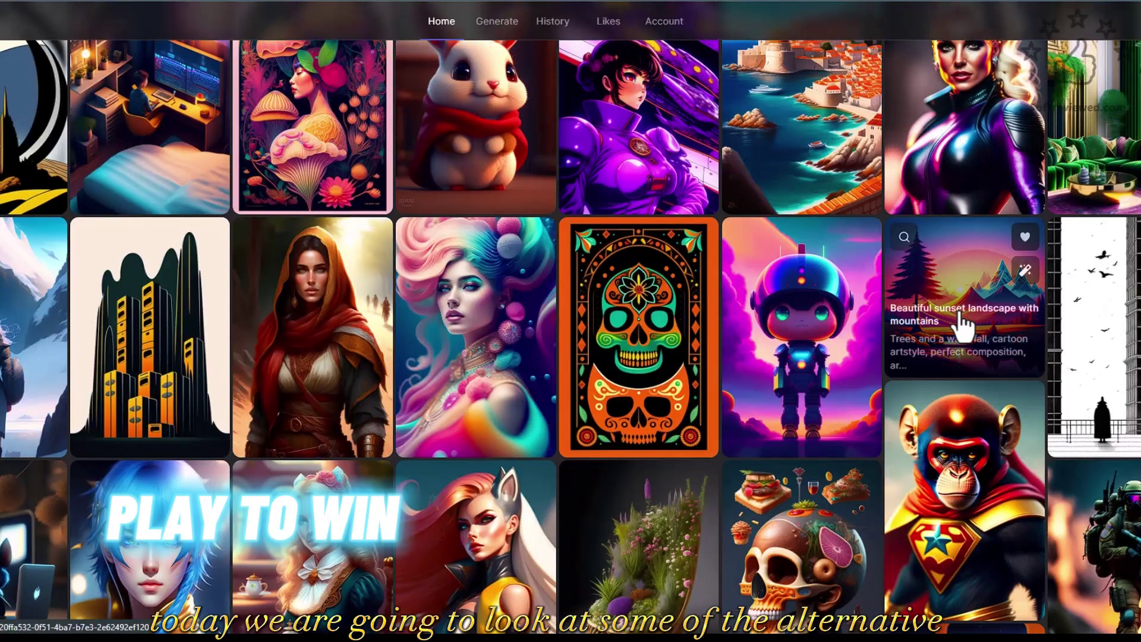
Step: Scroll down and back up through the Lexica home gallery of AI-generated artworks
scroll(962, 323, down, 6)
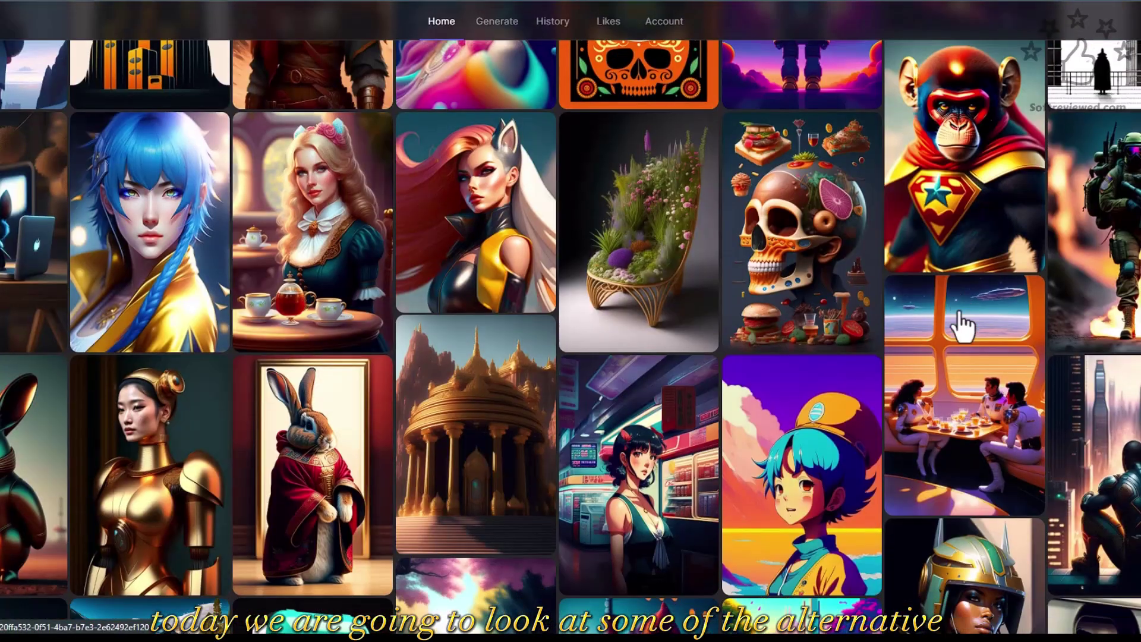
scroll(963, 323, down, 5)
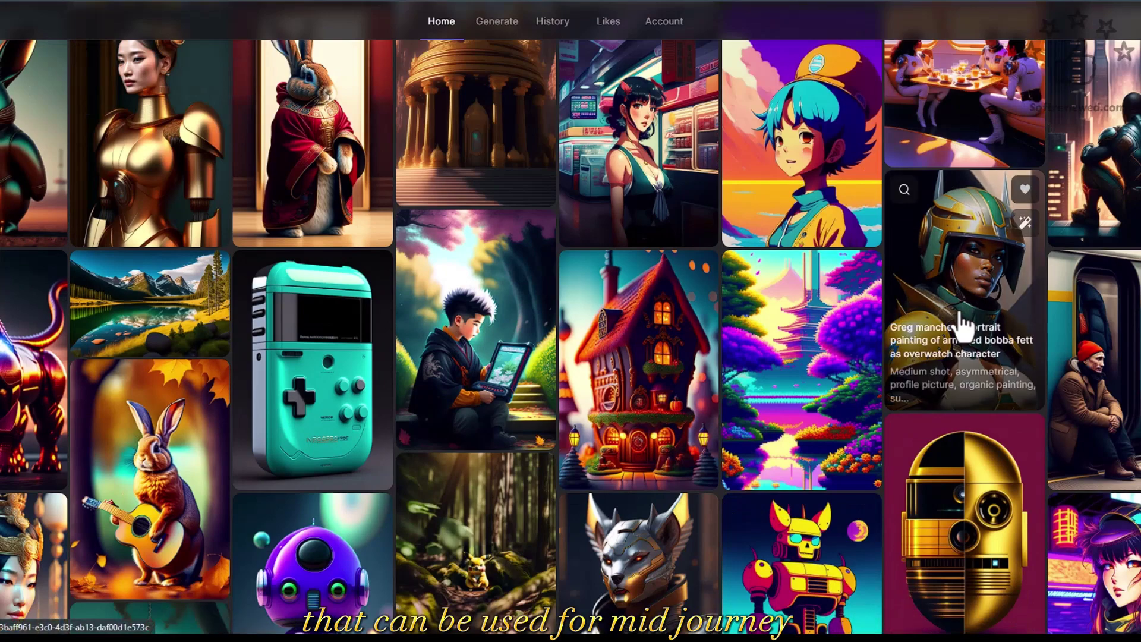
scroll(963, 324, up, 7)
scroll(963, 324, up, 7)
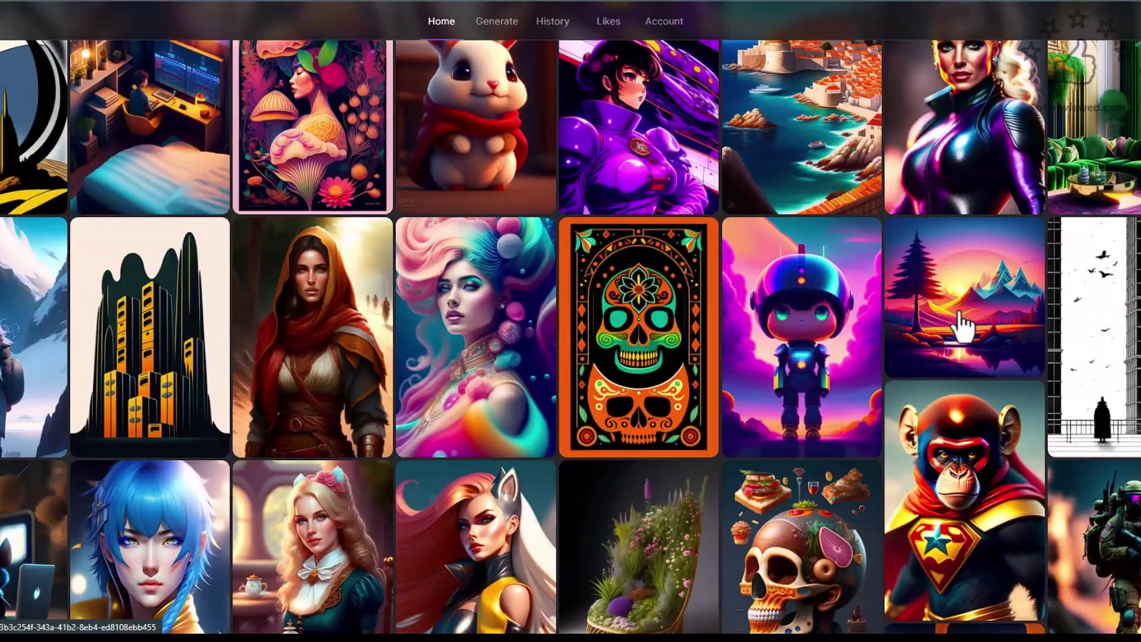
scroll(962, 324, up, 1)
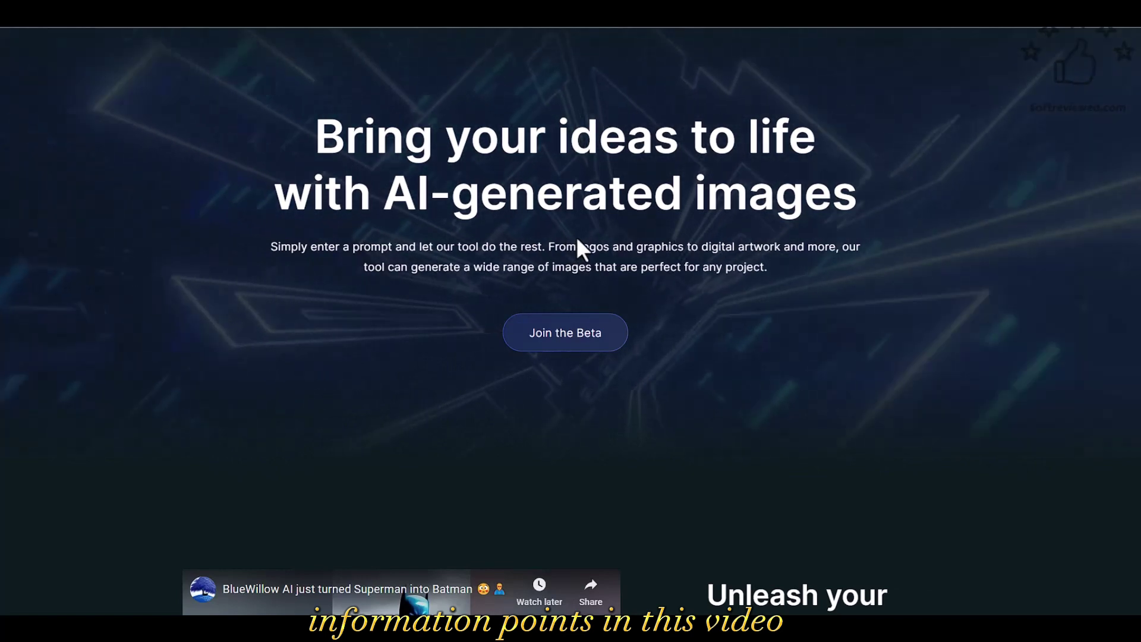
Step: Look over the BlueWillow landing page features, then join the beta on Discord
scroll(576, 236, up, 2)
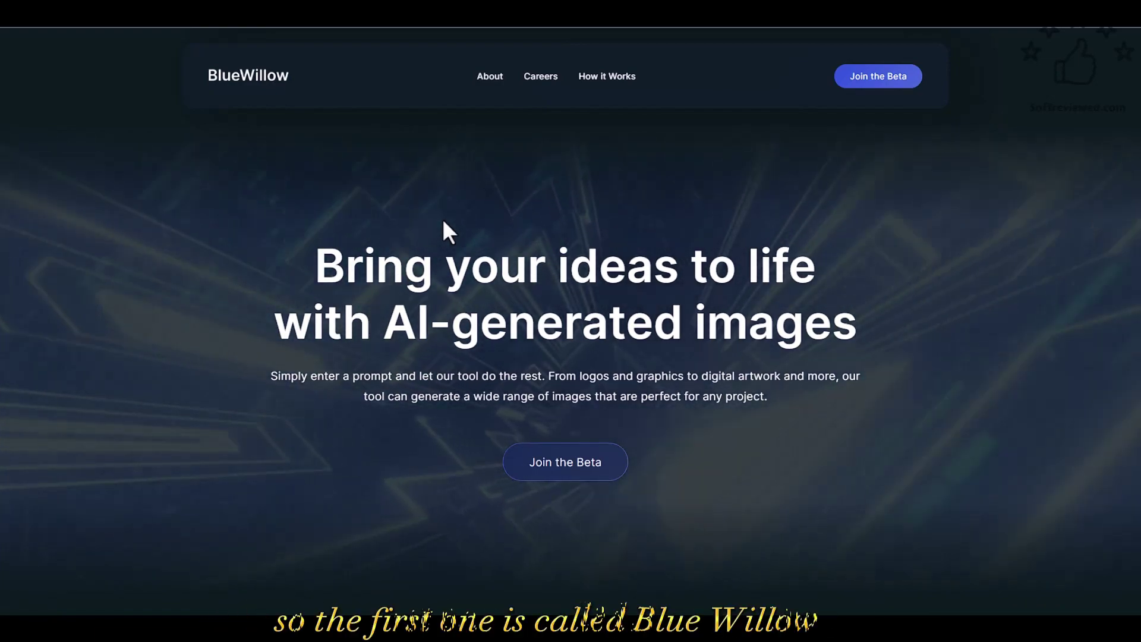
scroll(442, 219, down, 20)
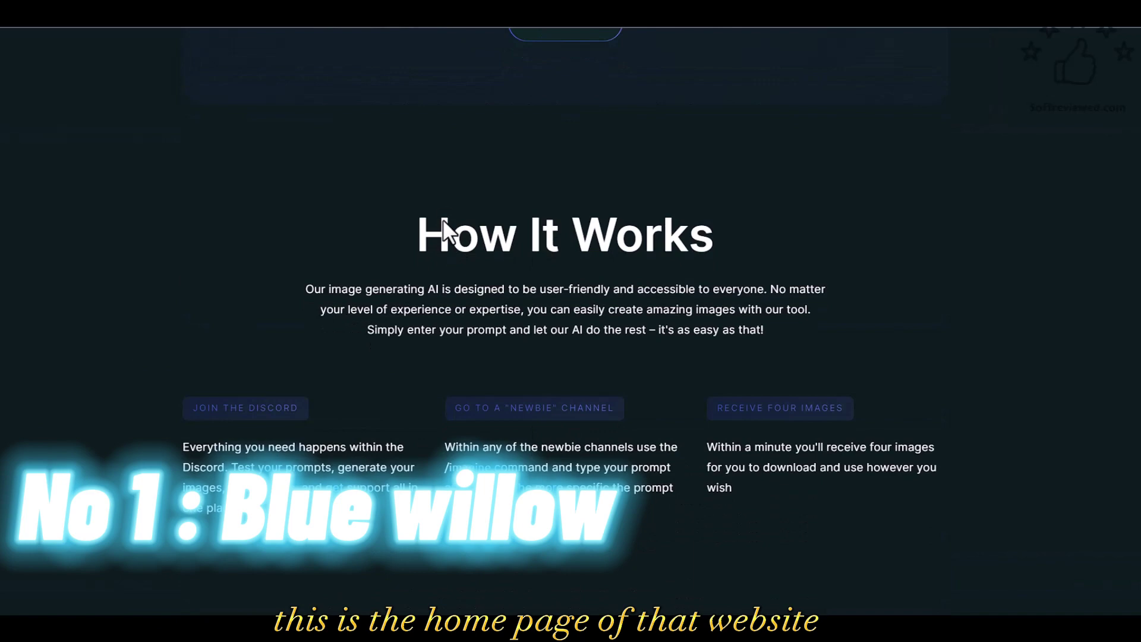
scroll(445, 231, down, 2)
scroll(446, 231, up, 10)
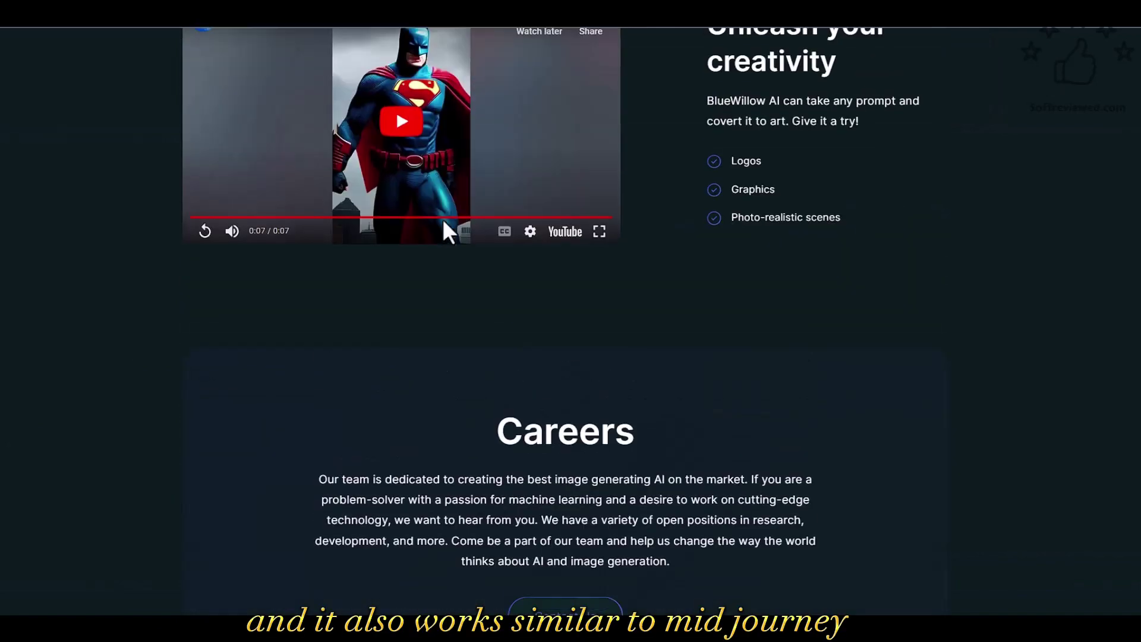
scroll(444, 225, up, 5)
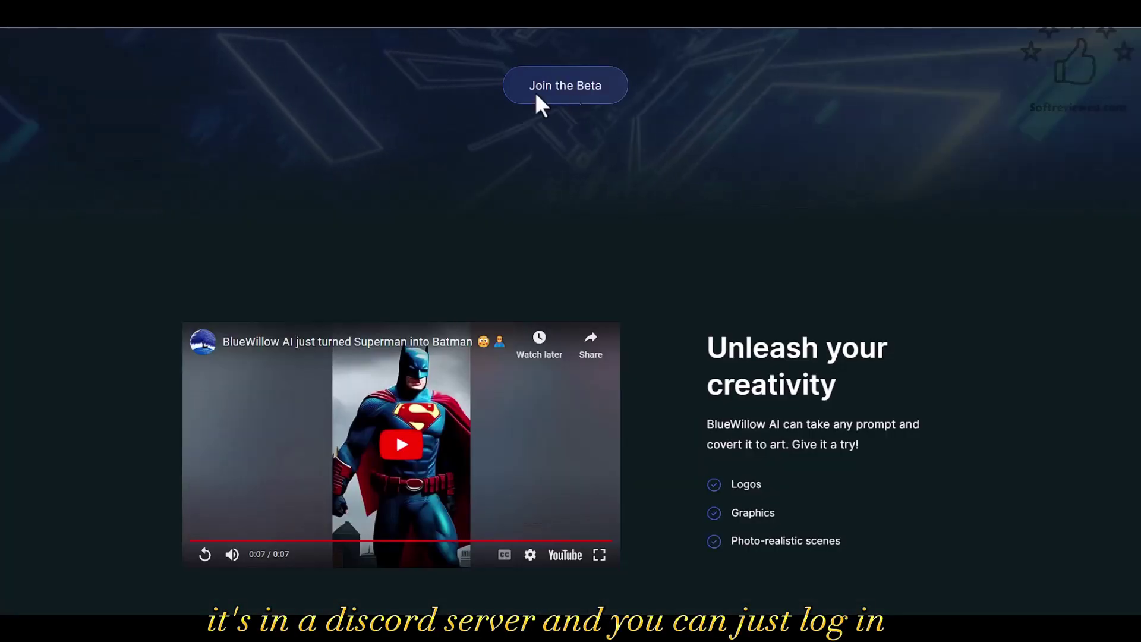
scroll(595, 224, up, 3)
click(559, 277)
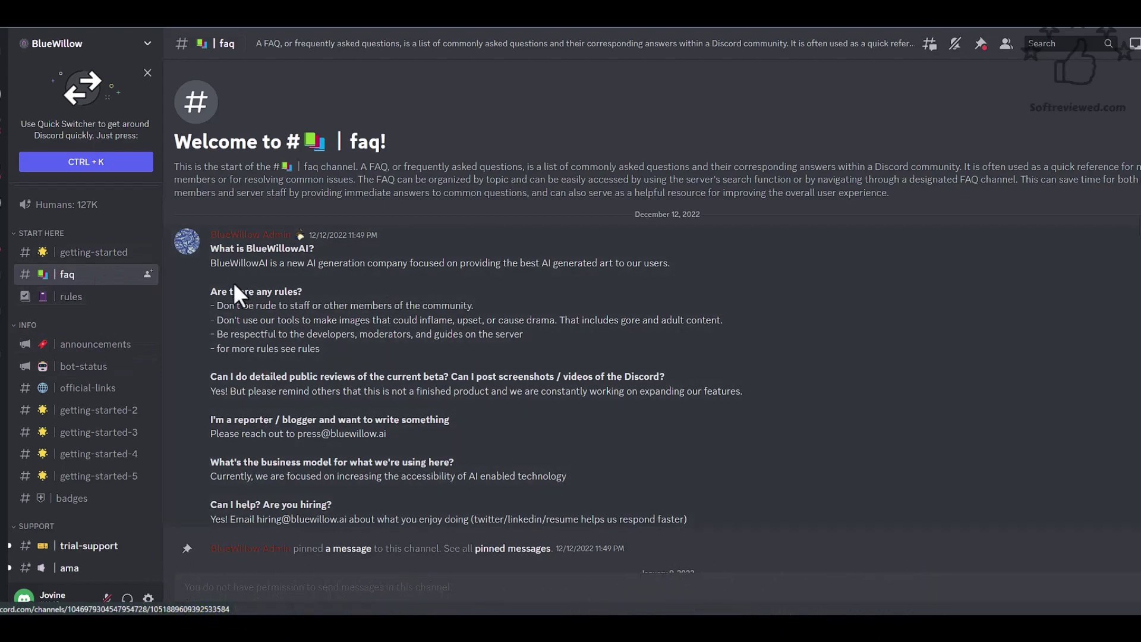
Step: Read down through the BlueWillow #faq channel answers
scroll(262, 291, down, 1)
scroll(261, 291, down, 1)
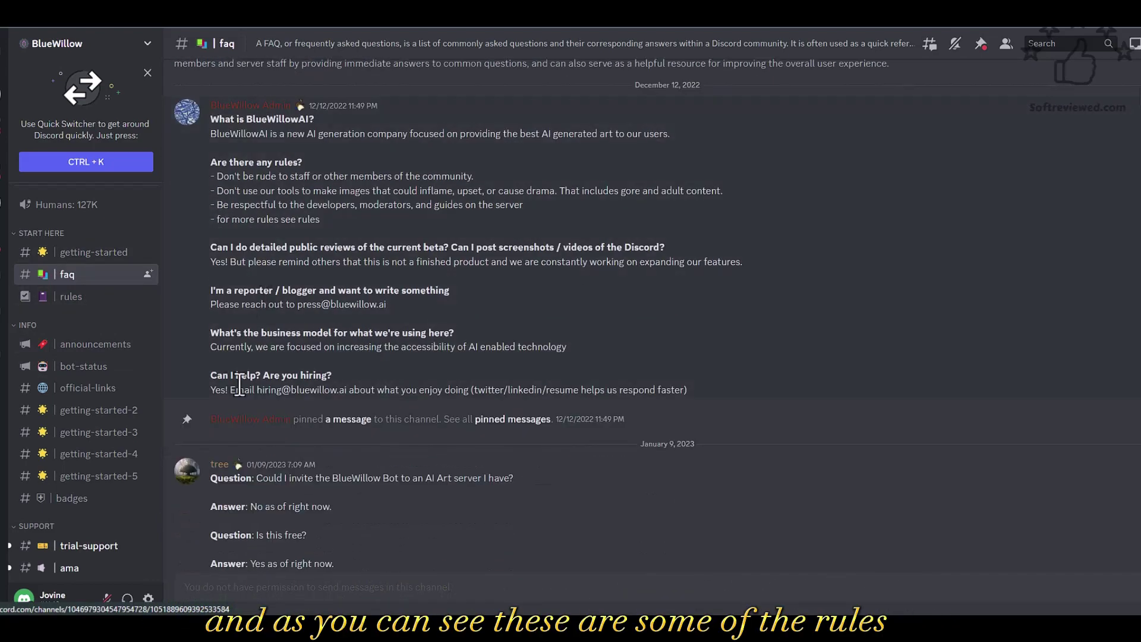
scroll(358, 390, down, 3)
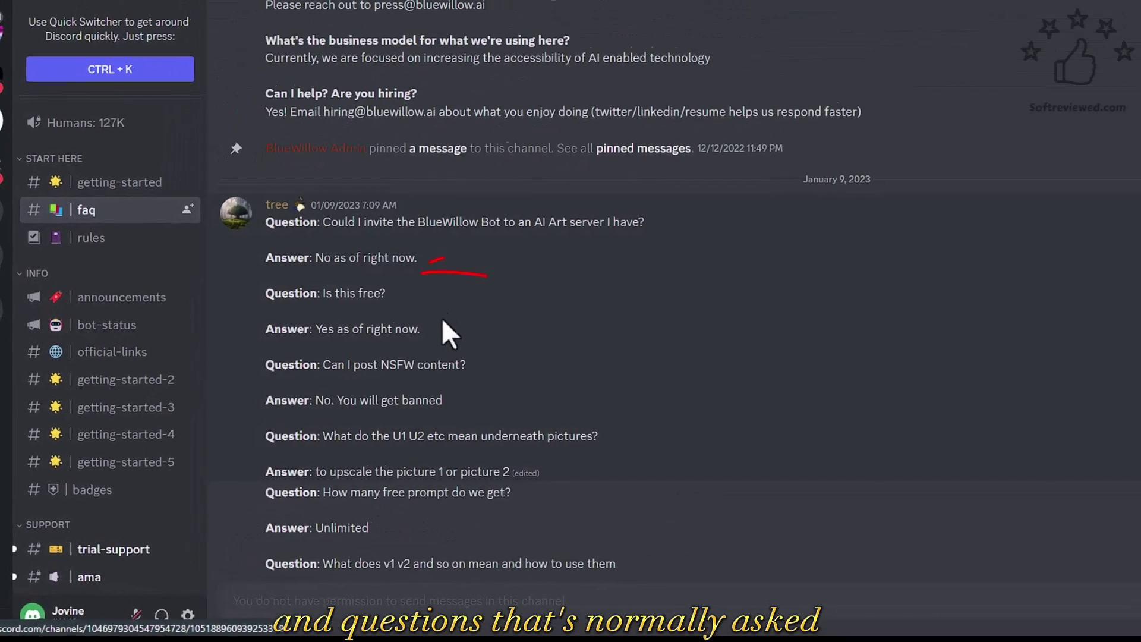
drag(445, 315, 348, 317)
scroll(469, 326, down, 1)
scroll(470, 325, down, 2)
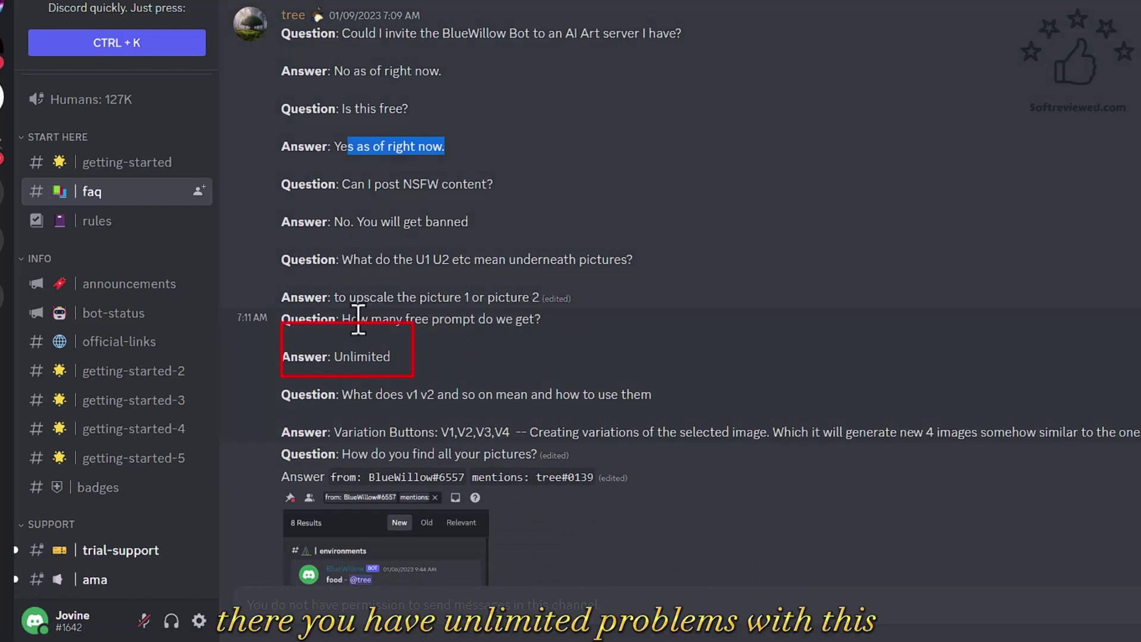
Step: Highlight the free-prompts question and answer, then move to the rookie-41 channel
drag(435, 359, 330, 319)
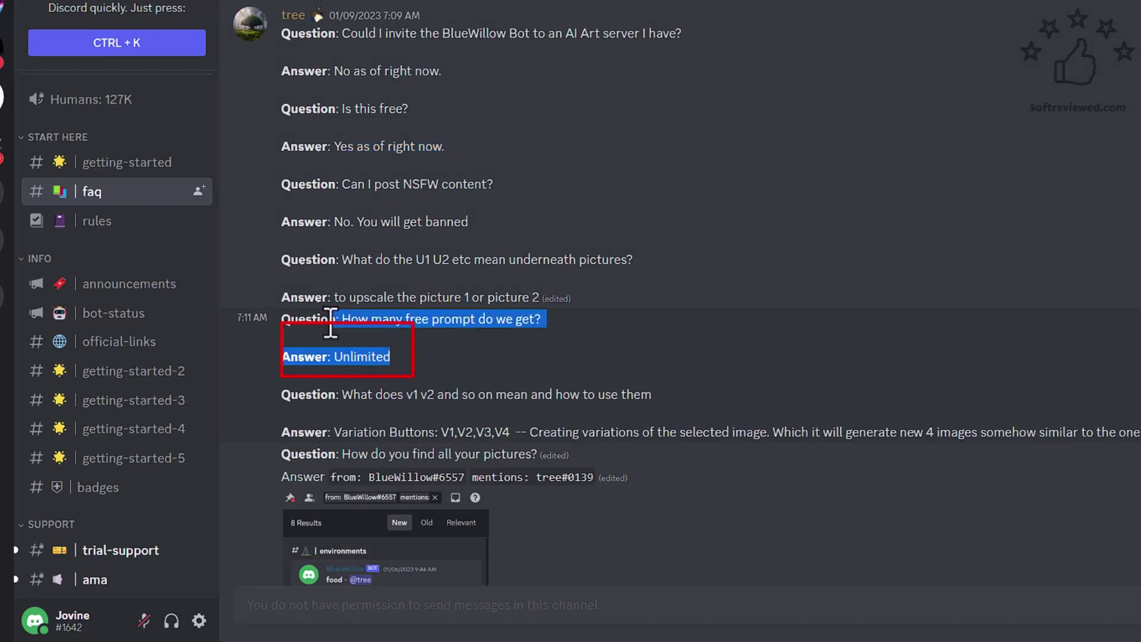
click(330, 319)
scroll(469, 326, down, 5)
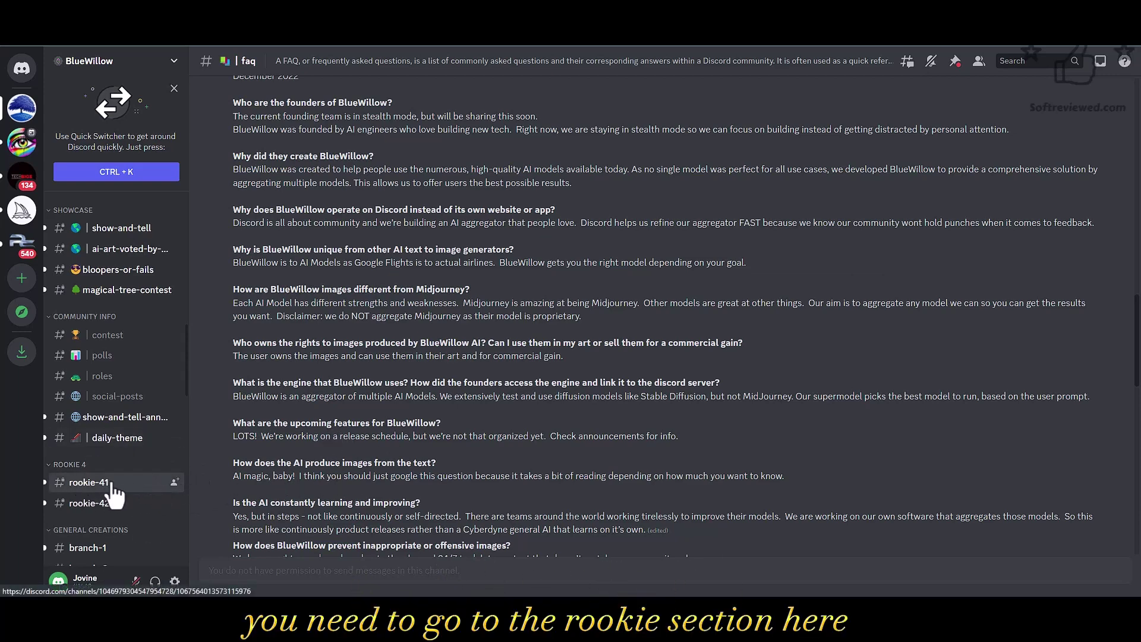
click(89, 481)
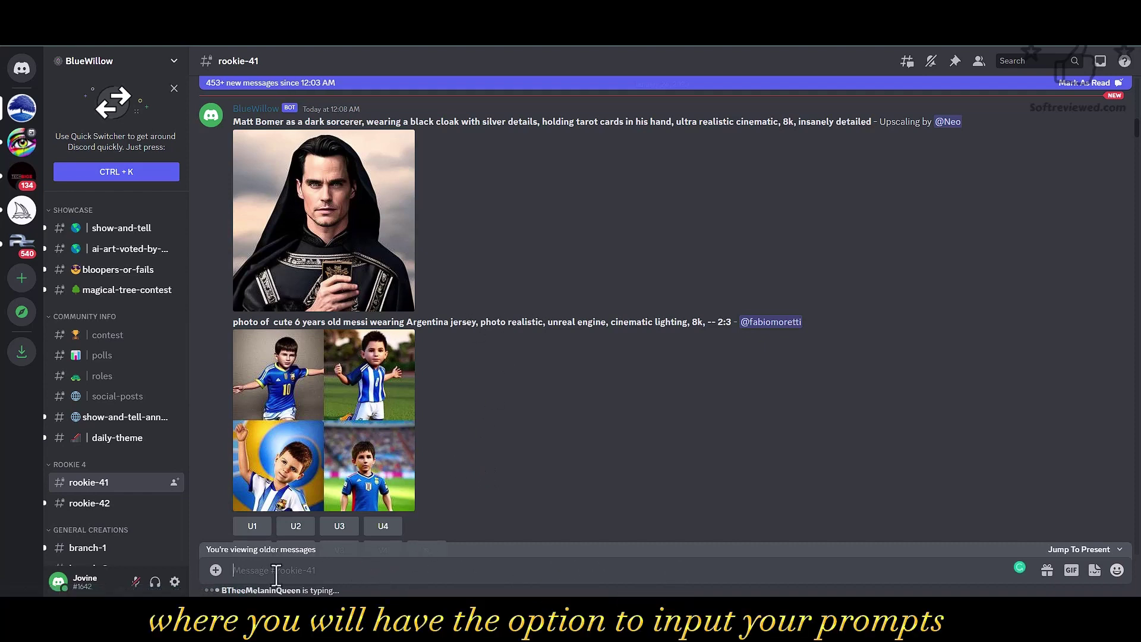
Step: Send BlueWillow an /imagine command with the pasted cute baby phoenix crystal ball prompt
text(/)
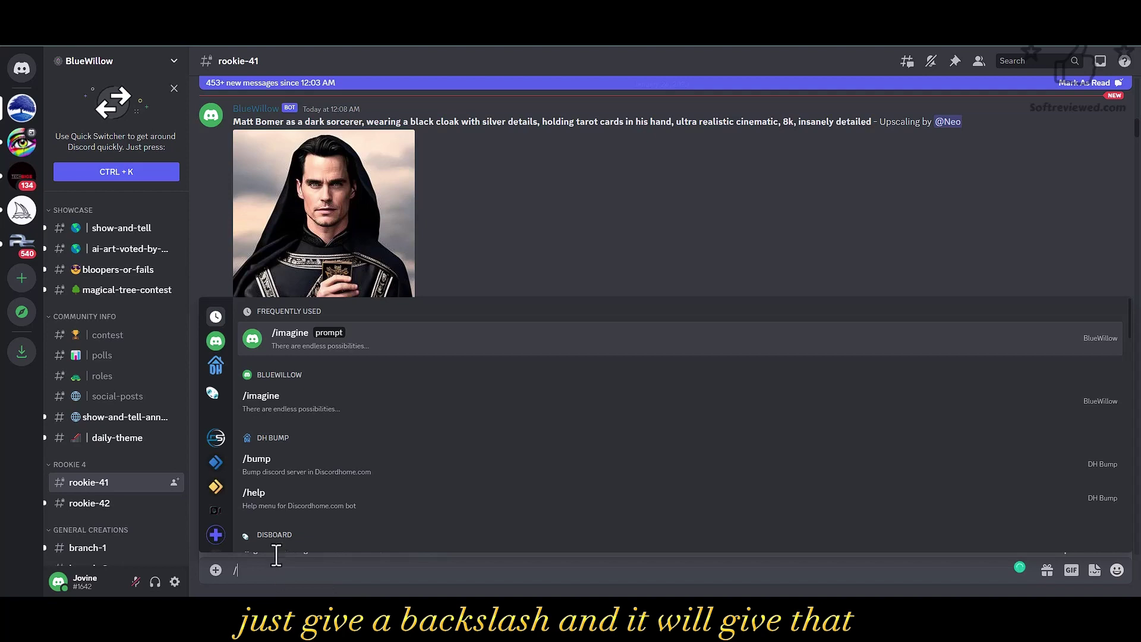
click(297, 410)
scroll(822, 308, down, 5)
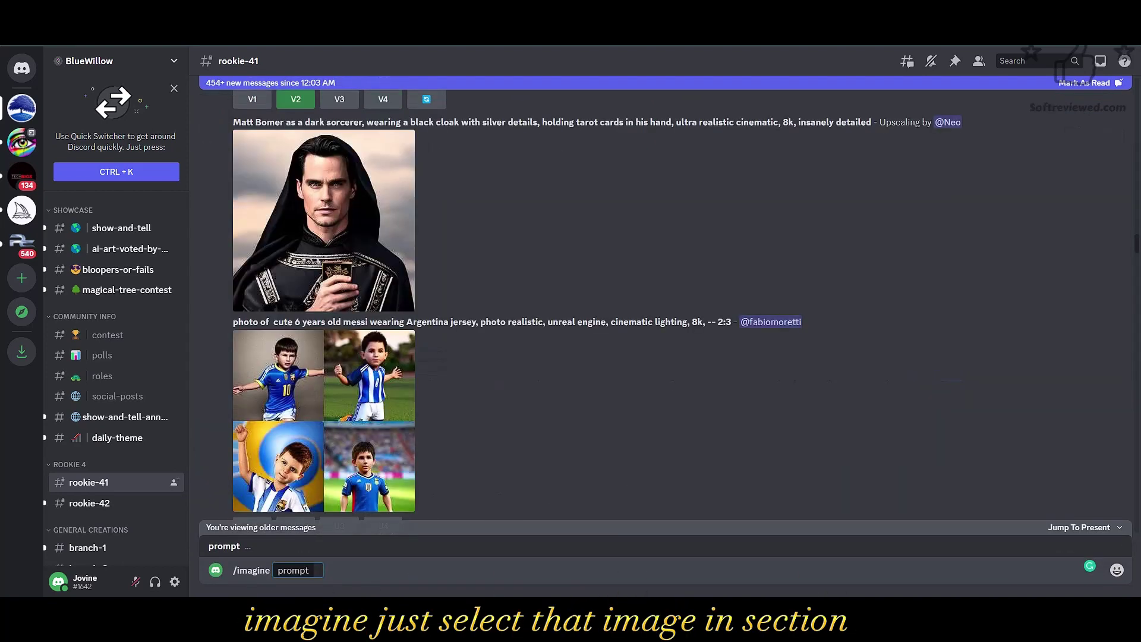
right_click(319, 572)
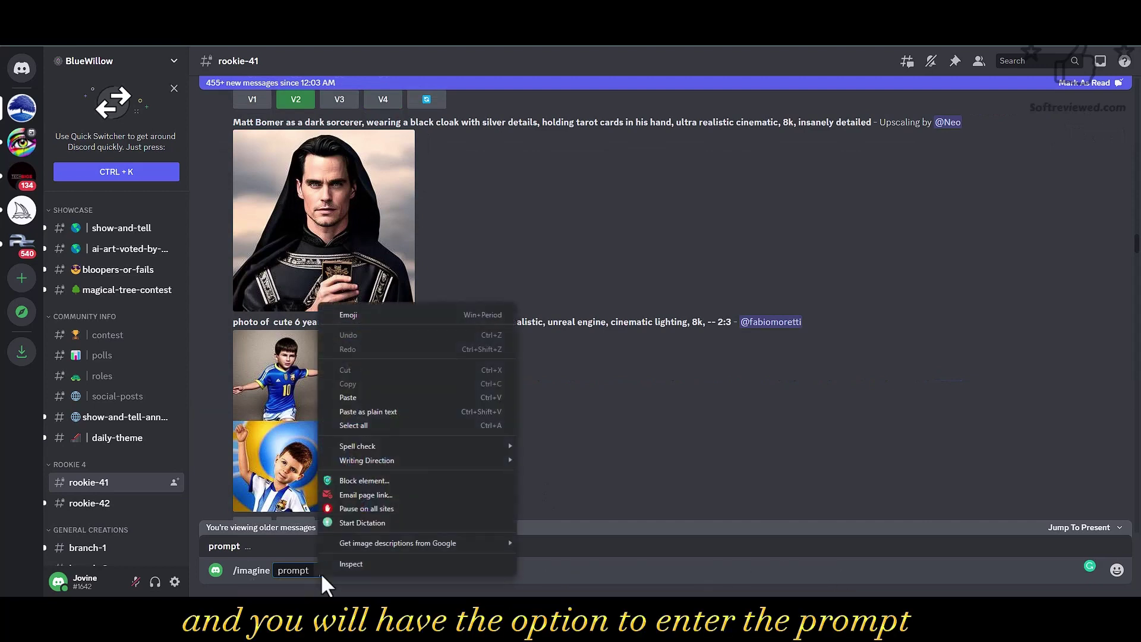
click(377, 397)
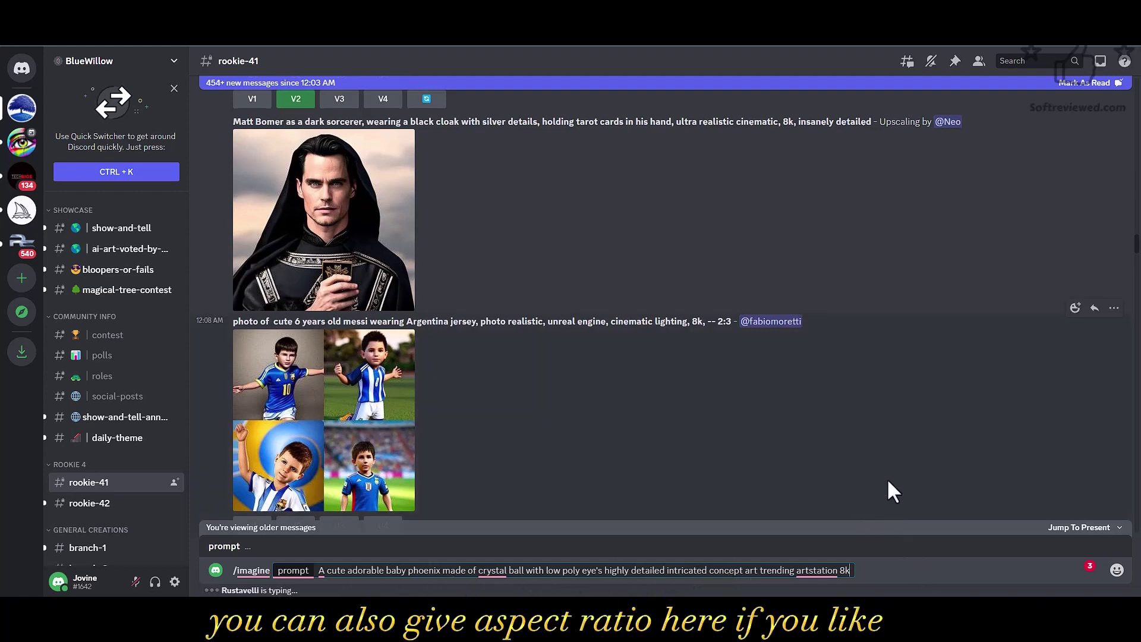
scroll(888, 482, down, 2)
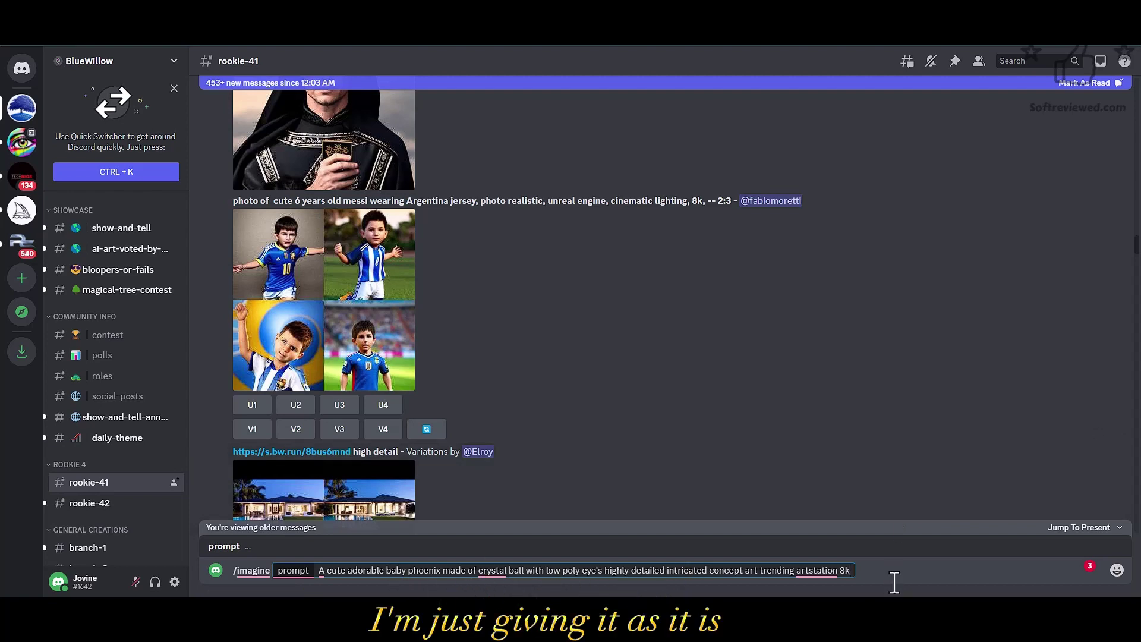
key(Return)
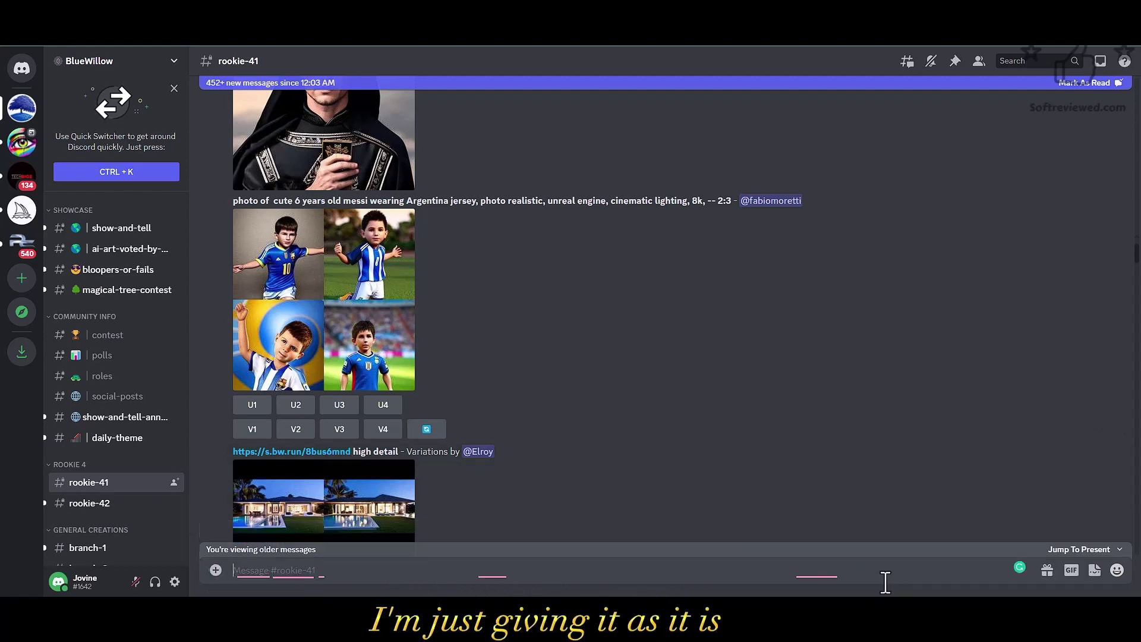
scroll(851, 467, down, 10)
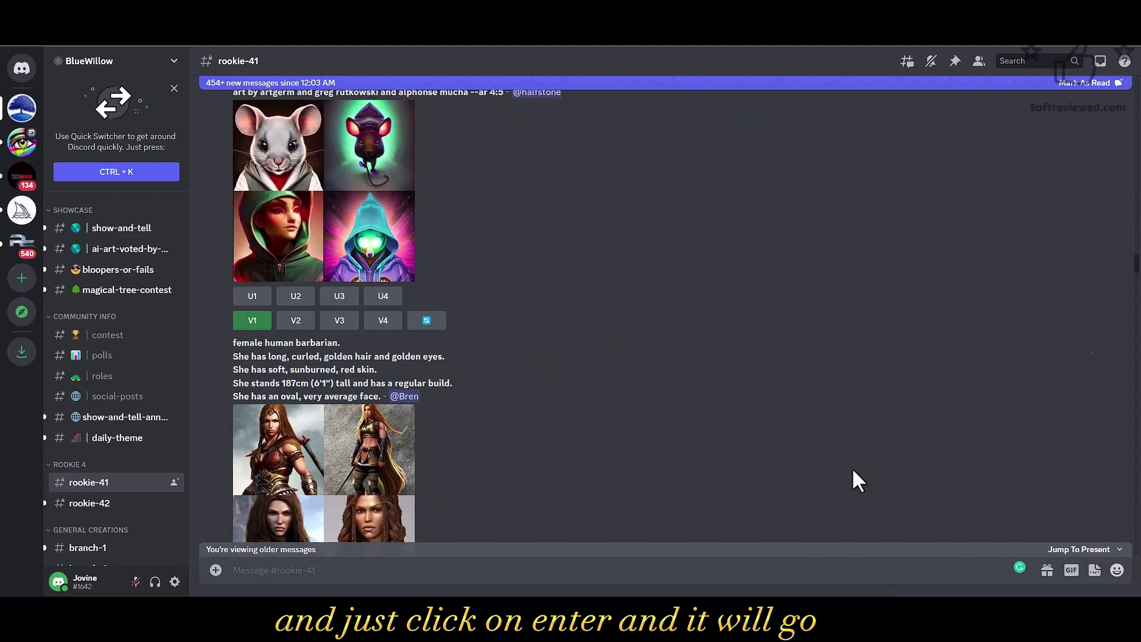
Step: Jump to the newest rookie-41 messages to find the phoenix image grid
scroll(852, 471, down, 5)
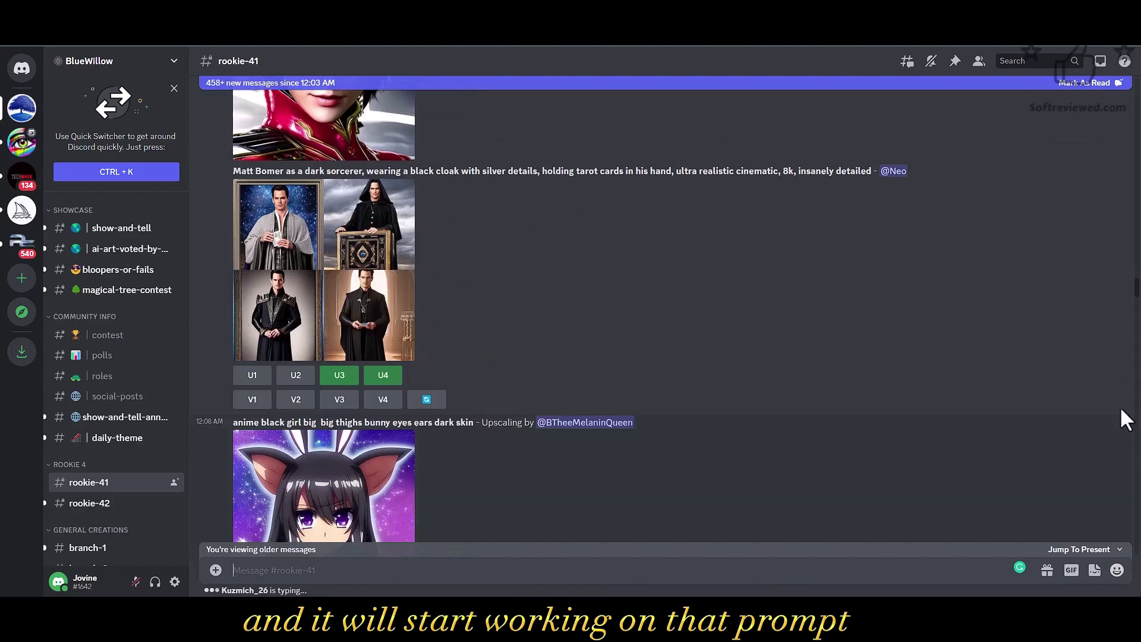
click(1079, 548)
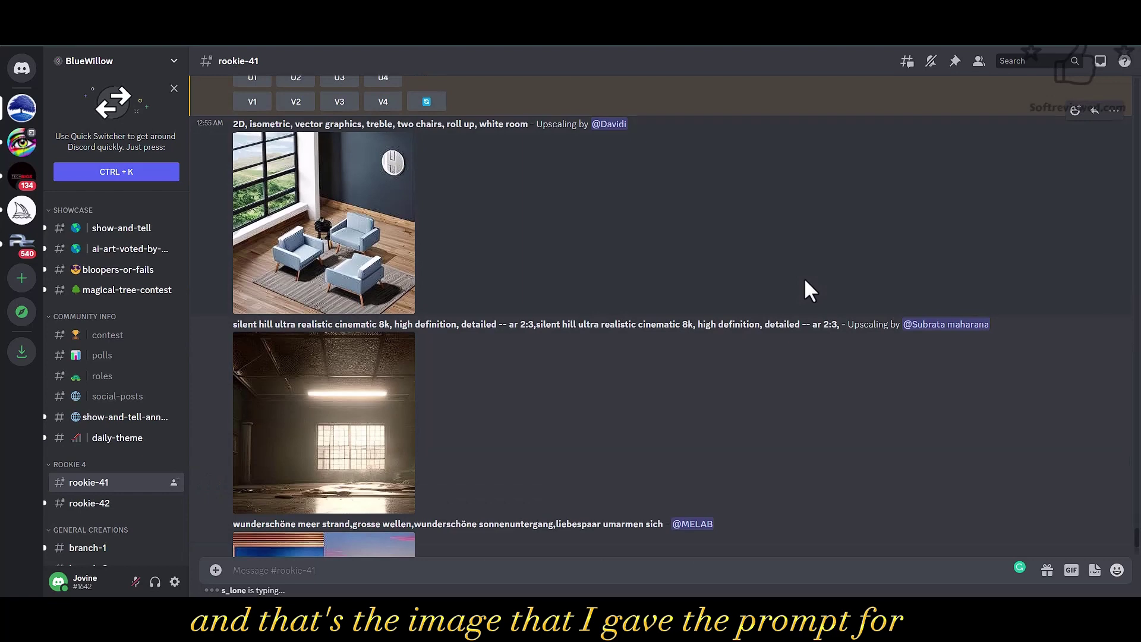
Step: Preview the four-image phoenix grid and request a U1 upscale of the first image
scroll(803, 277, up, 5)
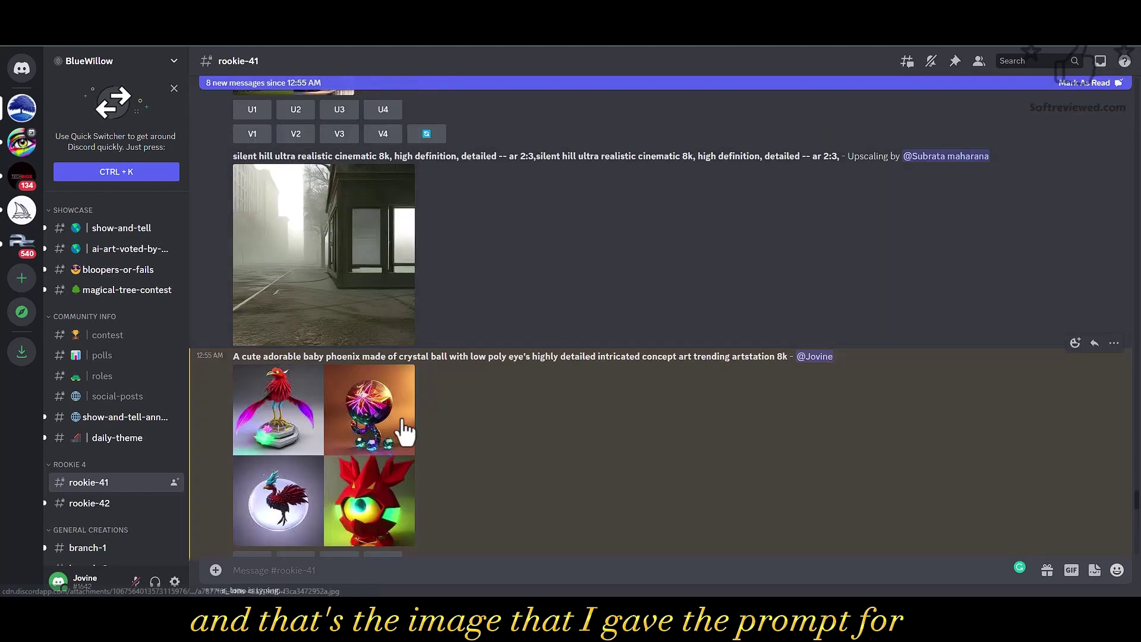
click(289, 466)
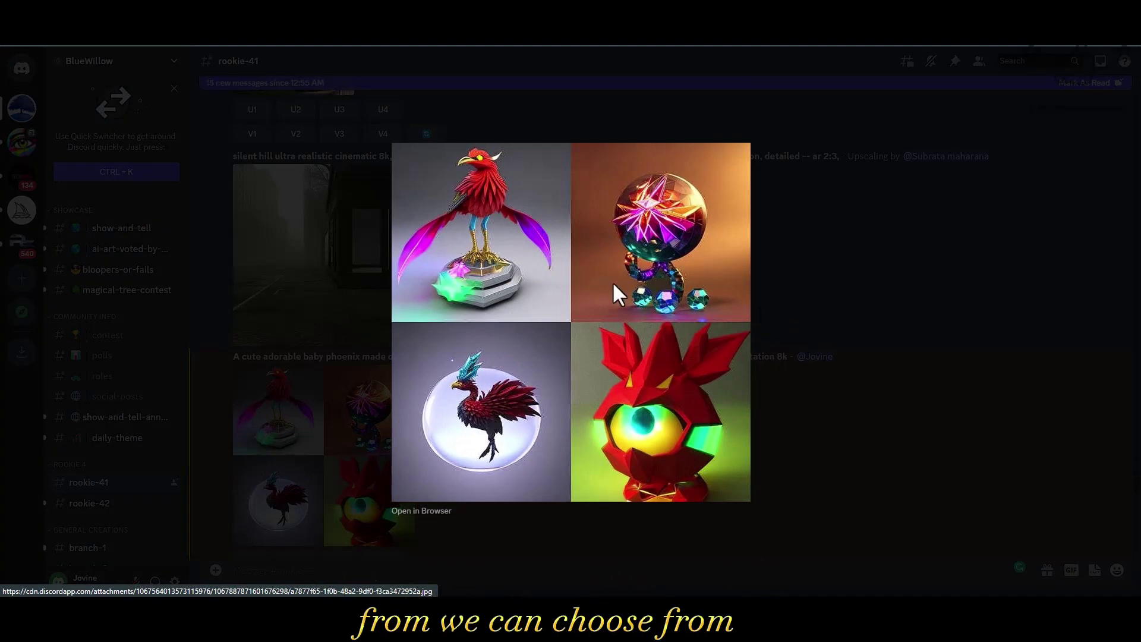
click(810, 331)
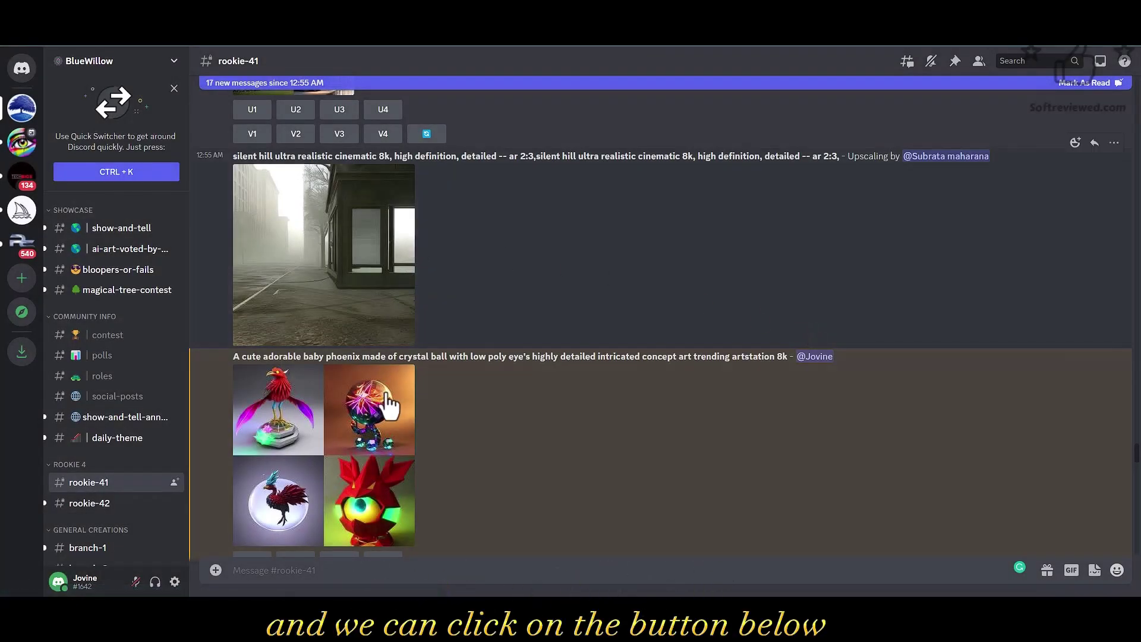
scroll(770, 365, down, 2)
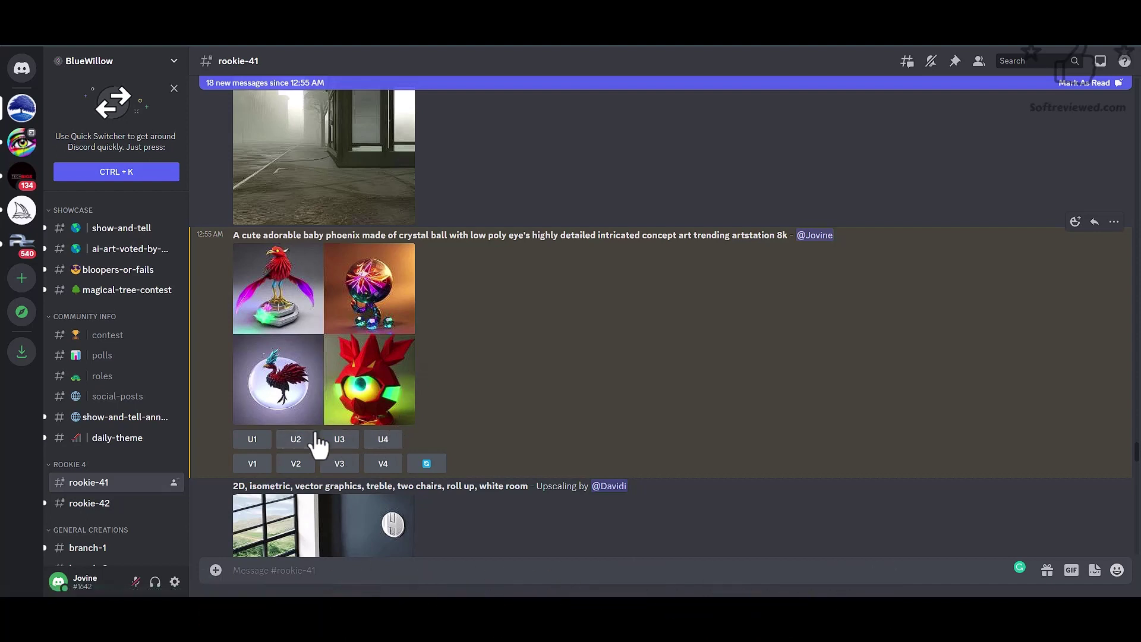
click(254, 442)
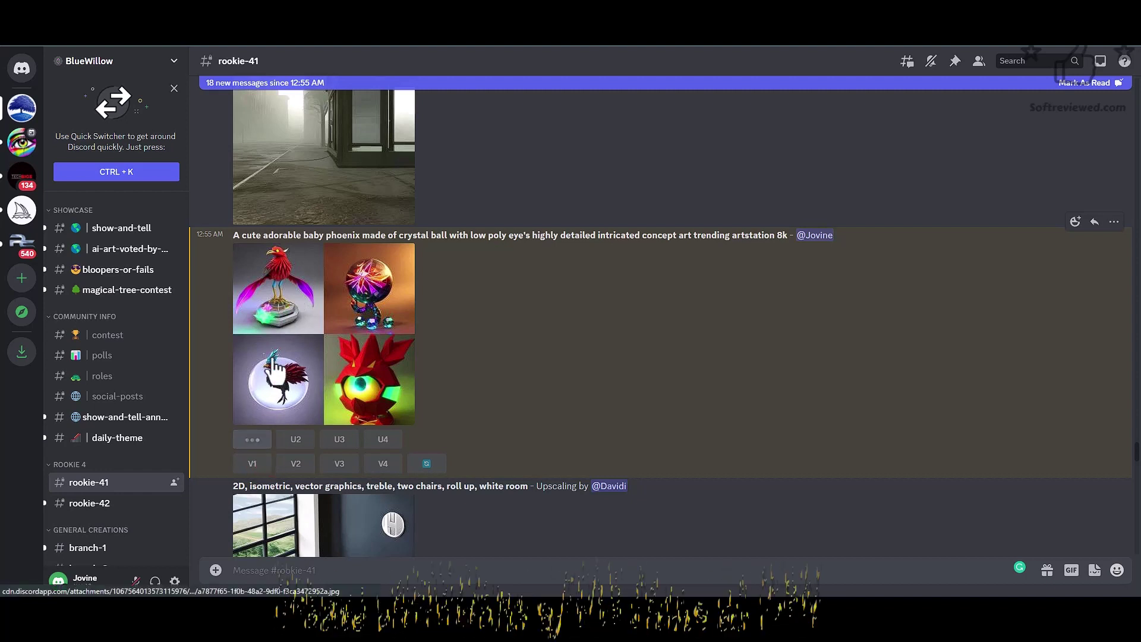
click(271, 300)
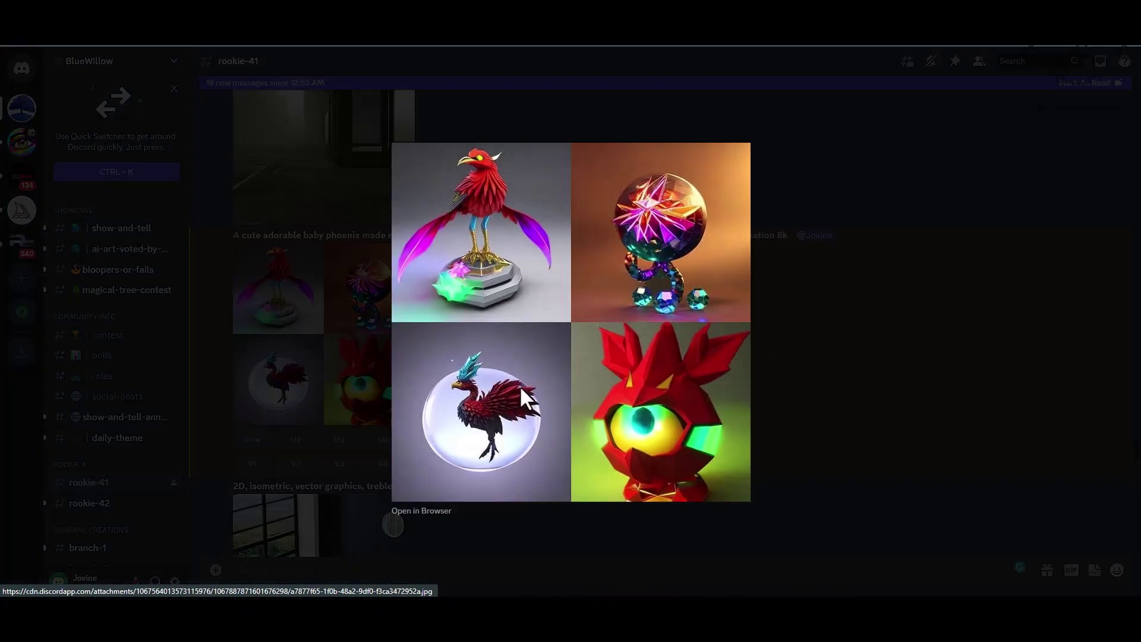
click(883, 355)
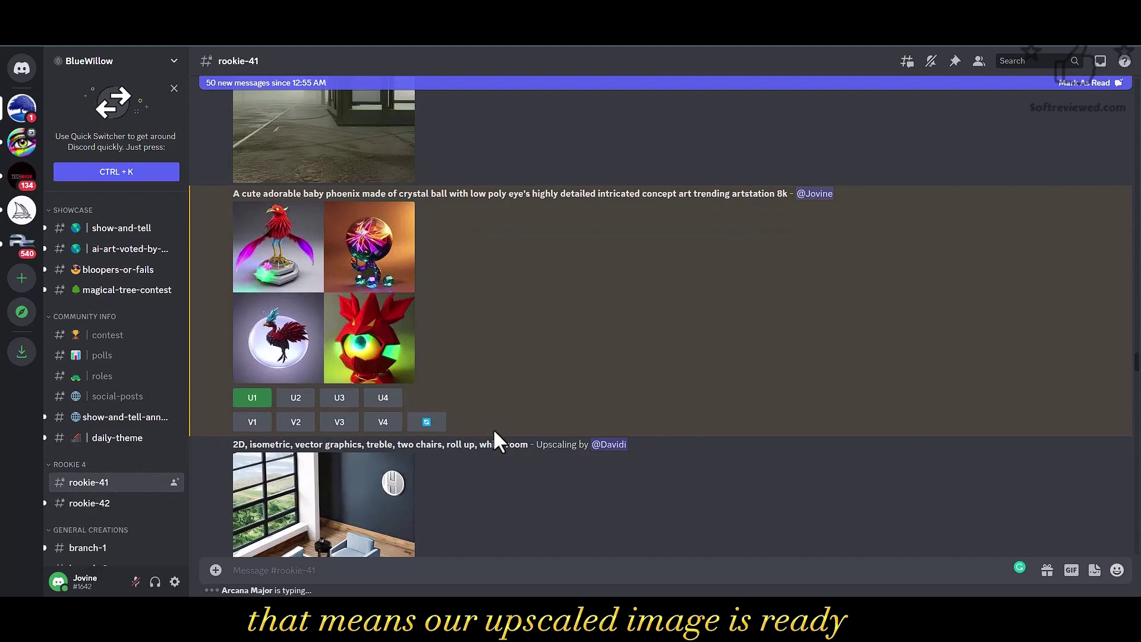
Step: Enlarge the upscaled phoenix post in the feed and open it full size in the browser
scroll(495, 431, down, 5)
scroll(947, 508, down, 15)
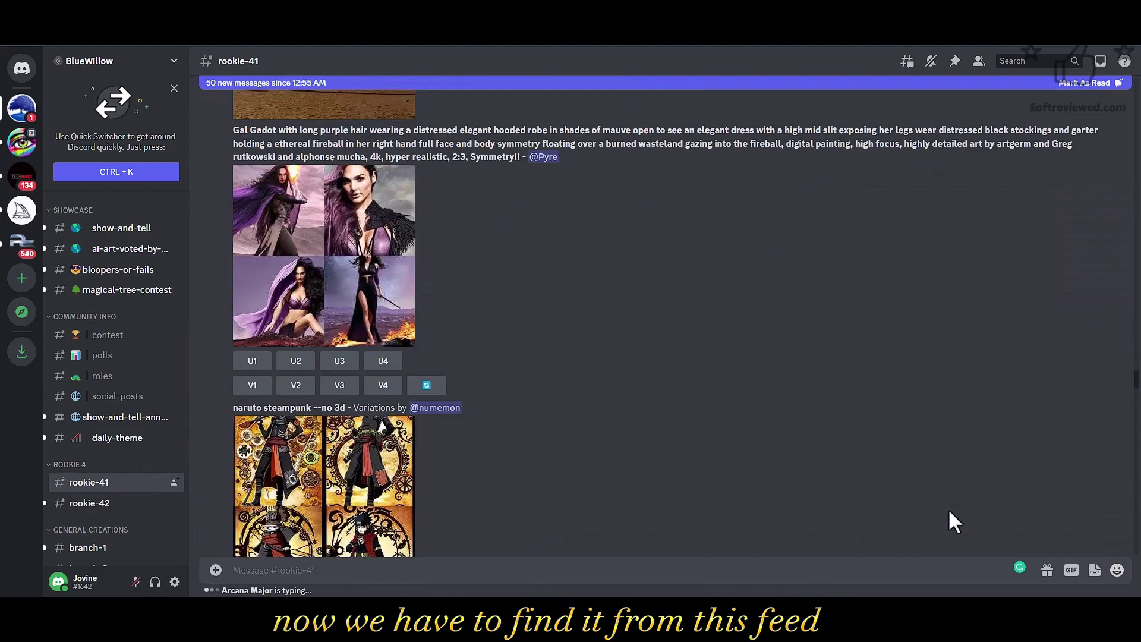
scroll(948, 512, down, 15)
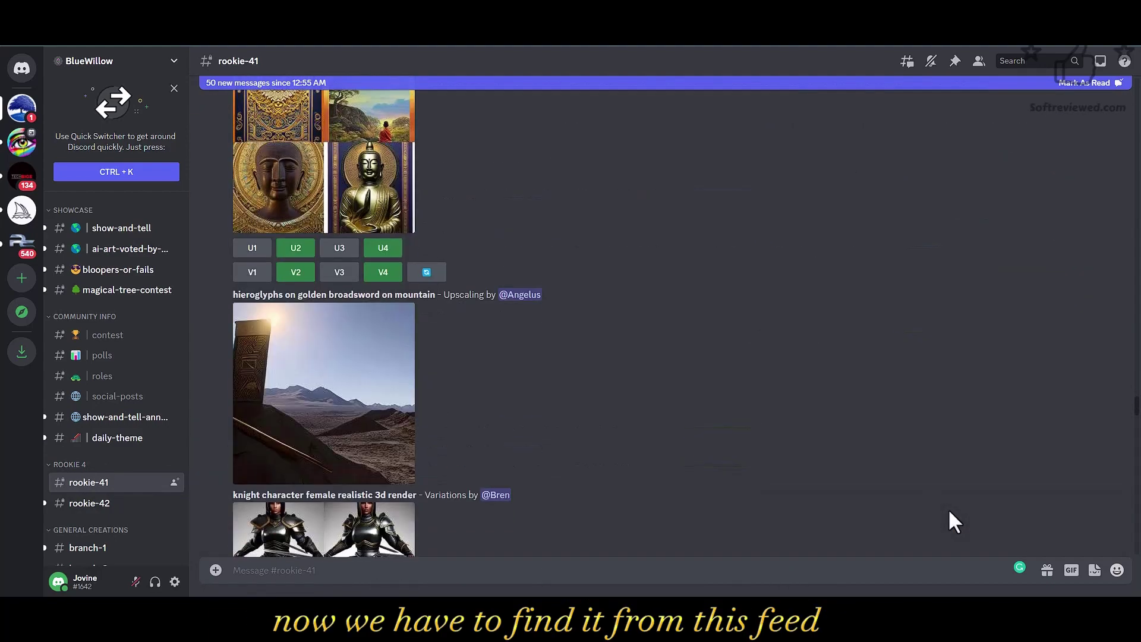
scroll(948, 512, down, 15)
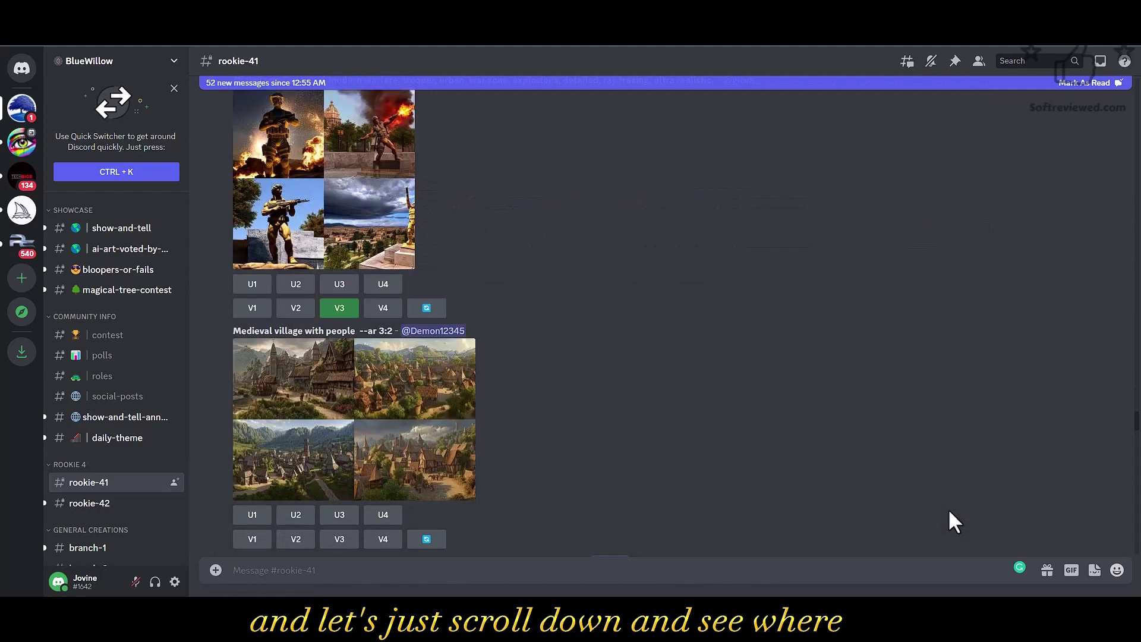
scroll(948, 511, down, 5)
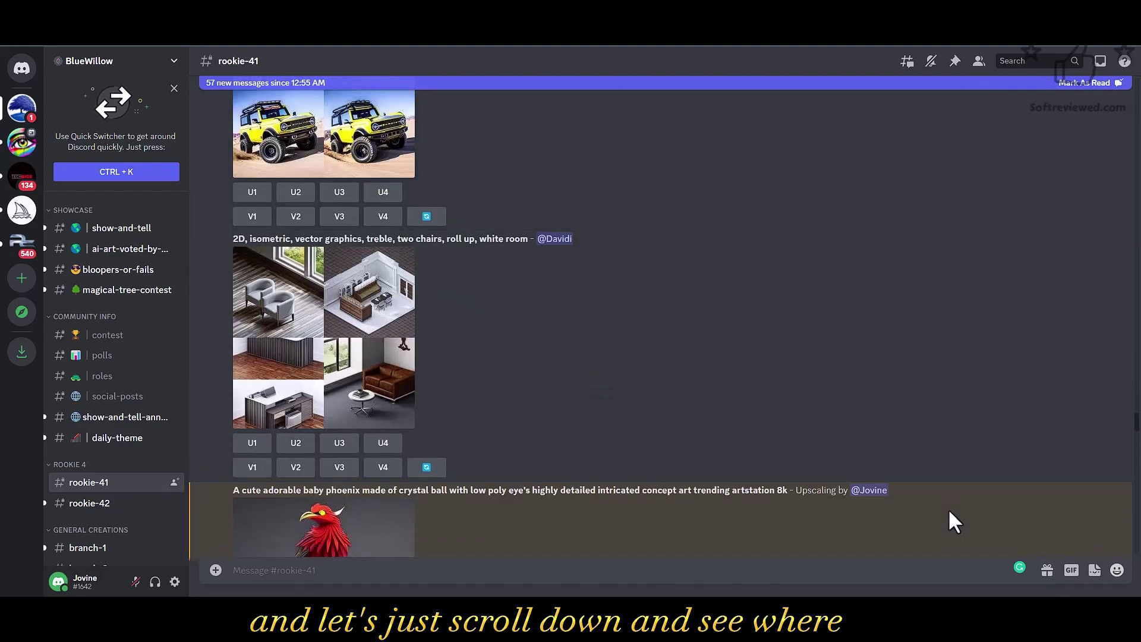
scroll(948, 510, down, 5)
scroll(849, 459, up, 3)
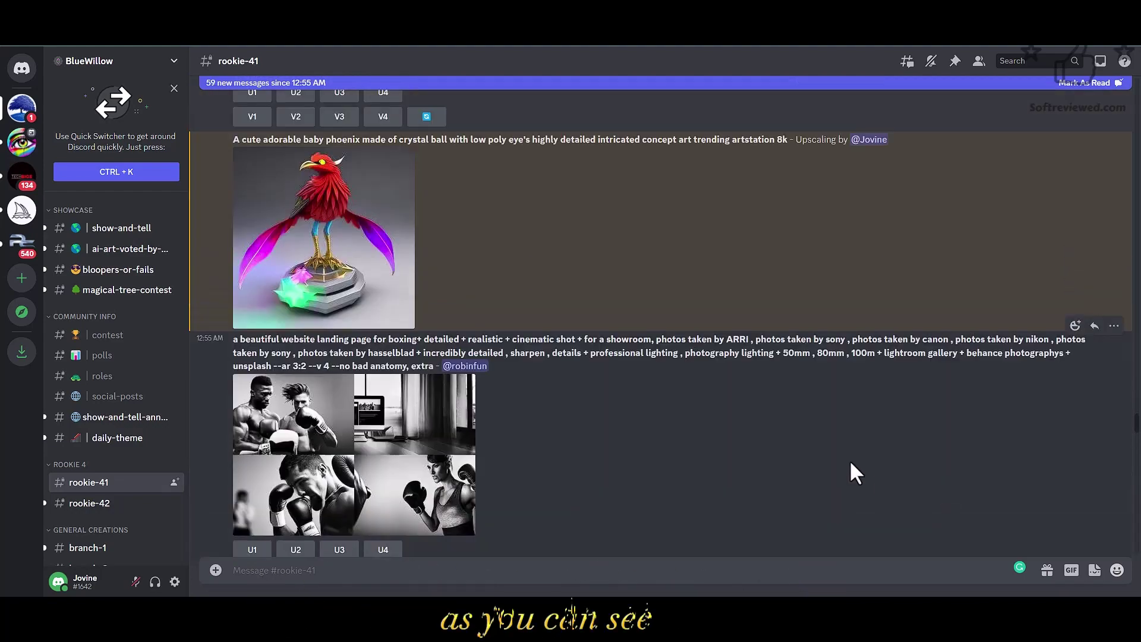
click(312, 351)
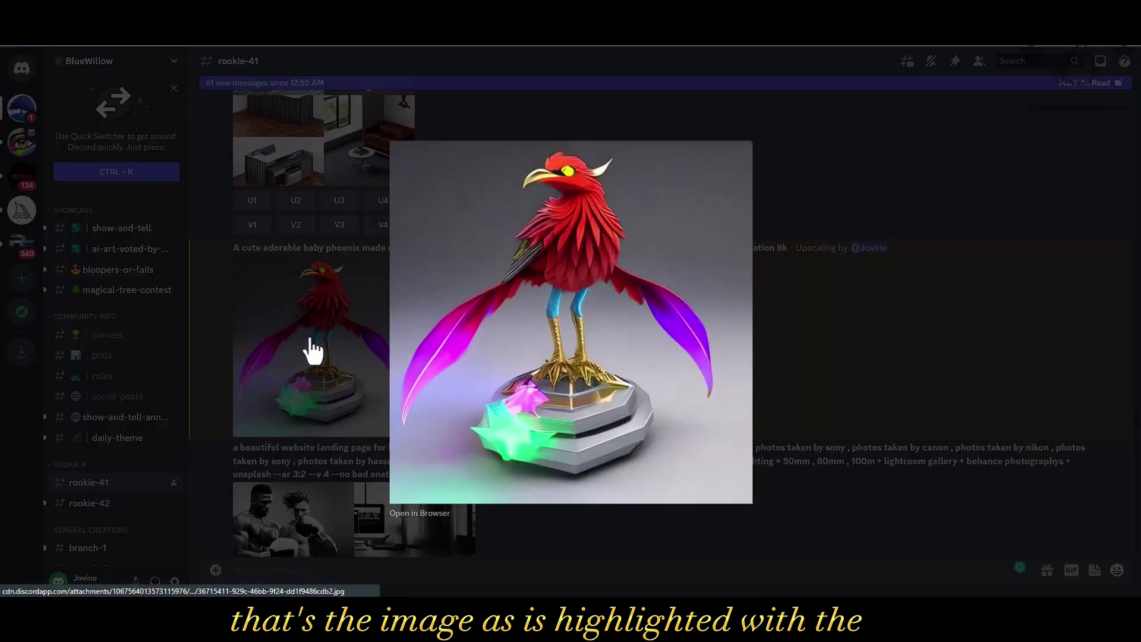
click(797, 334)
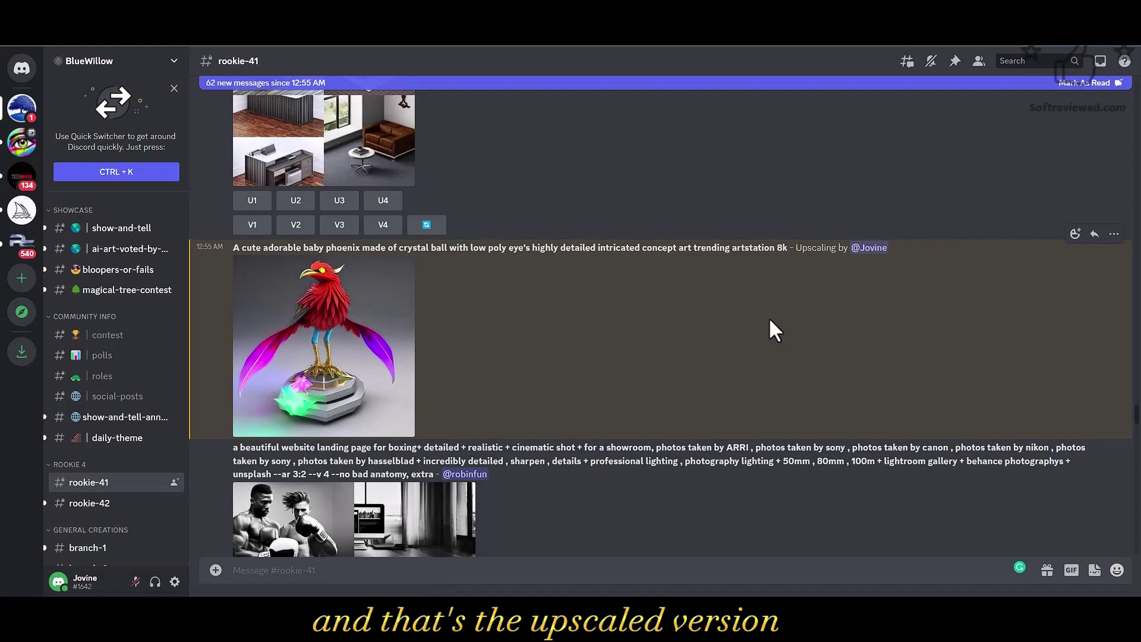
click(312, 345)
click(433, 522)
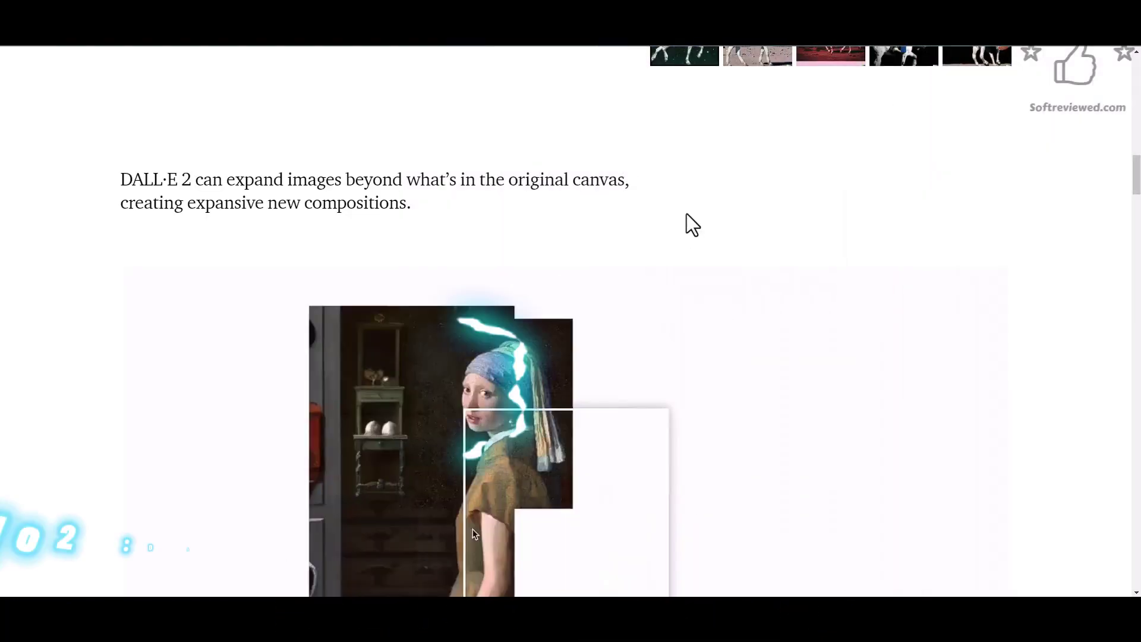
Step: Sign up to DALL·E 2 using the first Google account
scroll(686, 212, up, 9)
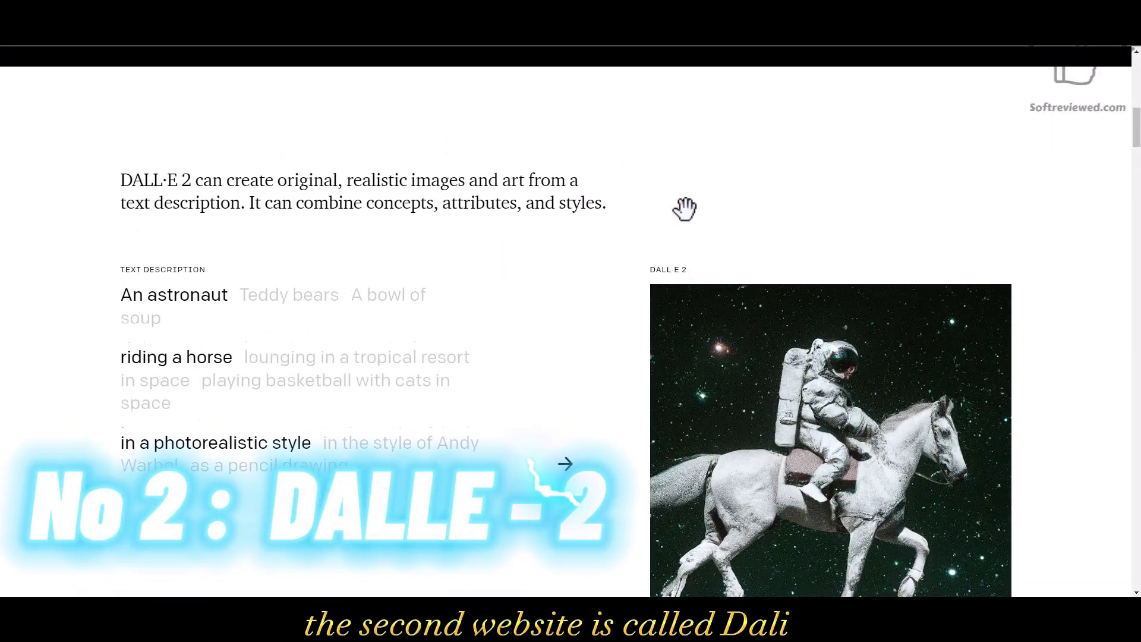
scroll(684, 209, up, 10)
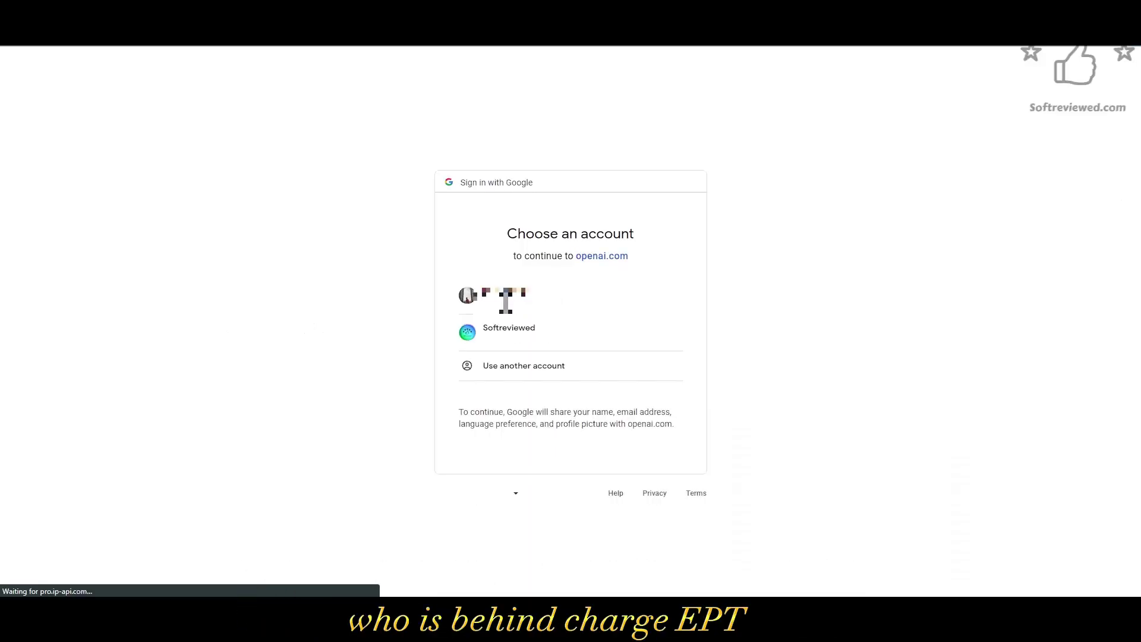
click(514, 309)
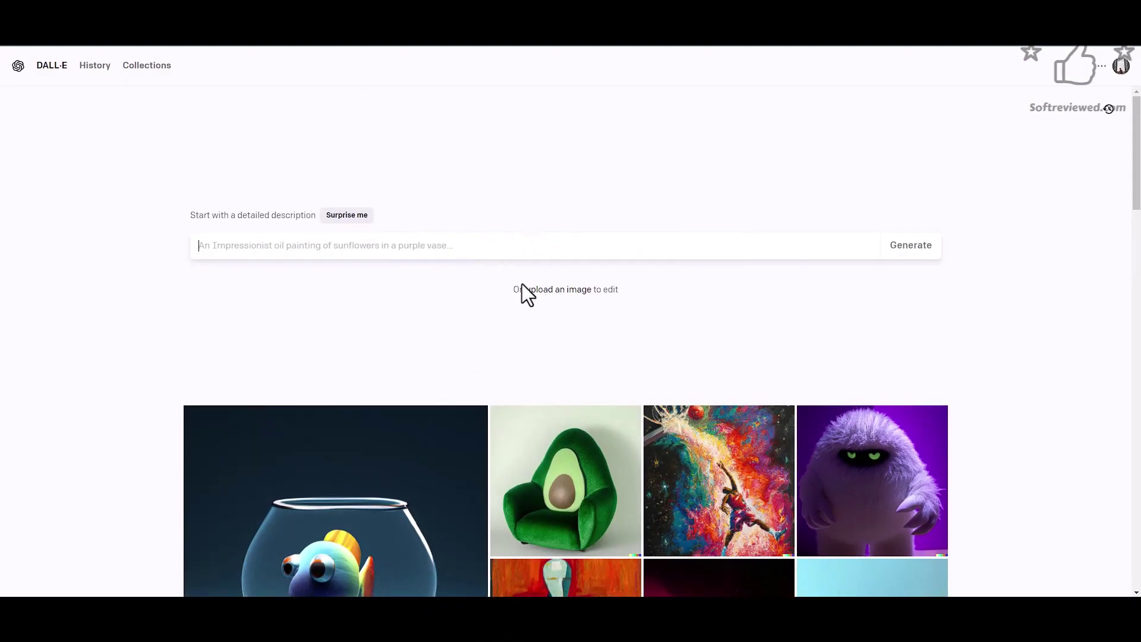
Step: Paste the baby phoenix crystal ball prompt into DALL·E 2 and generate images
scroll(523, 285, down, 3)
scroll(522, 285, up, 3)
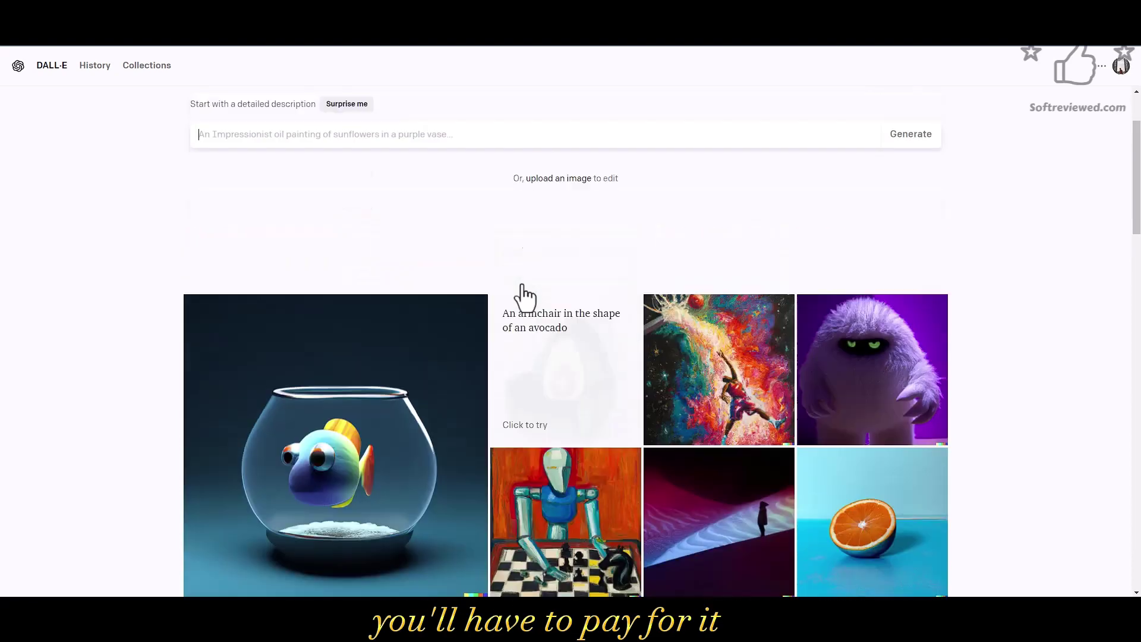
right_click(374, 244)
click(410, 340)
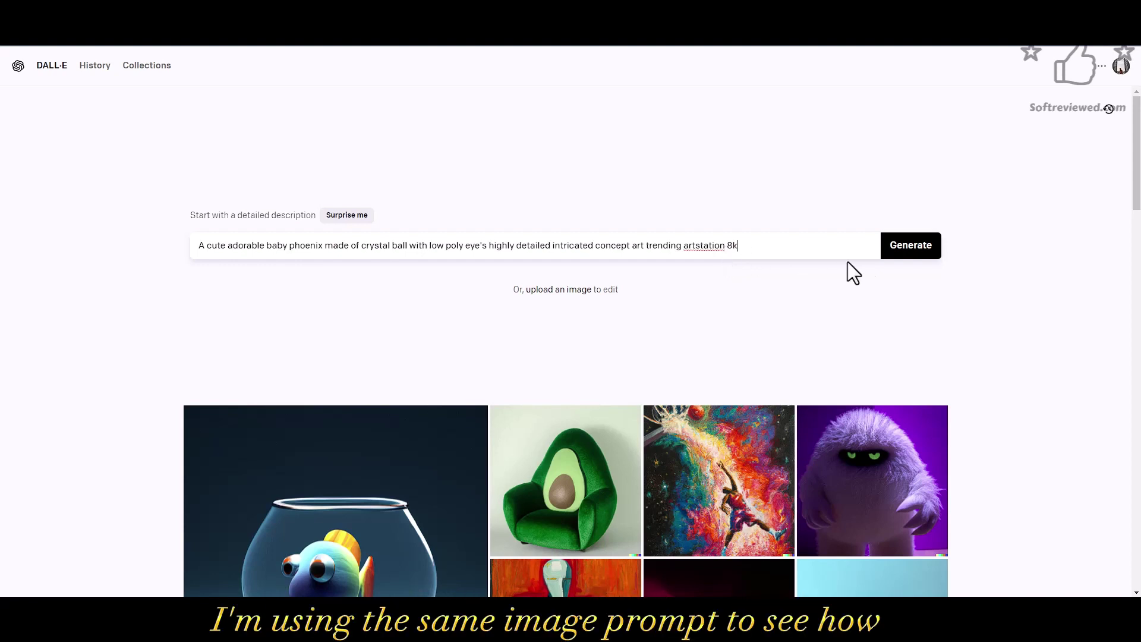
click(915, 252)
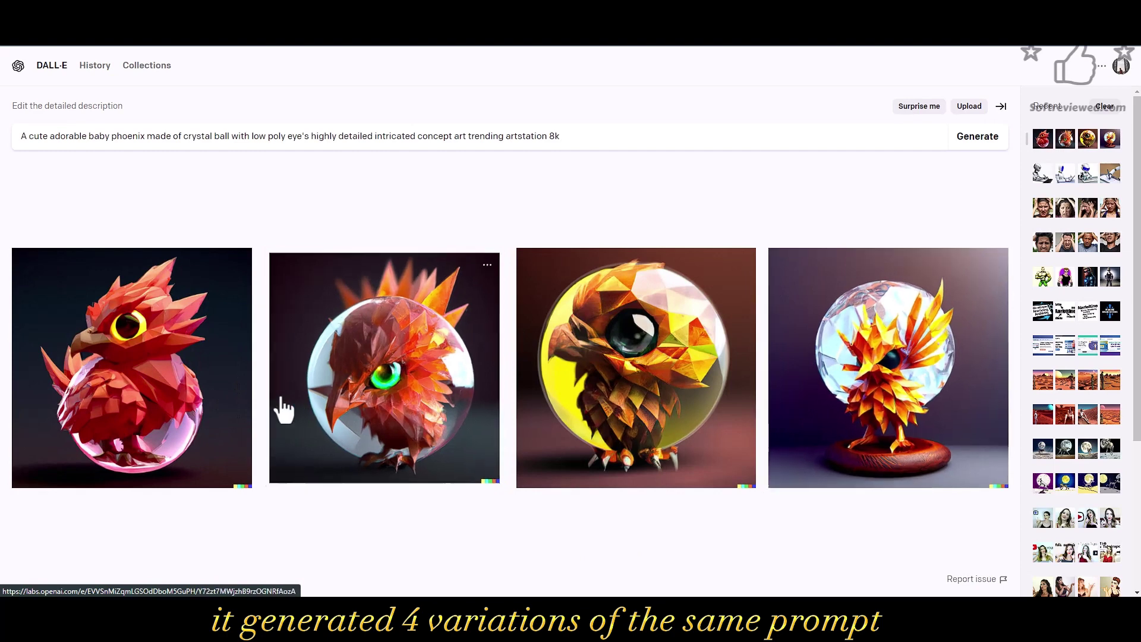
Step: View the first phoenix result, then check the DALL·E credits note via the account menu
click(199, 392)
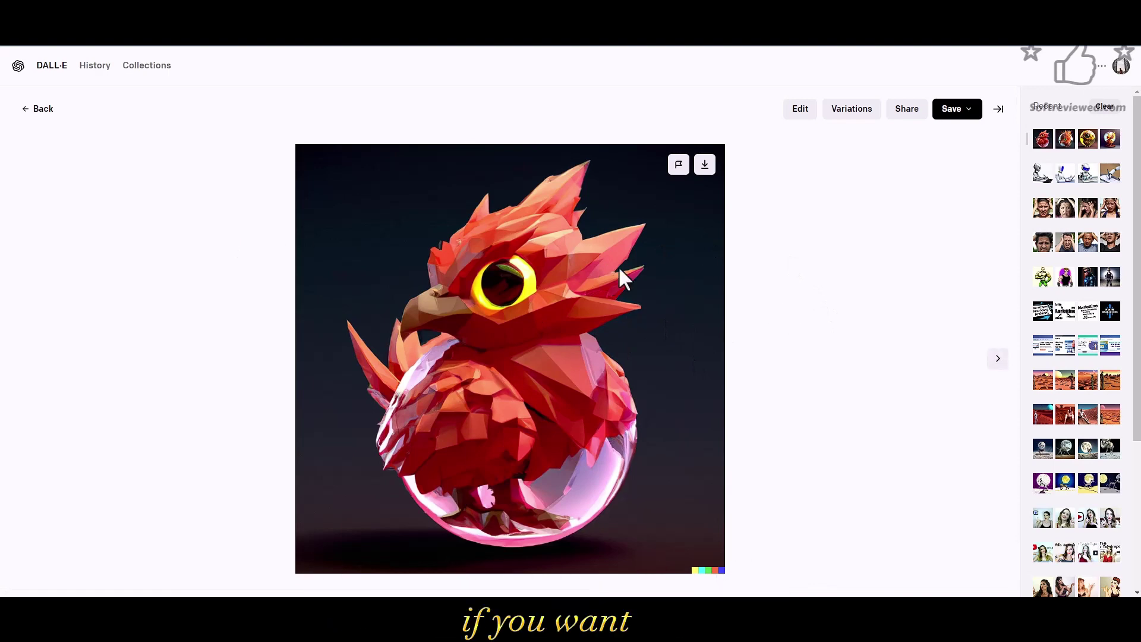
click(36, 113)
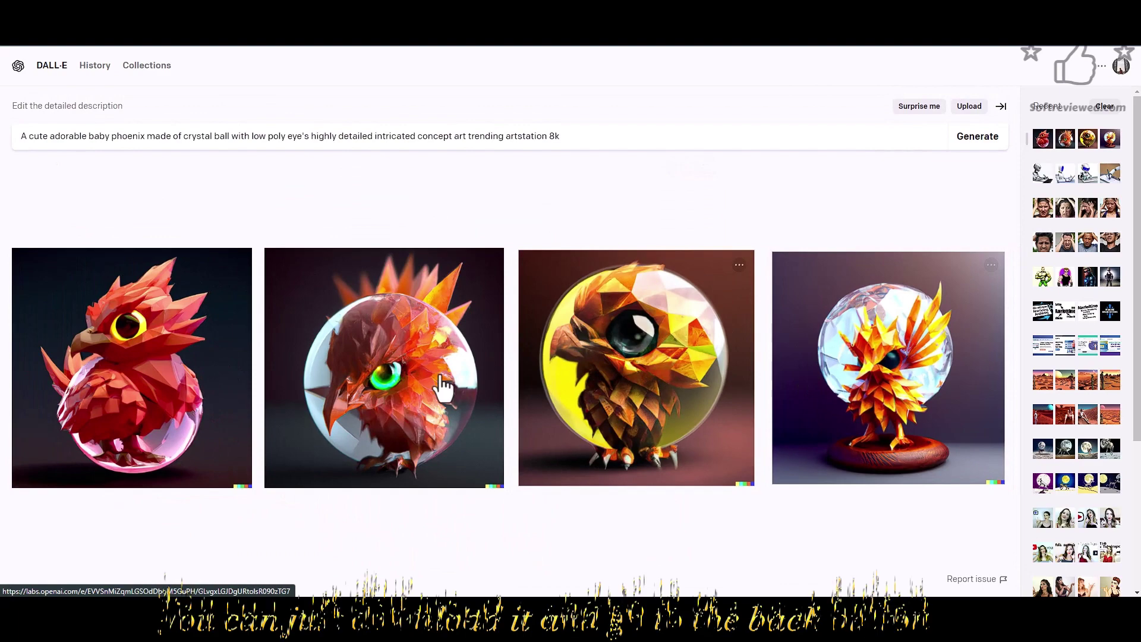
click(1120, 67)
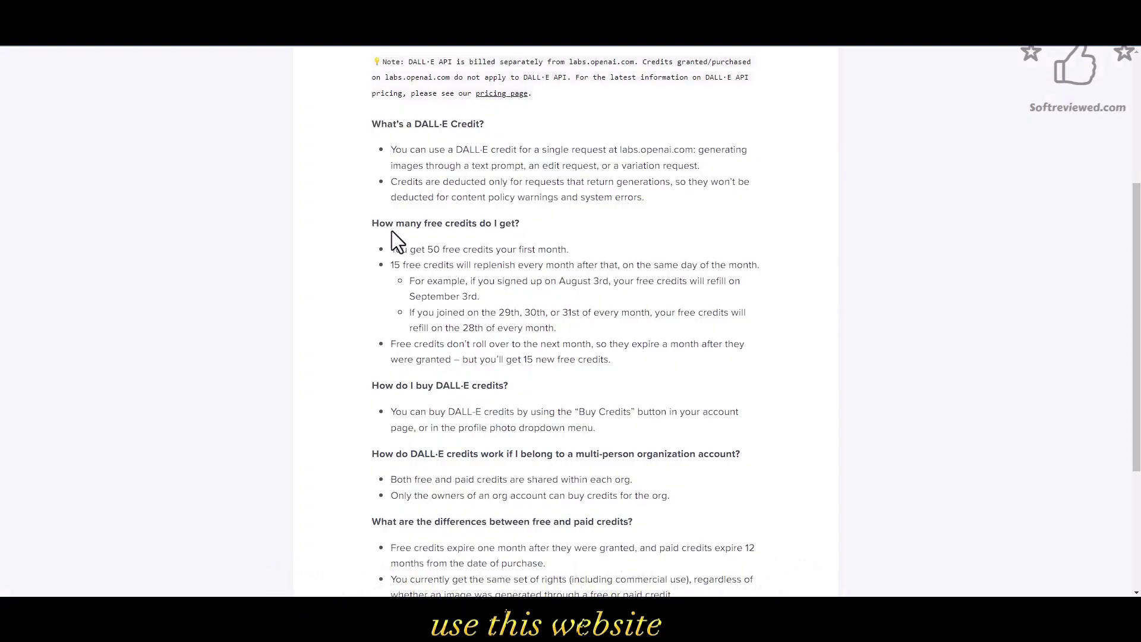
drag(373, 61, 580, 259)
click(318, 256)
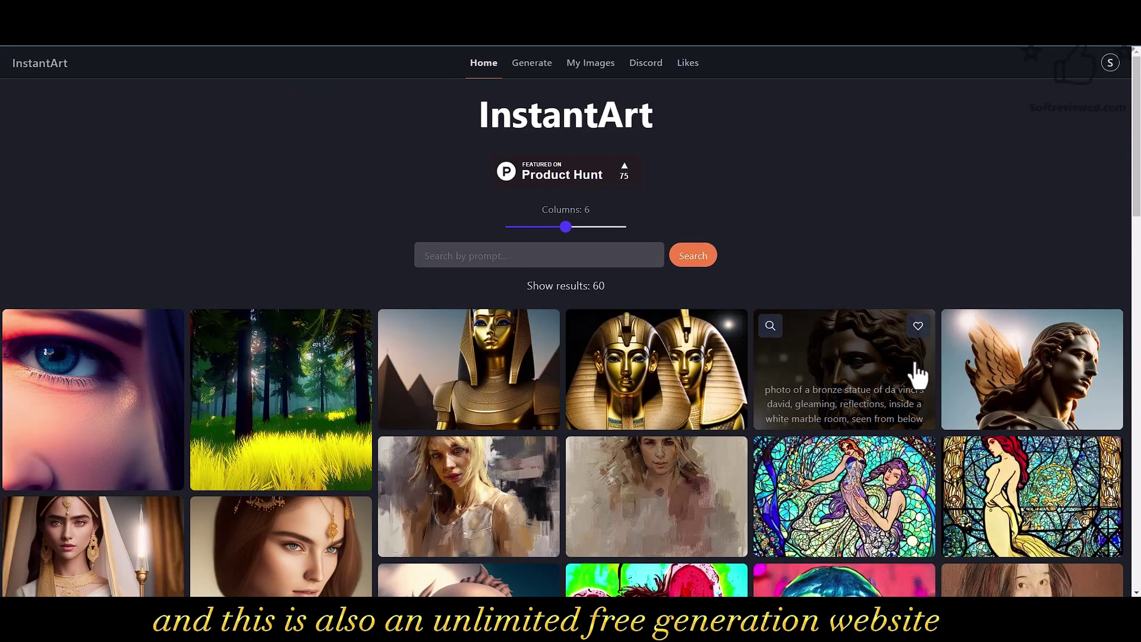
Step: View the bronze statue image's details, search the gallery for 'woman', then go to Generate
click(819, 392)
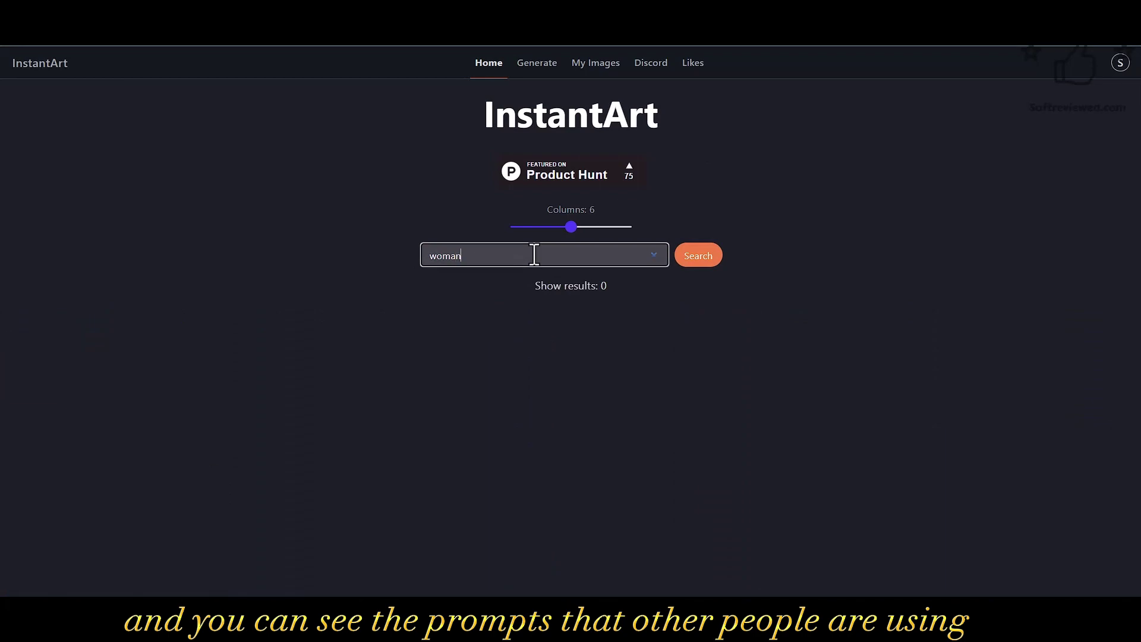
click(698, 257)
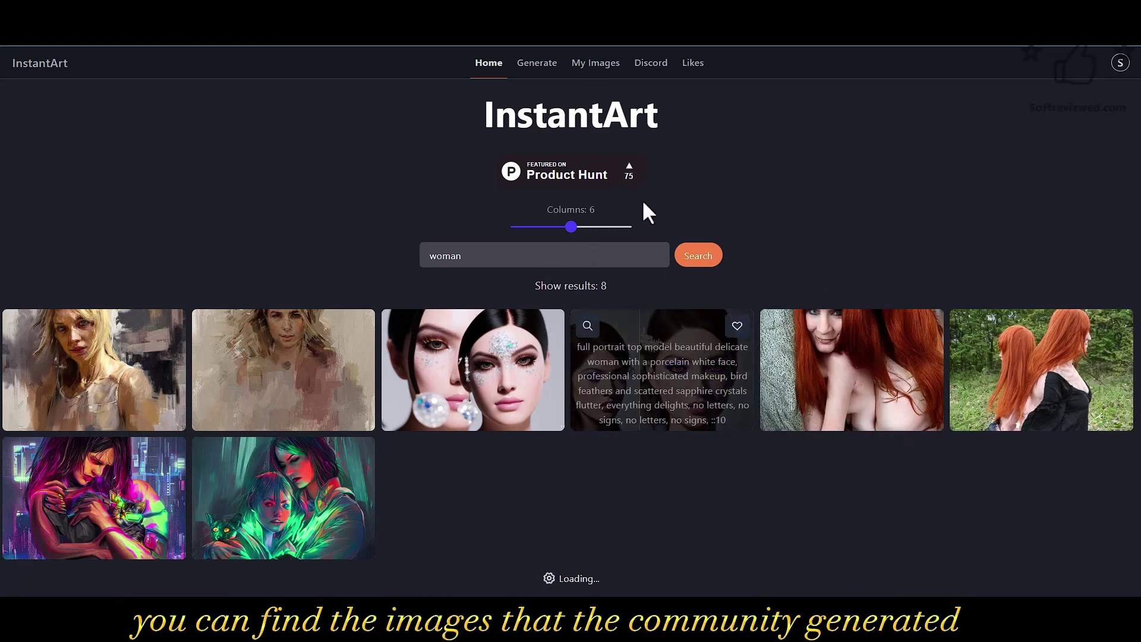
click(540, 64)
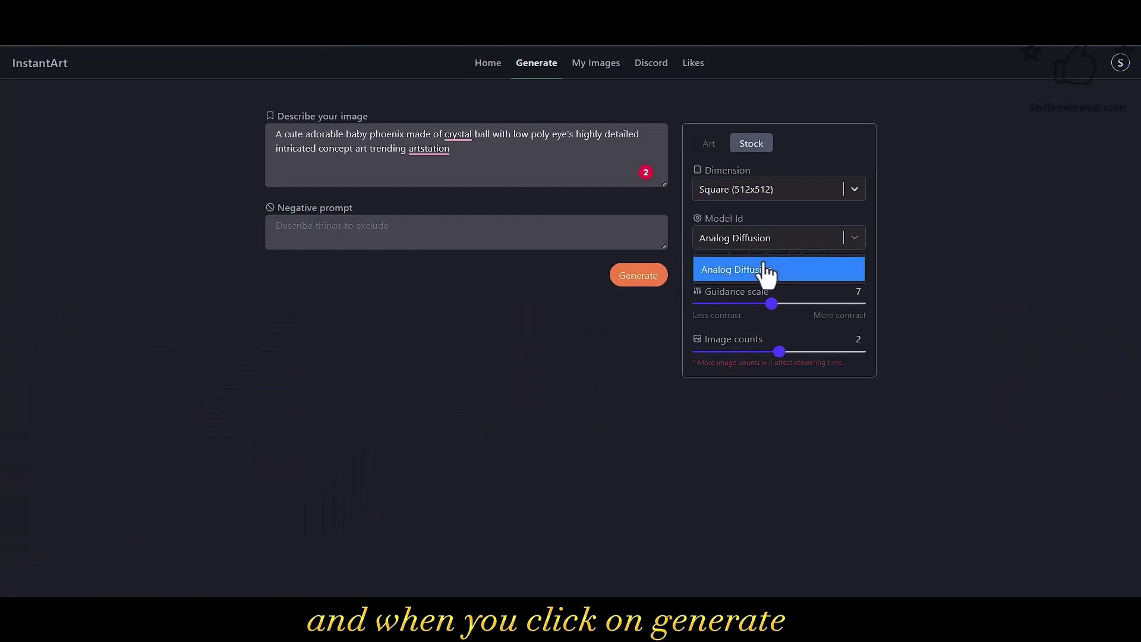
click(764, 270)
Step: Generate the phoenix images in Art mode with the MidJourney V4 model
click(708, 144)
click(746, 238)
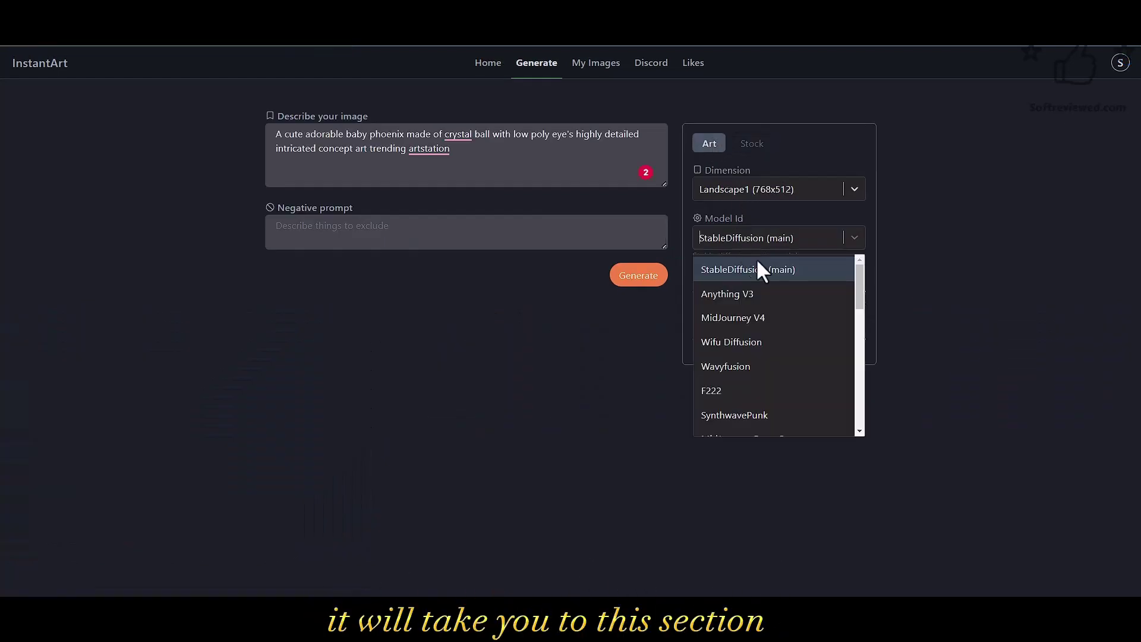
click(758, 318)
click(647, 278)
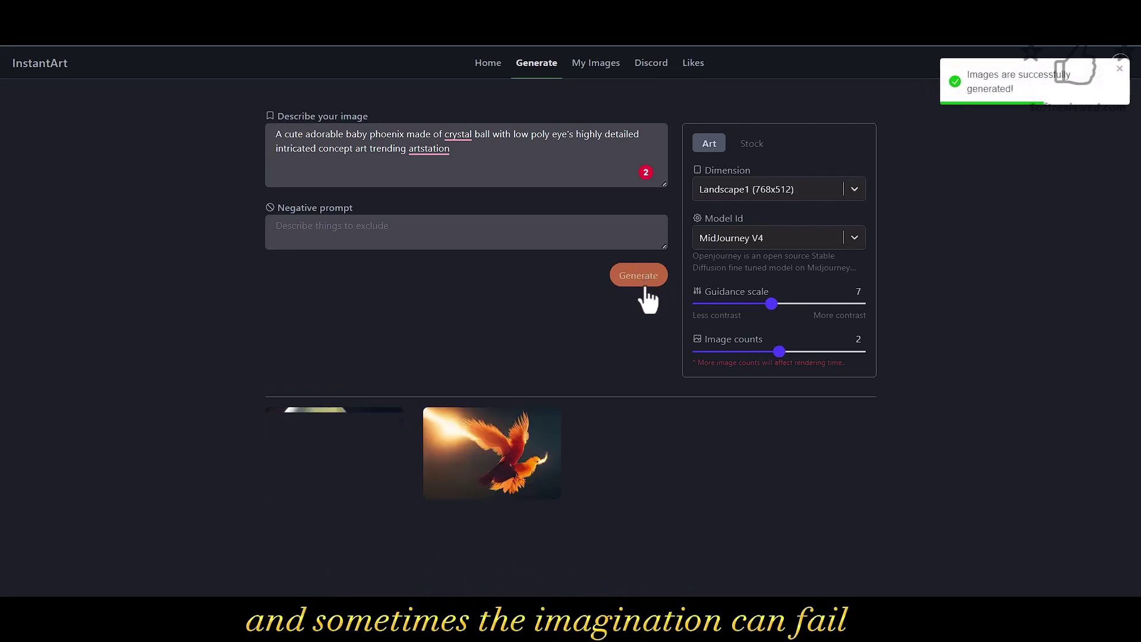
Step: Regenerate with StableDiffusion (main) at the same dimensions and open the first phoenix result
mouse_move(378, 466)
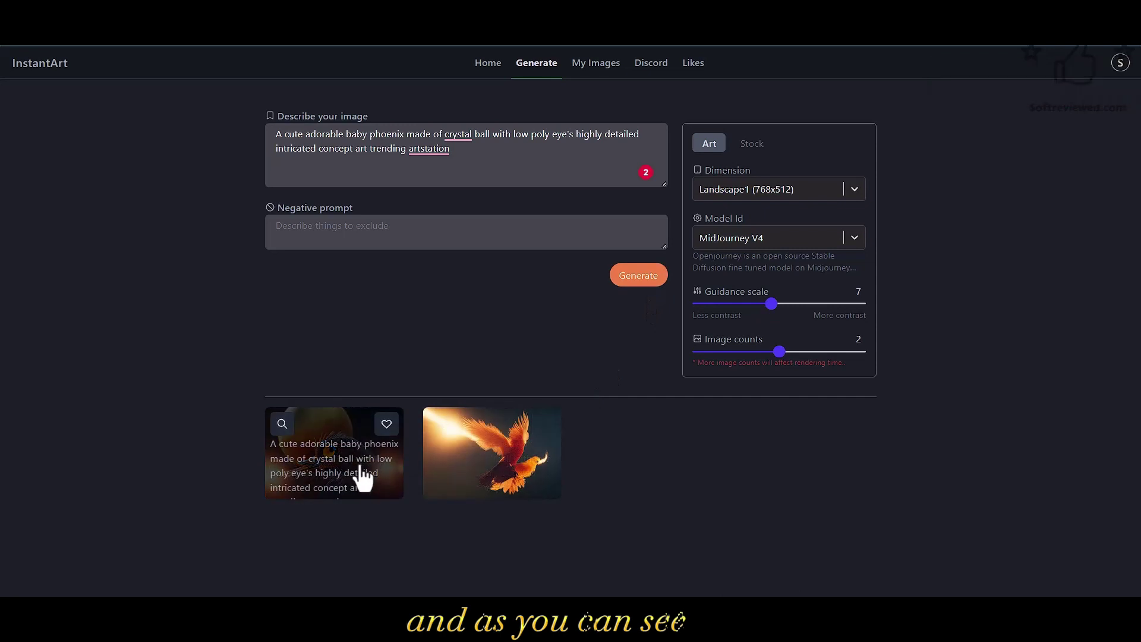
mouse_move(519, 480)
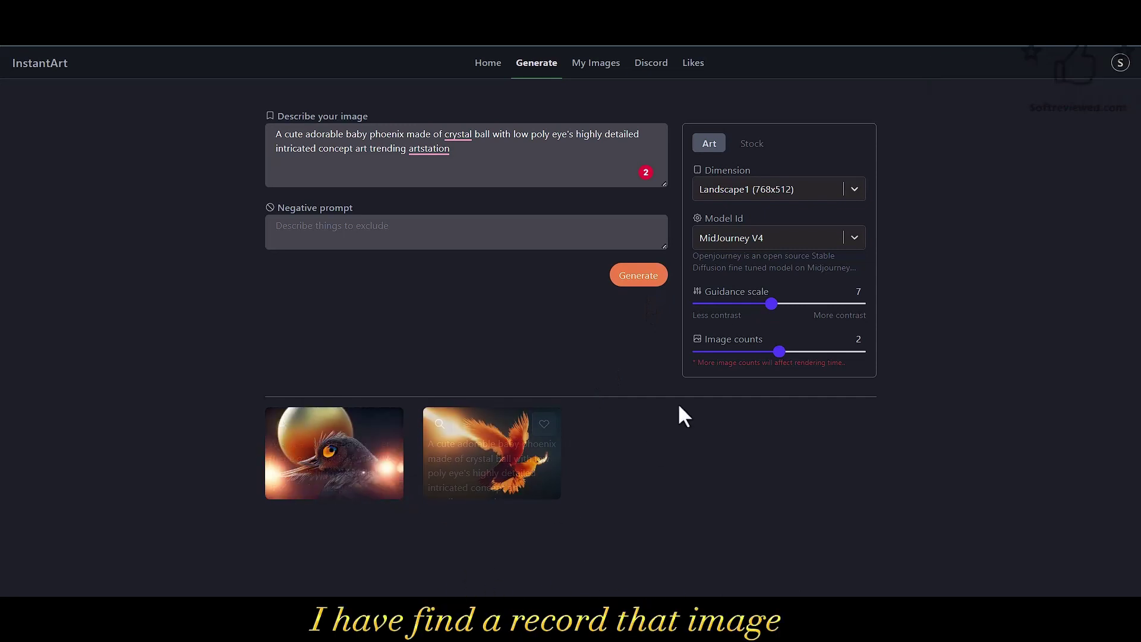
click(778, 196)
click(784, 219)
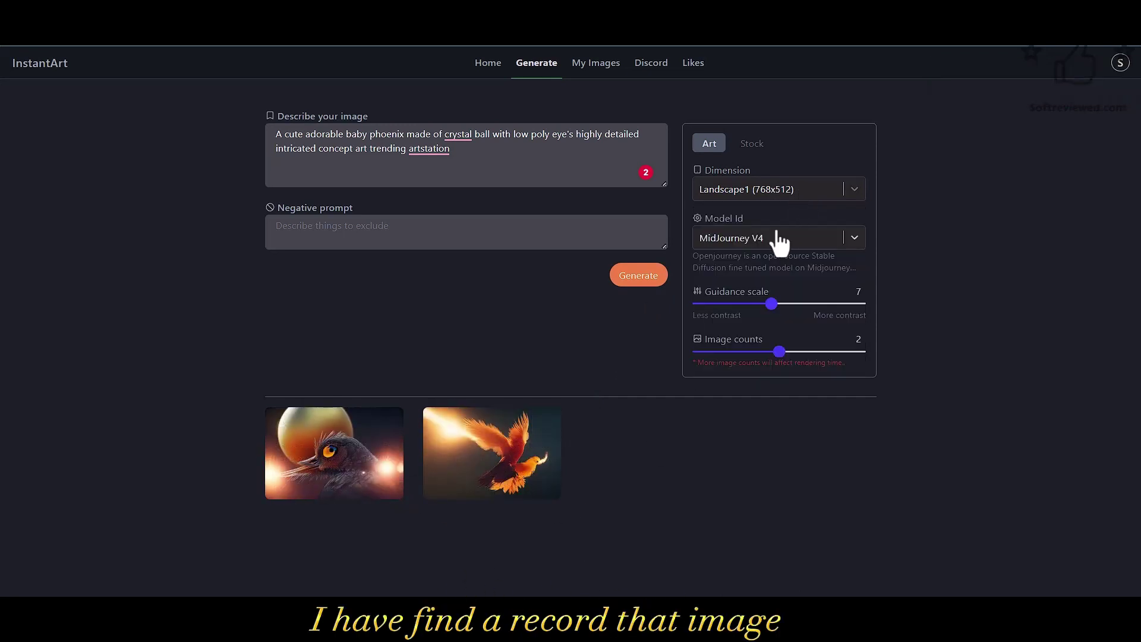
click(776, 241)
click(770, 271)
click(633, 275)
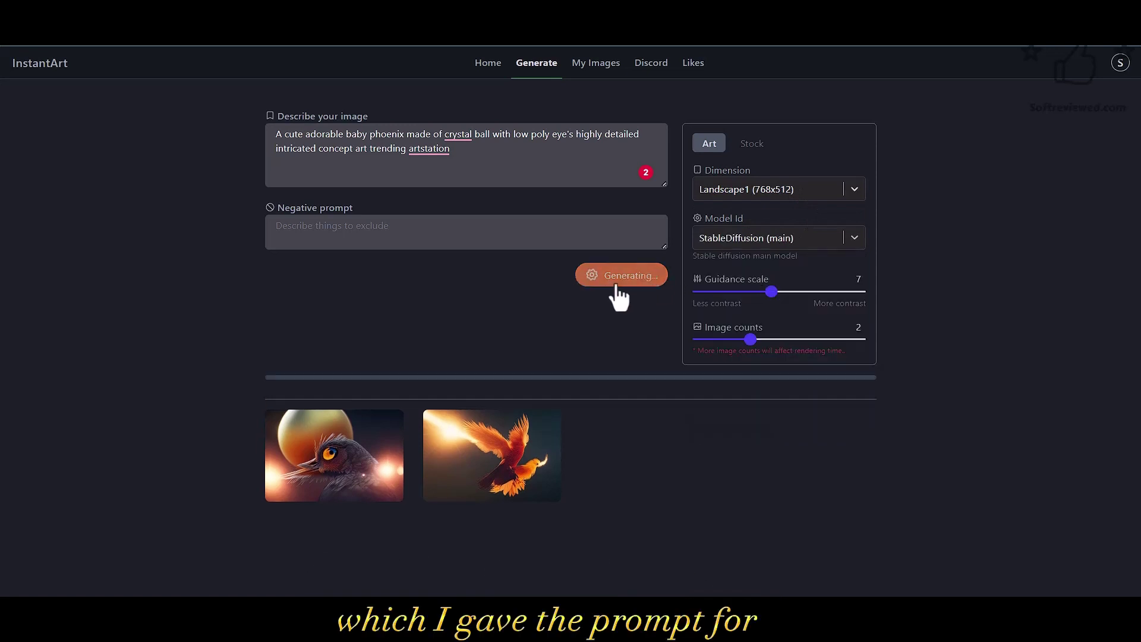
click(340, 470)
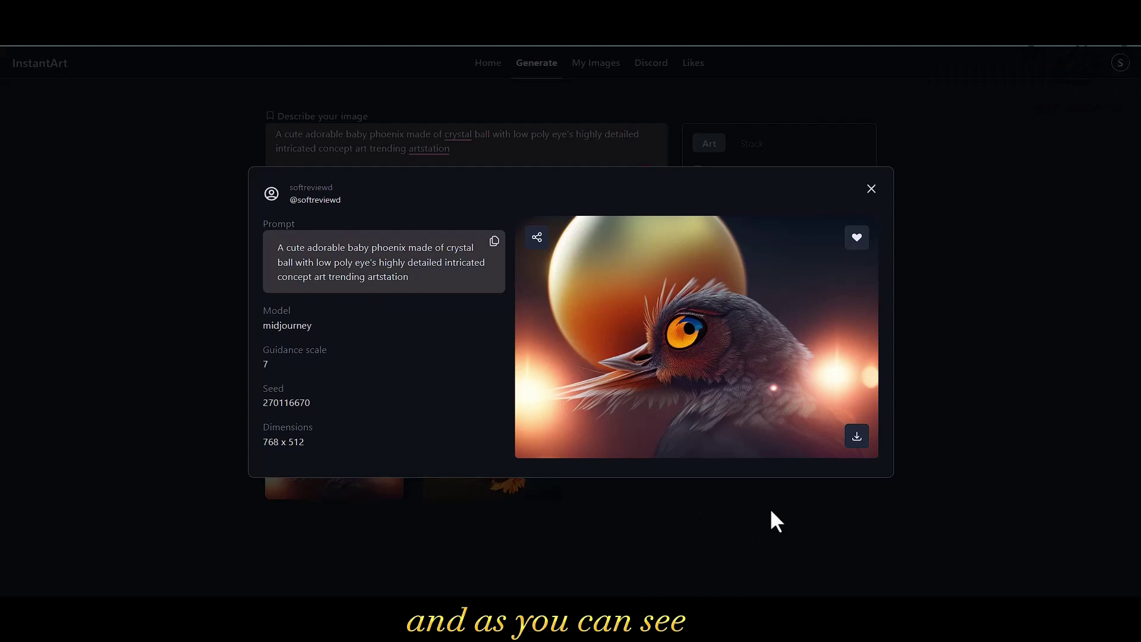
Step: Close the first result and inspect the second MidJourney phoenix image's details
click(866, 510)
click(483, 459)
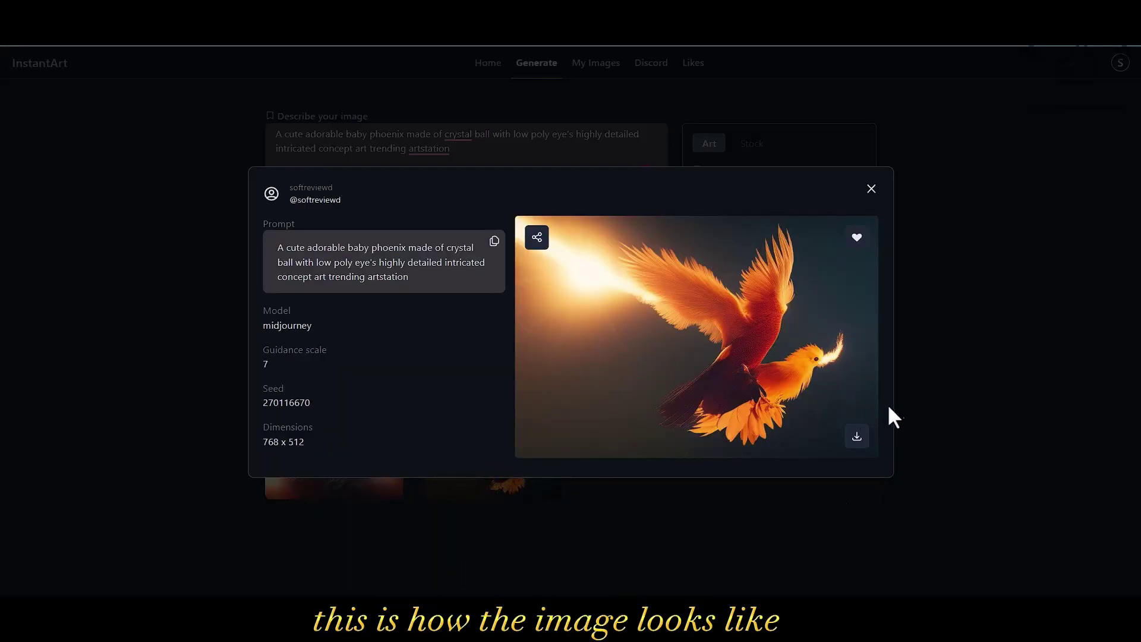
click(904, 412)
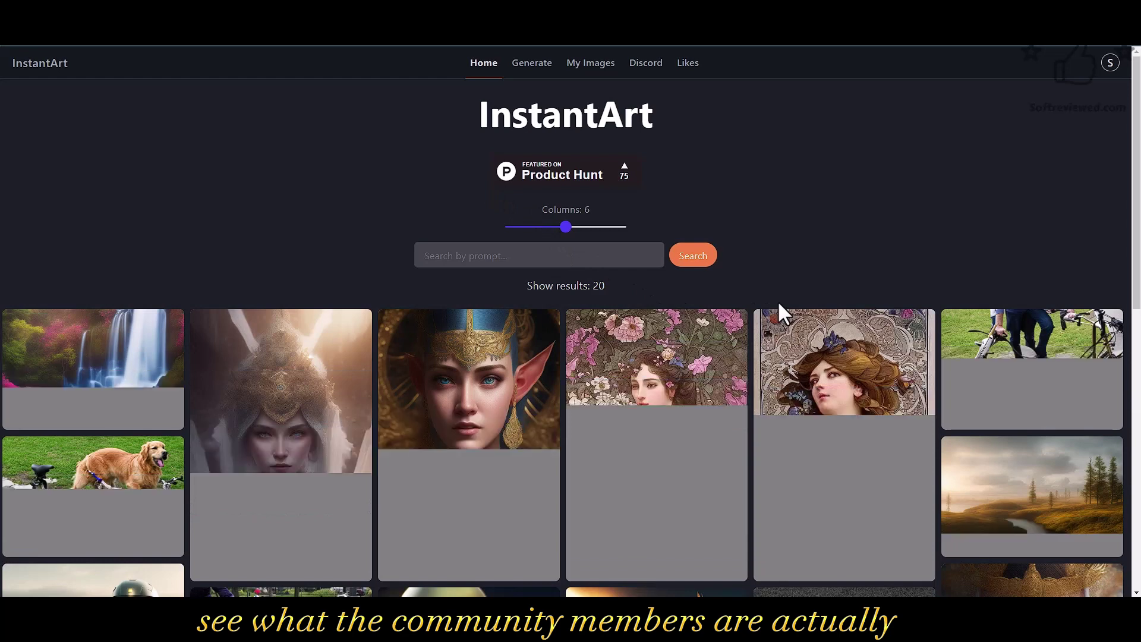
click(467, 384)
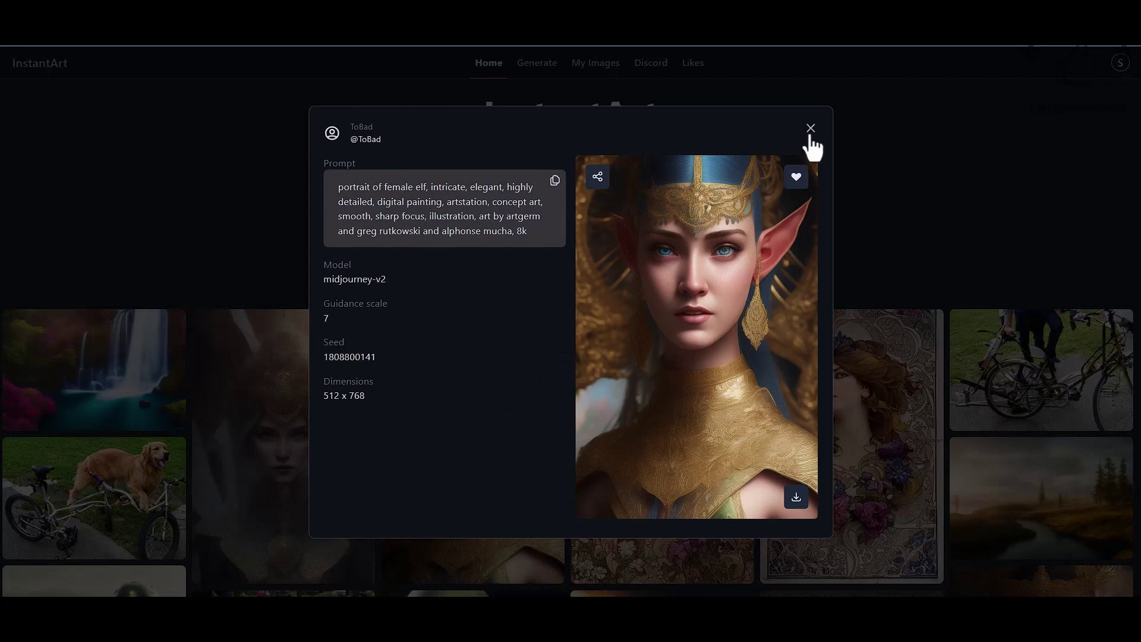
click(810, 136)
scroll(754, 351, down, 2)
scroll(750, 341, down, 3)
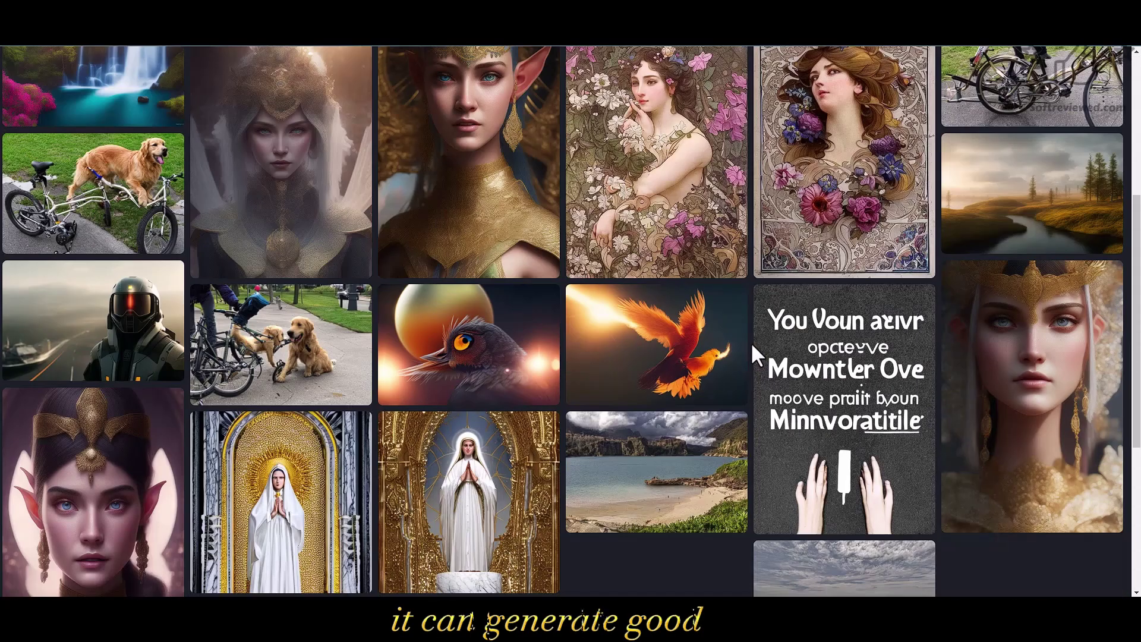
scroll(752, 345, down, 5)
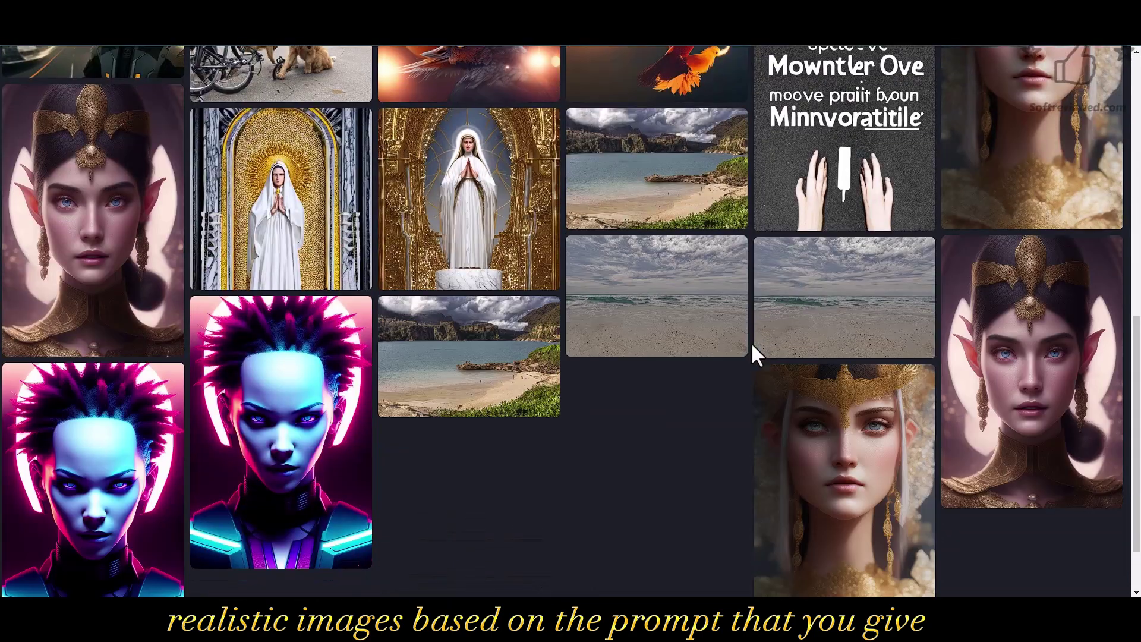
scroll(751, 346, down, 5)
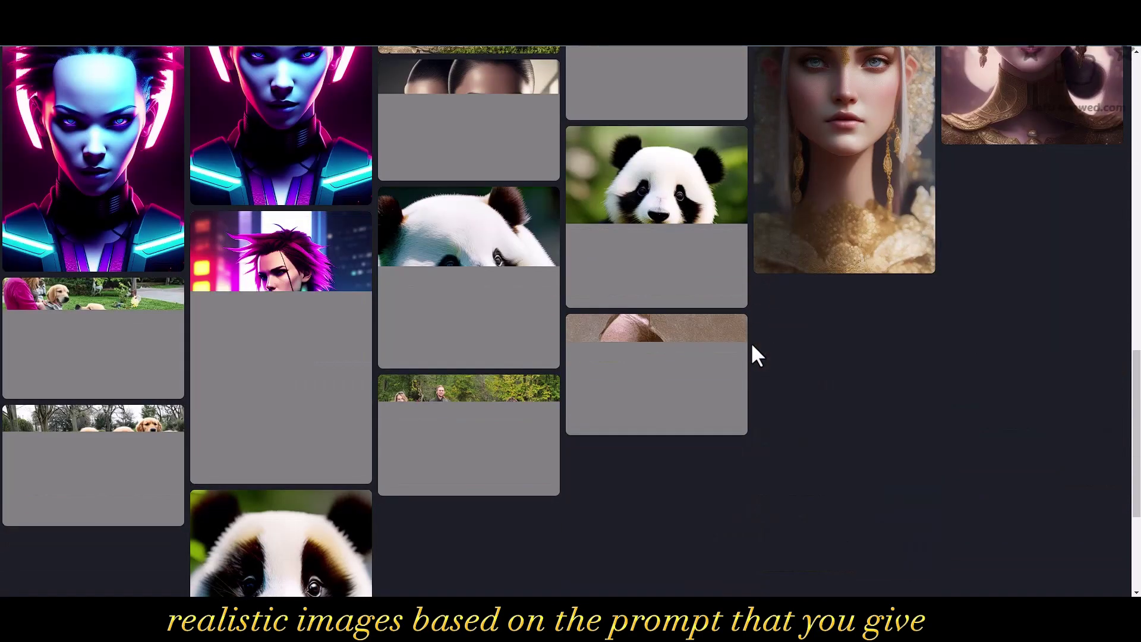
scroll(752, 346, up, 4)
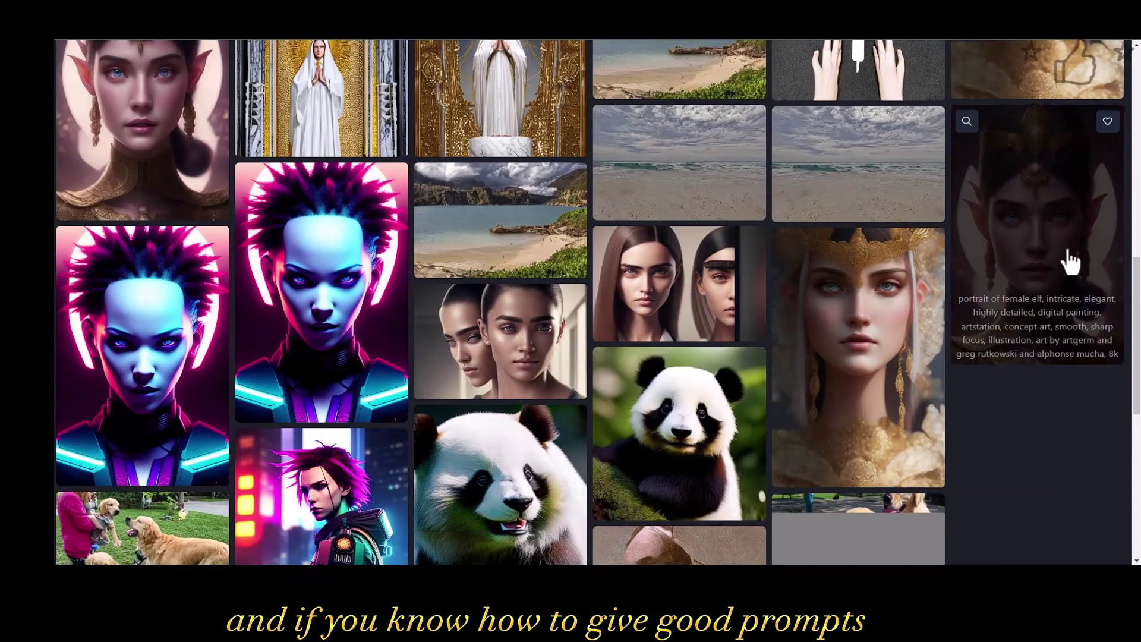
click(1070, 261)
click(1065, 339)
scroll(1070, 408, down, 5)
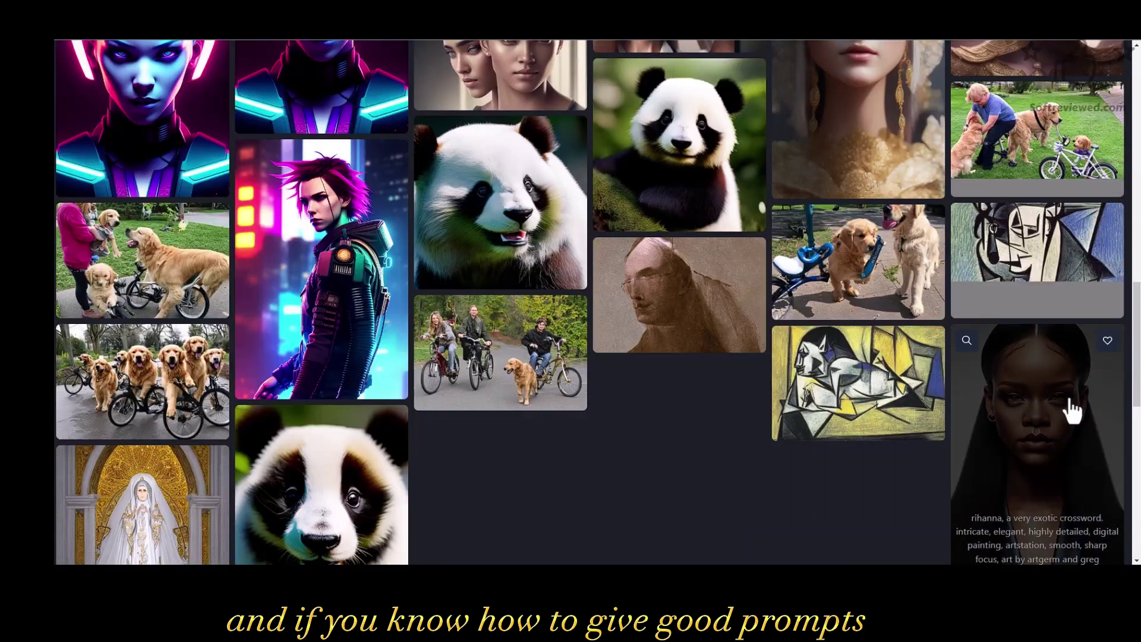
scroll(1072, 410, down, 4)
scroll(1073, 409, up, 5)
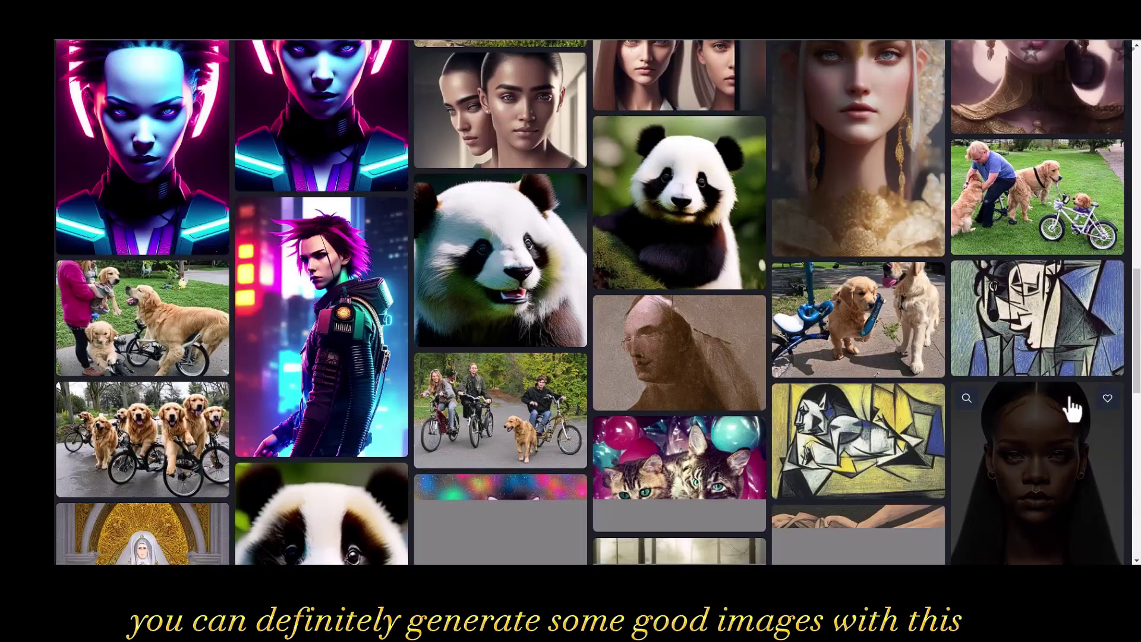
scroll(865, 334, up, 10)
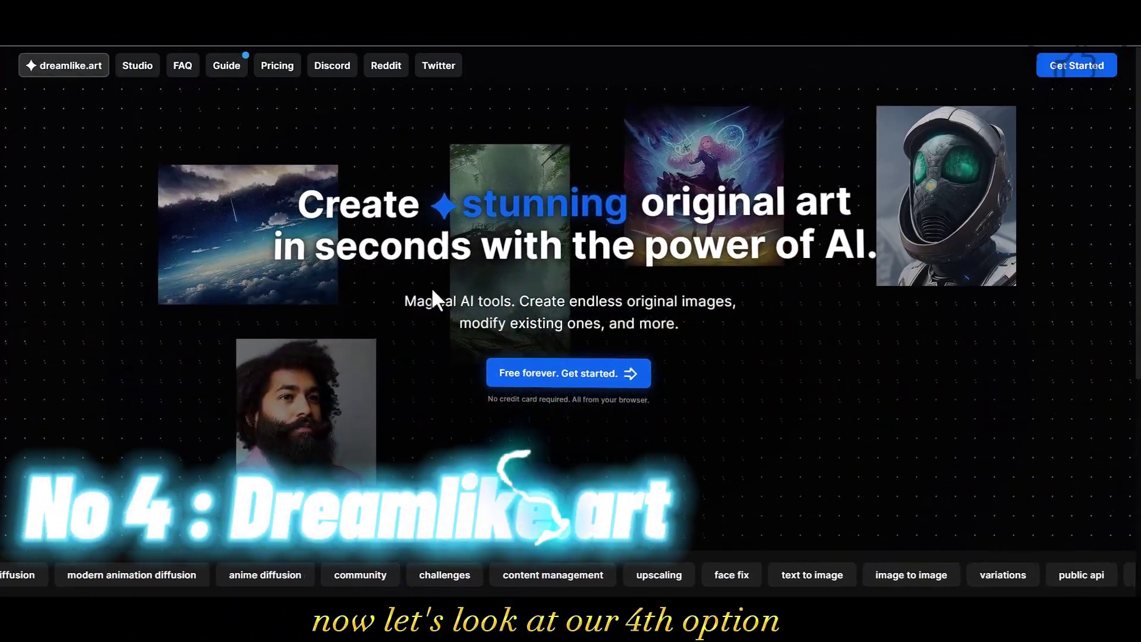
Step: Start Dreamlike.art for free and paste the crystal-ball baby phoenix prompt into the prompt bar
scroll(434, 288, down, 5)
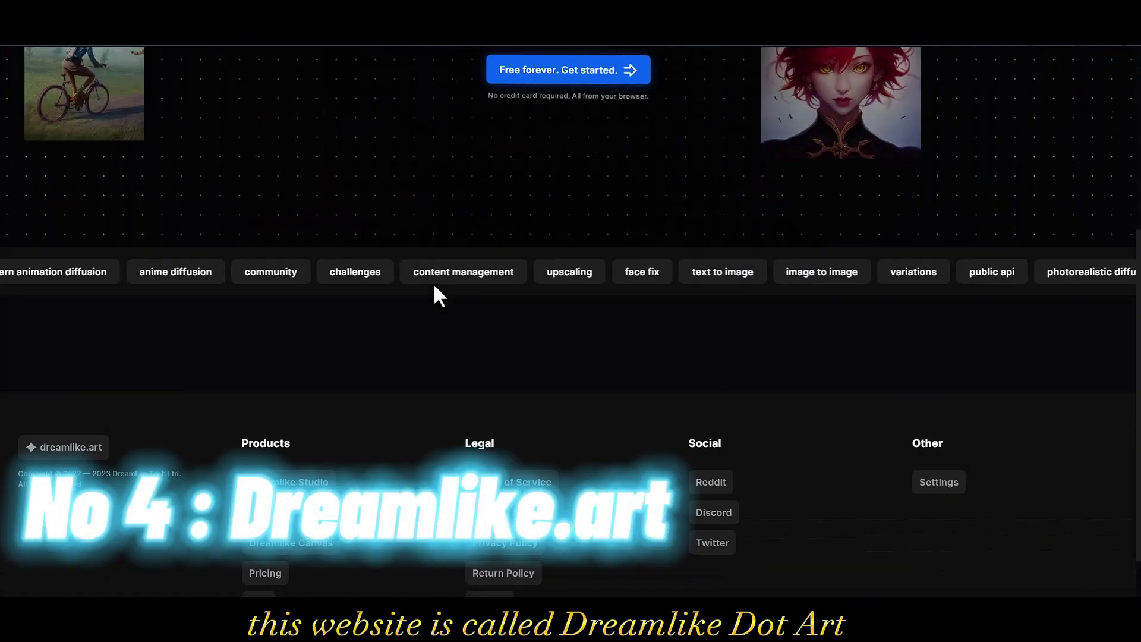
scroll(438, 295, up, 5)
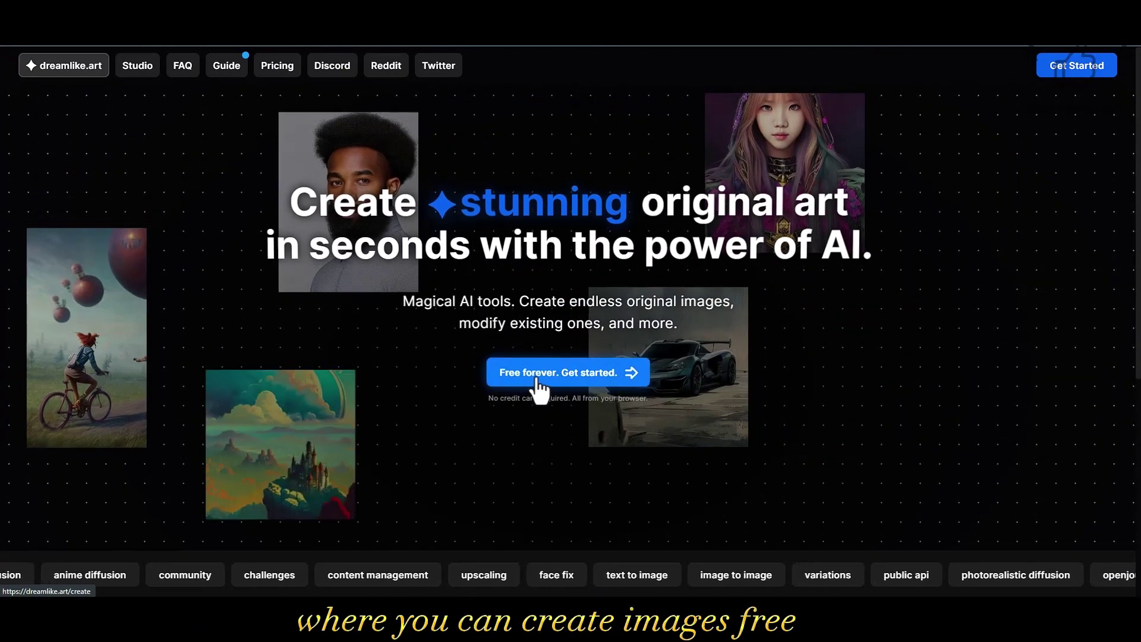
click(539, 388)
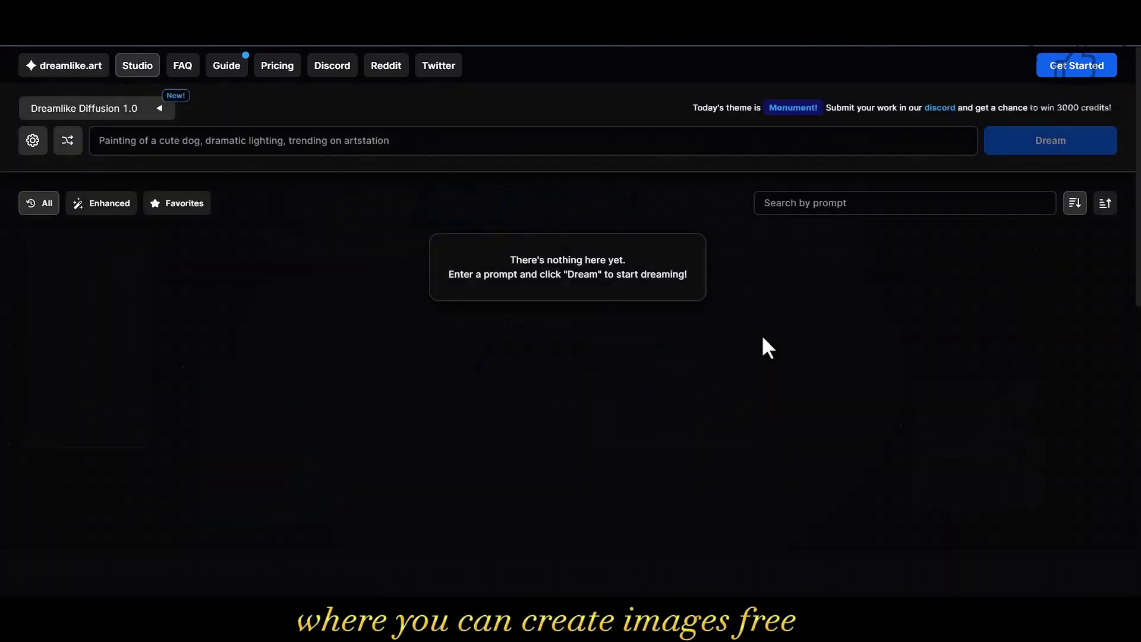
click(253, 147)
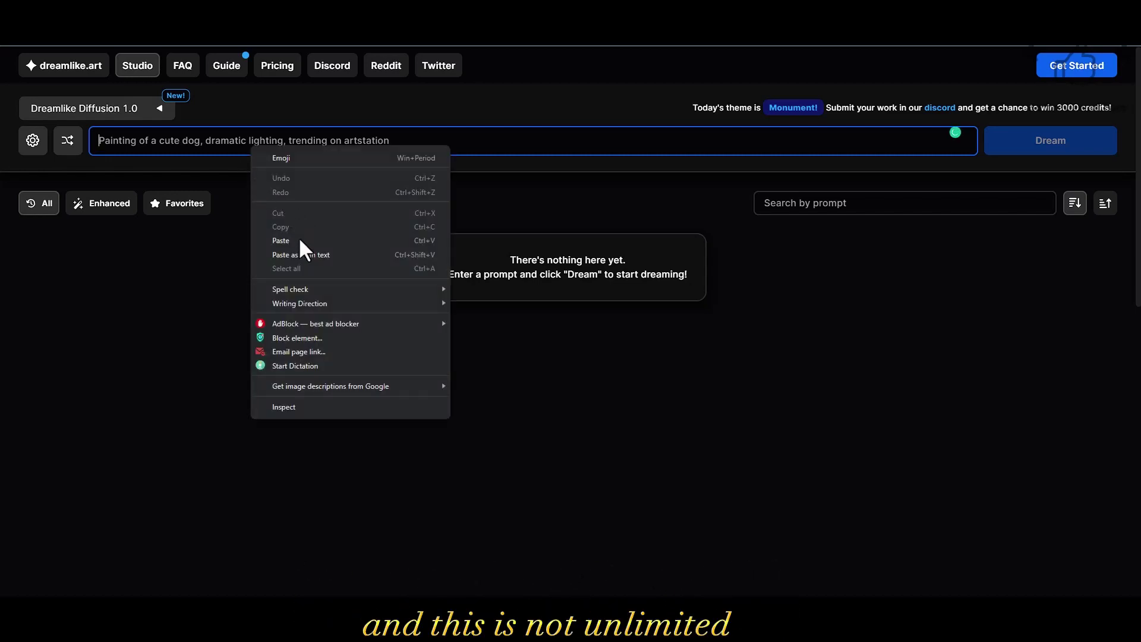
click(299, 240)
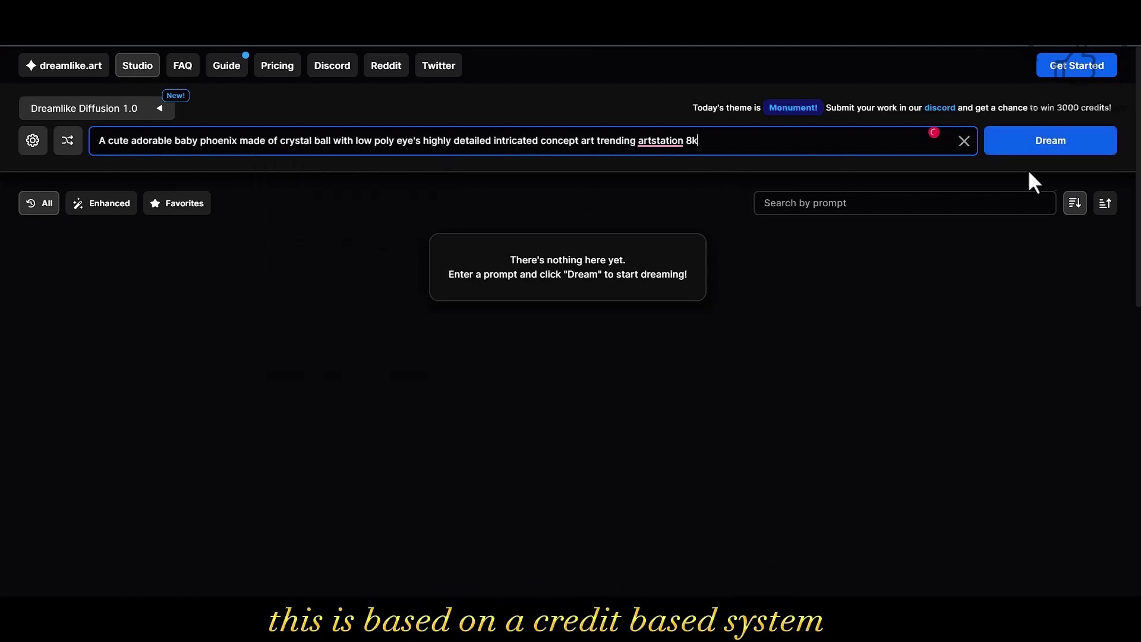
Step: Click Dream and sign in with a Google account
click(1050, 151)
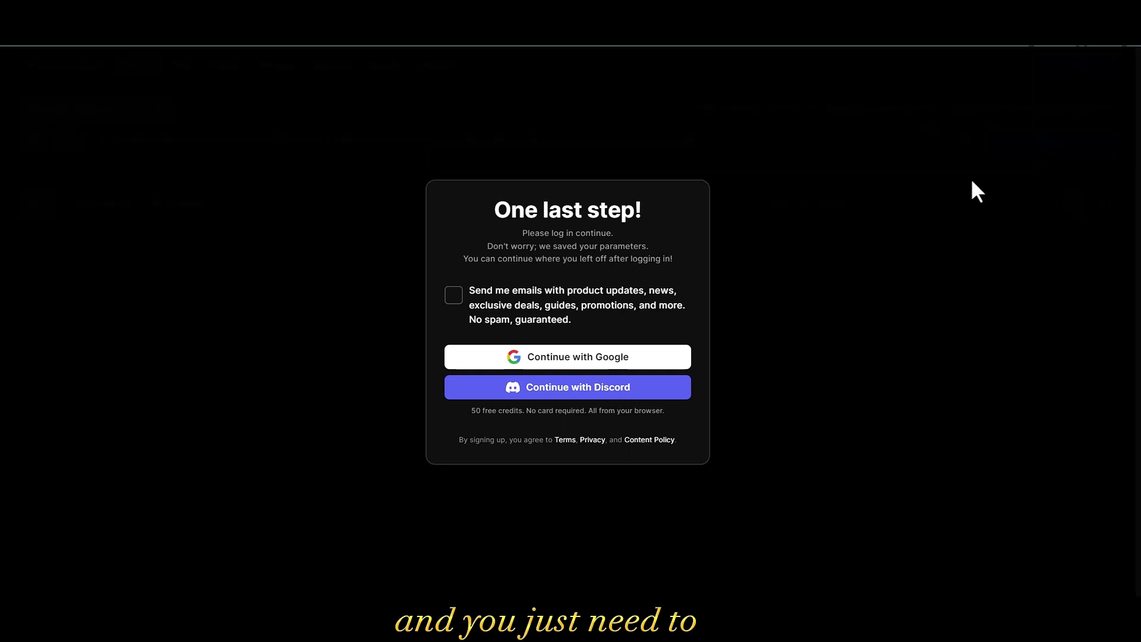
click(603, 358)
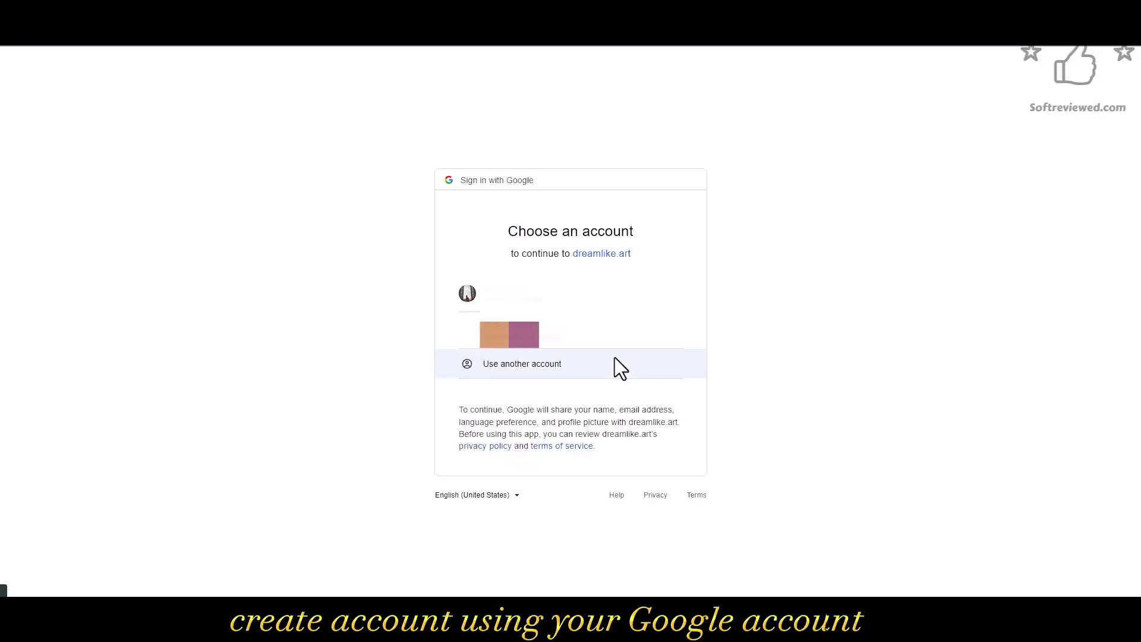
click(528, 344)
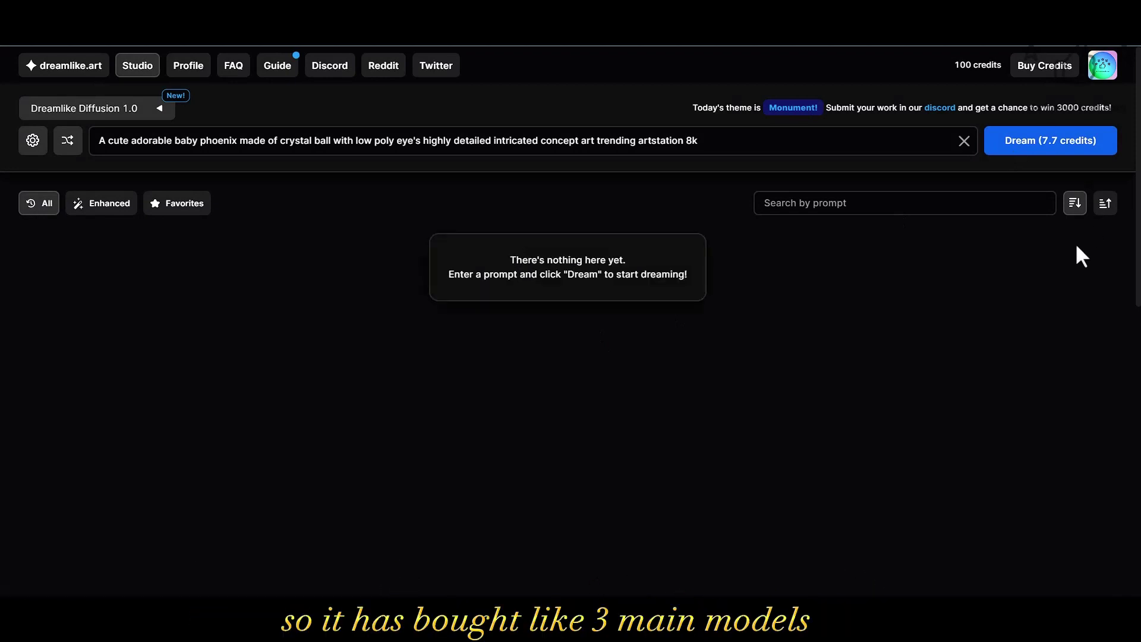
Step: Dream five phoenix images with Dreamlike Diffusion 1.0 and view the first one full-size
click(1039, 143)
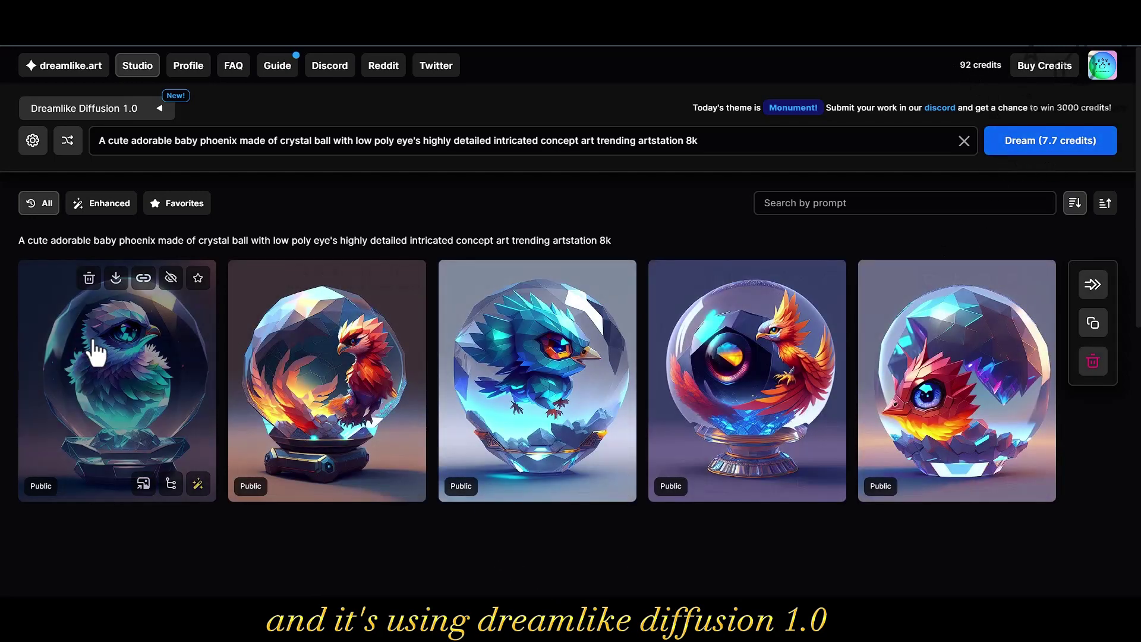
click(149, 356)
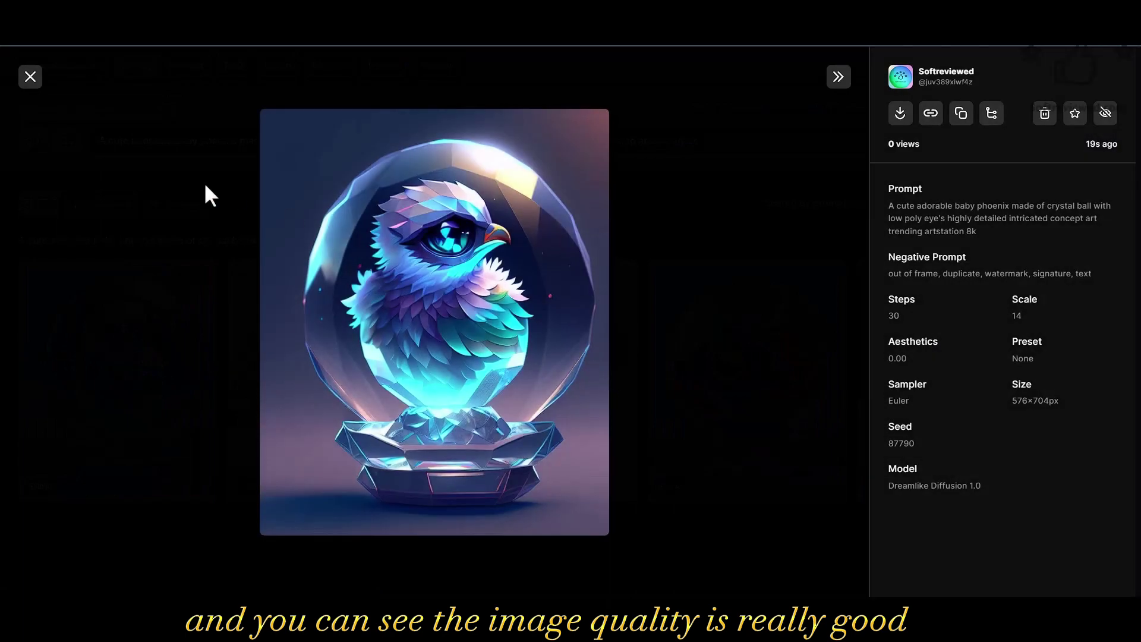
click(30, 76)
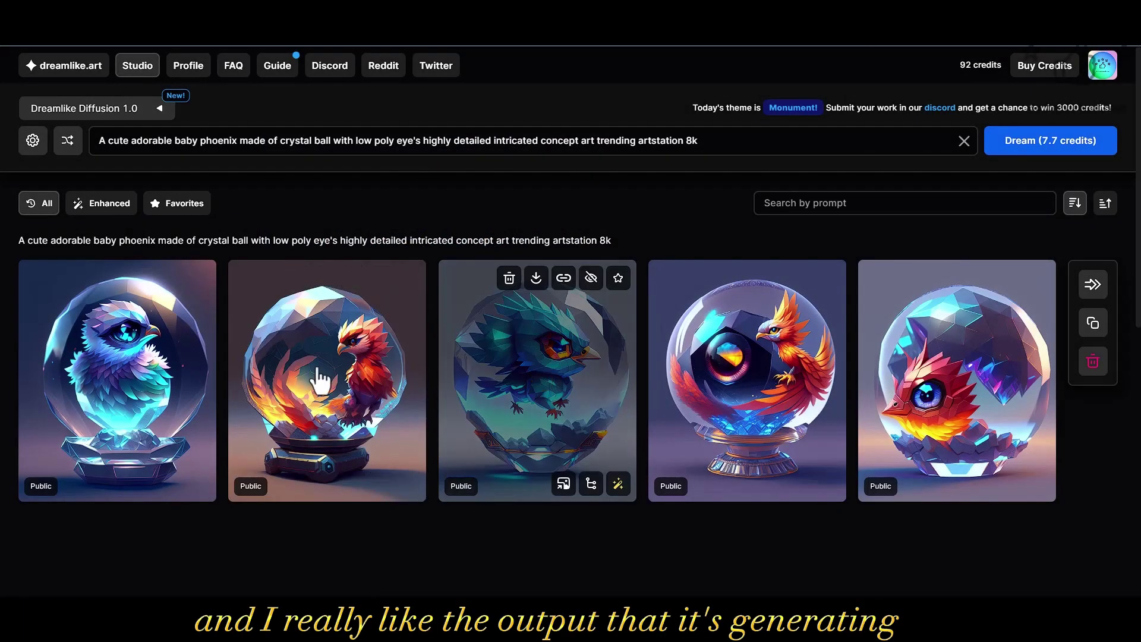
click(117, 110)
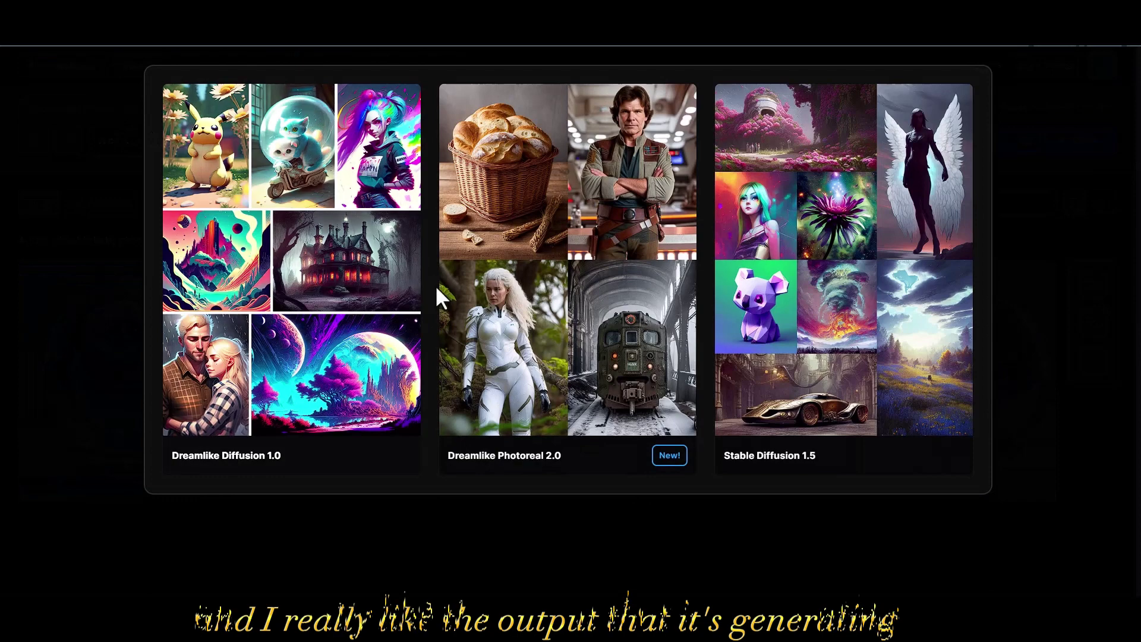
Step: Switch to Dreamlike Photoreal 2.0, dream new phoenix images, and view three of them full-size
click(538, 276)
click(1034, 142)
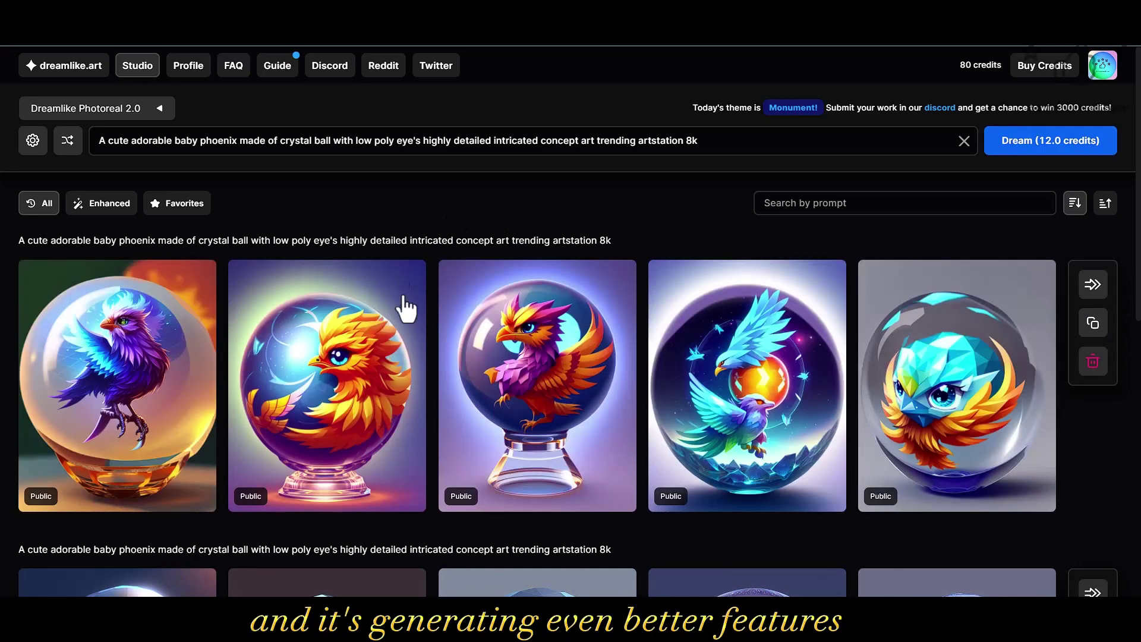
click(536, 375)
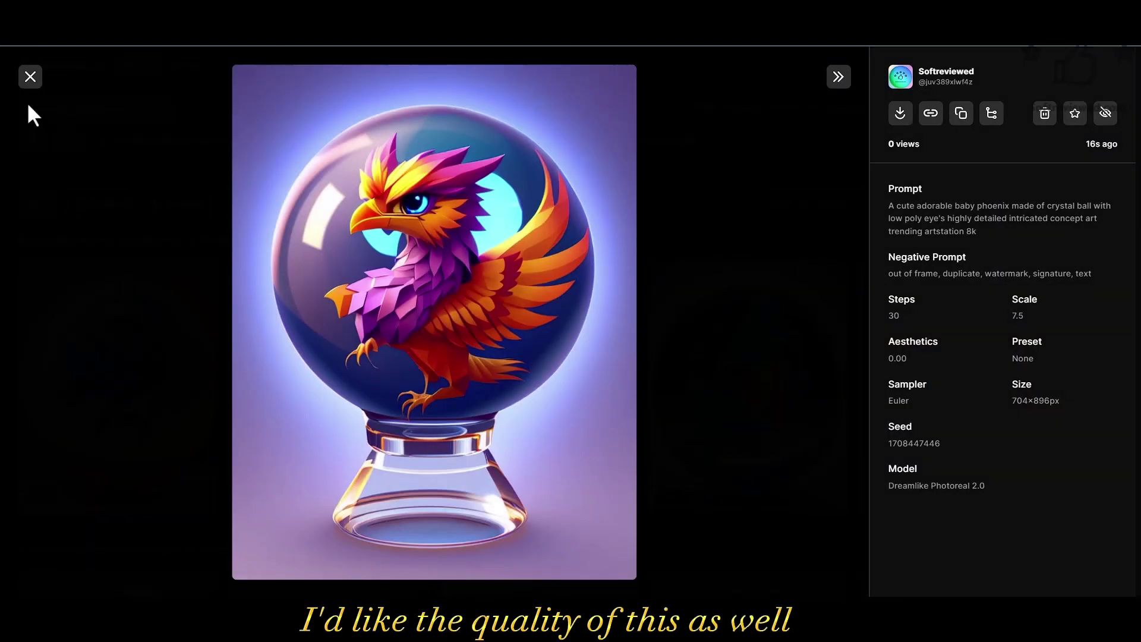
click(31, 76)
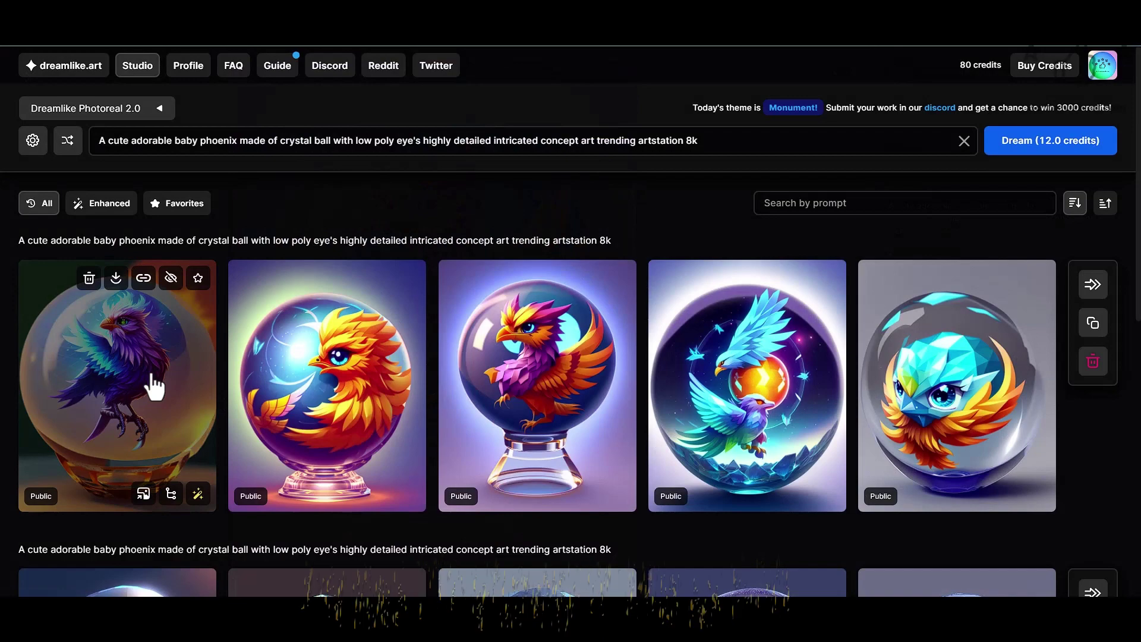
click(154, 386)
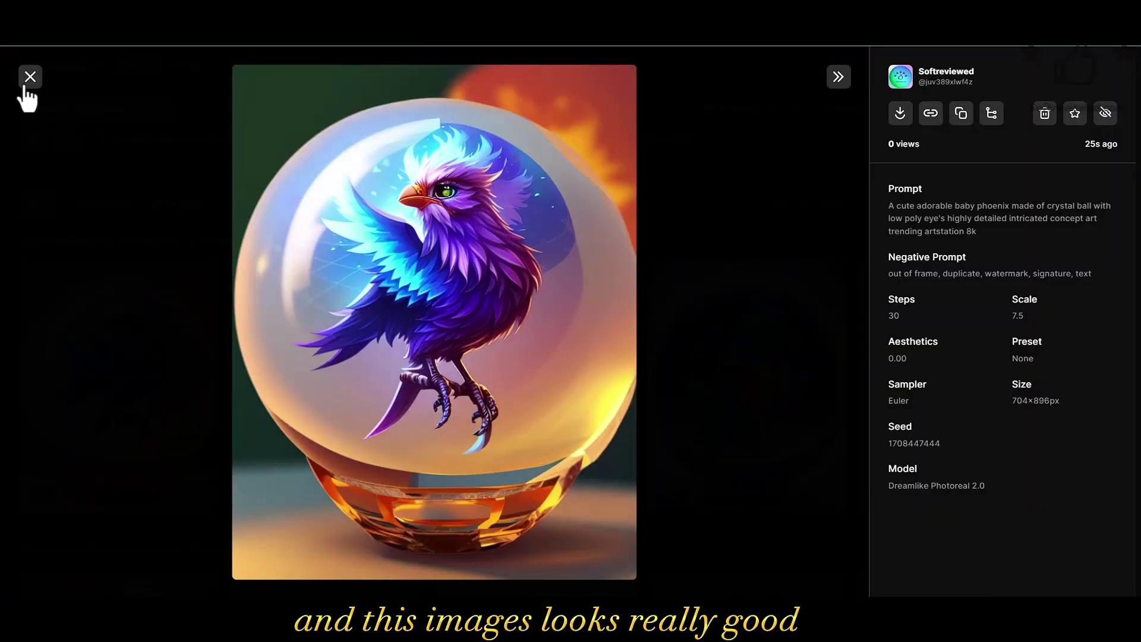
click(30, 78)
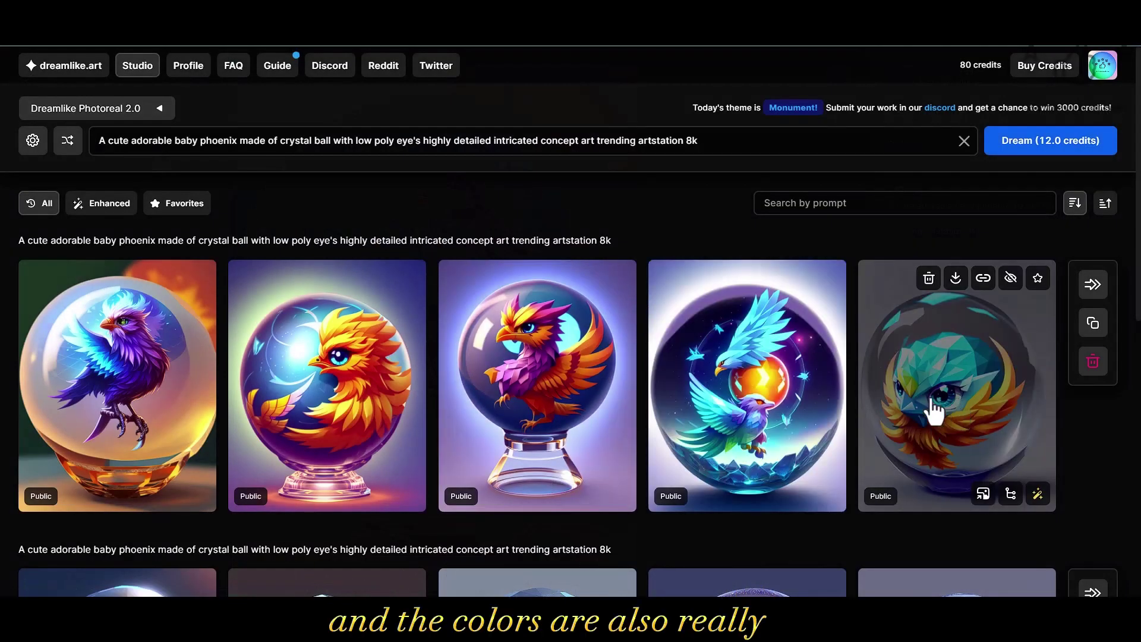
click(814, 403)
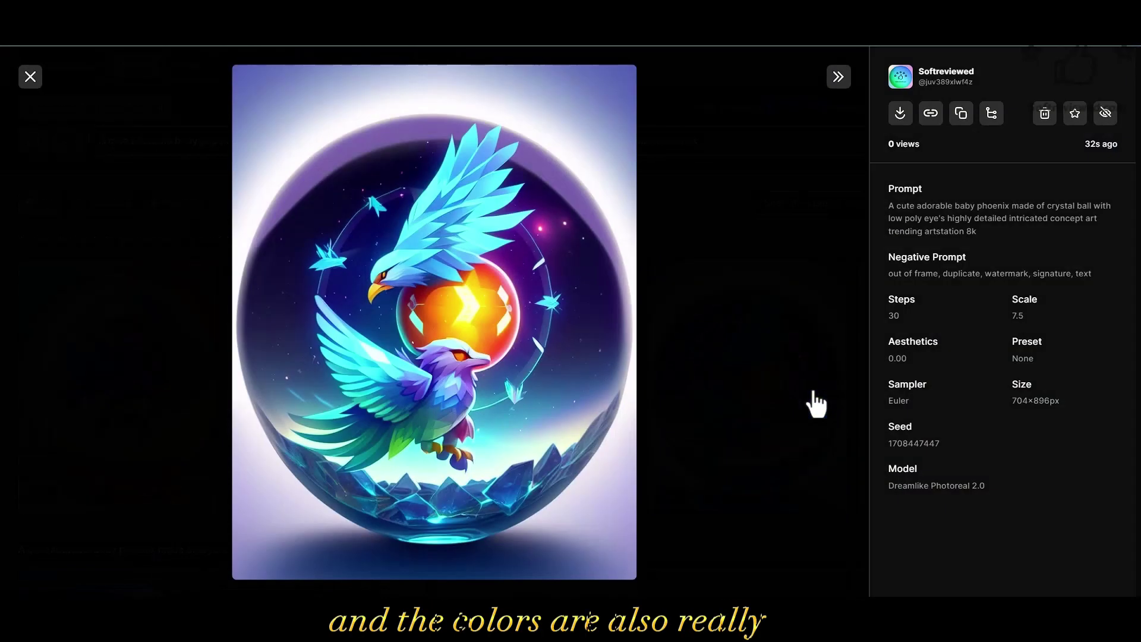
click(32, 88)
click(112, 116)
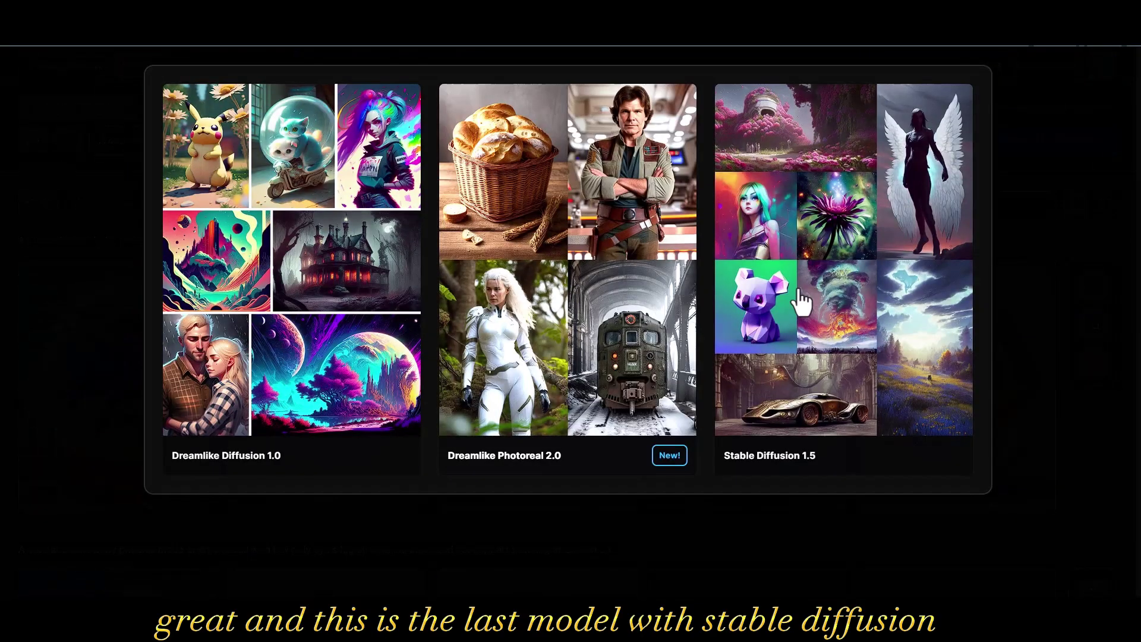
Step: Generate images with Stable Diffusion 1.5, then open a crystal-ball phoenix image's details
click(800, 303)
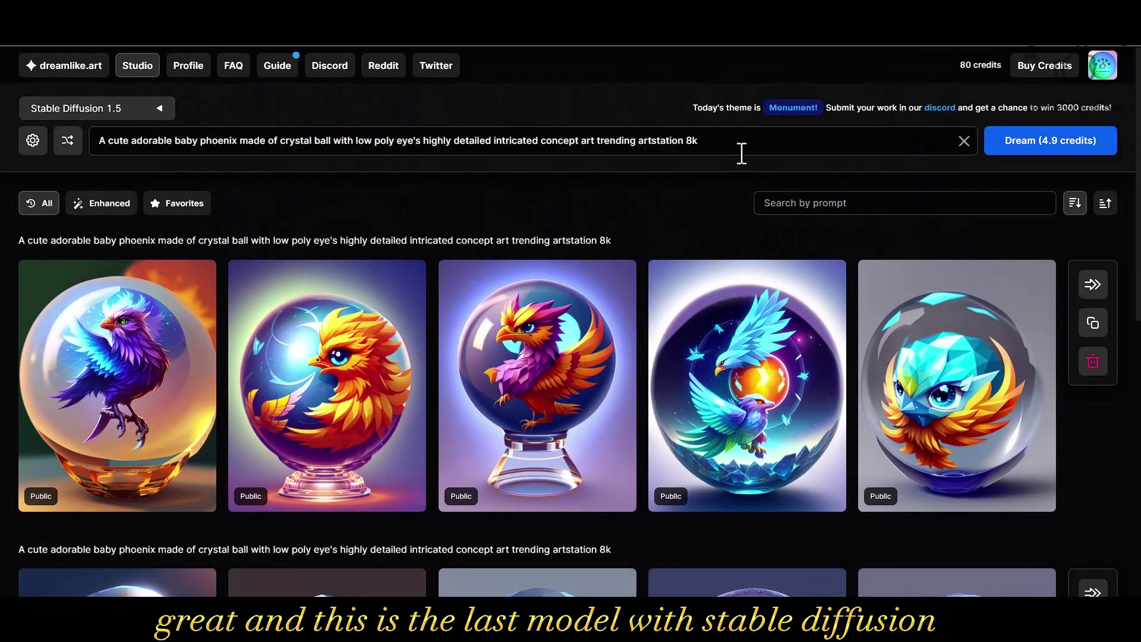
click(1063, 151)
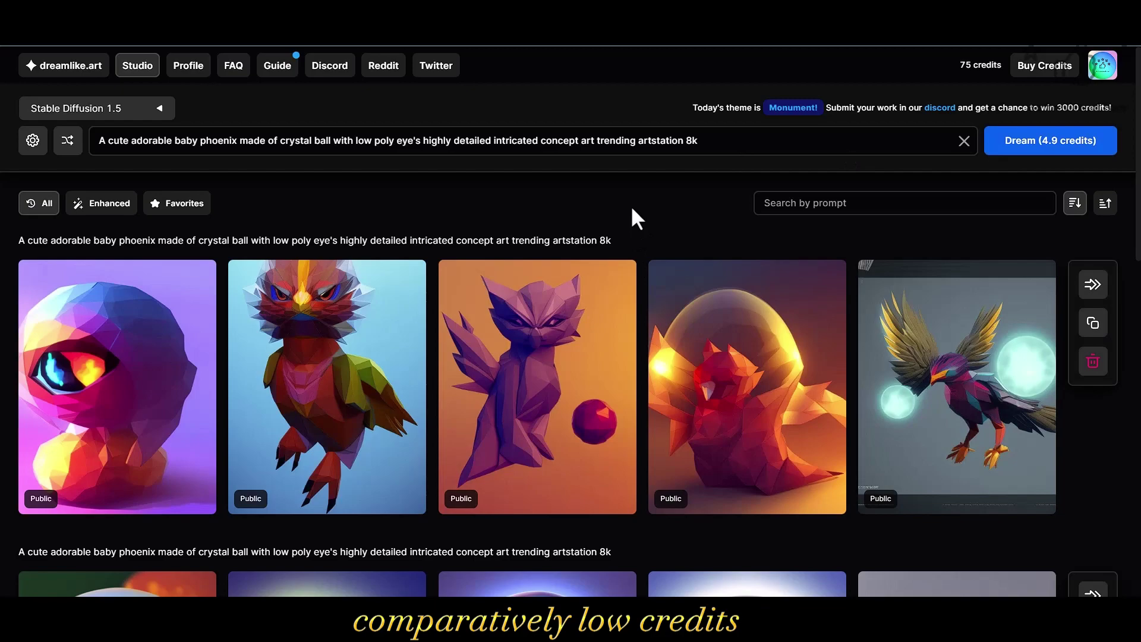
mouse_move(921, 376)
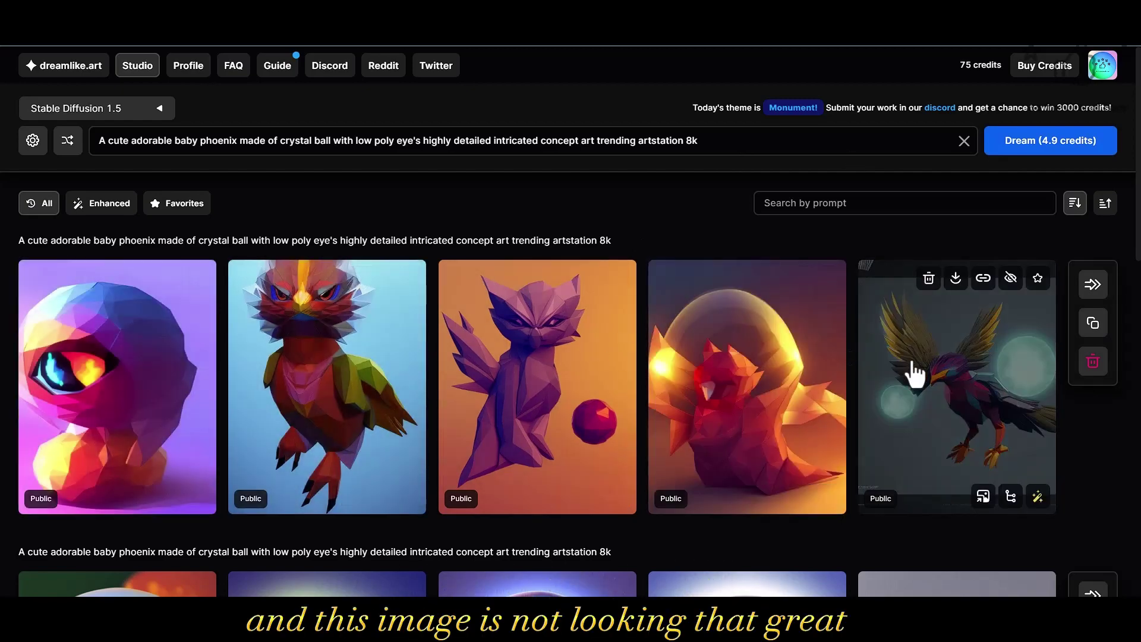
scroll(915, 368, down, 10)
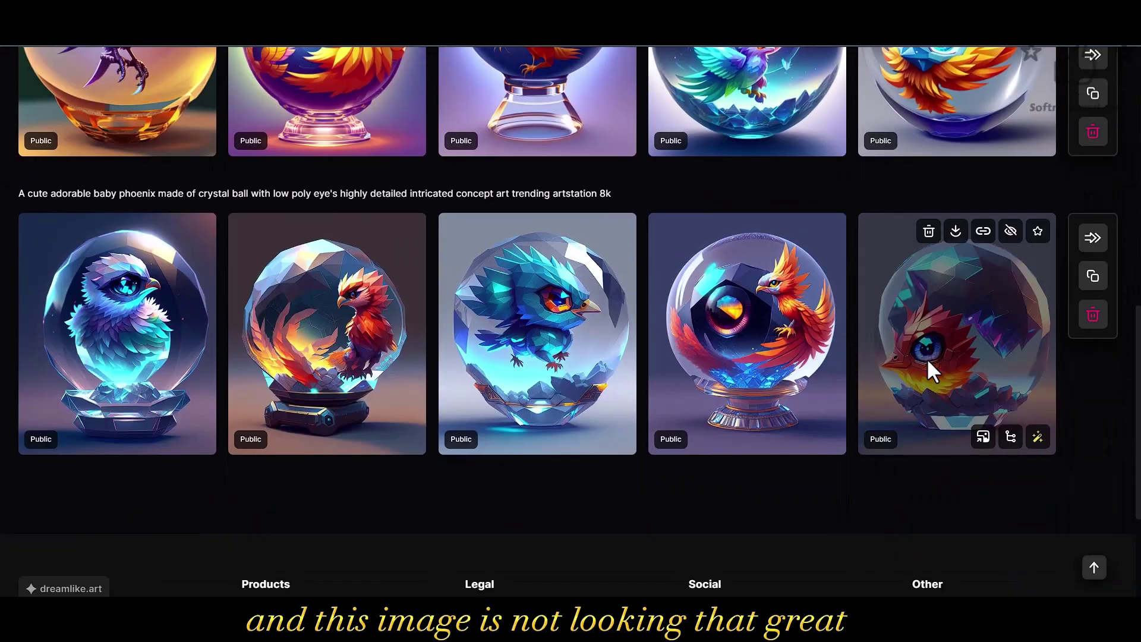
scroll(930, 371, up, 3)
click(970, 268)
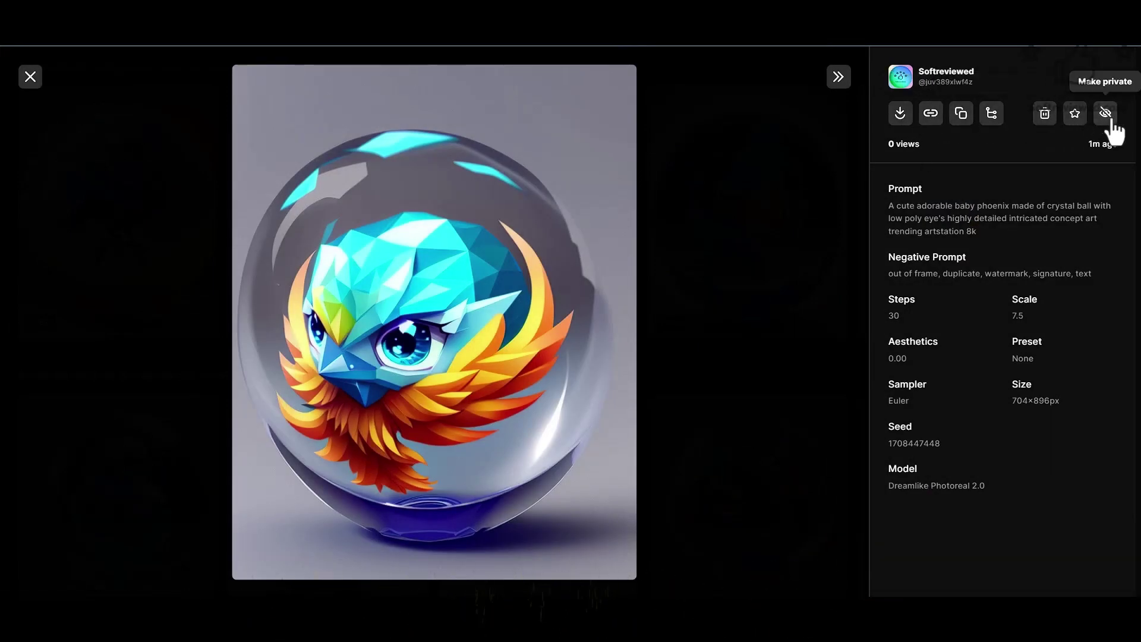
Step: Make Variations from the phoenix image, then go to the account Settings page
click(991, 114)
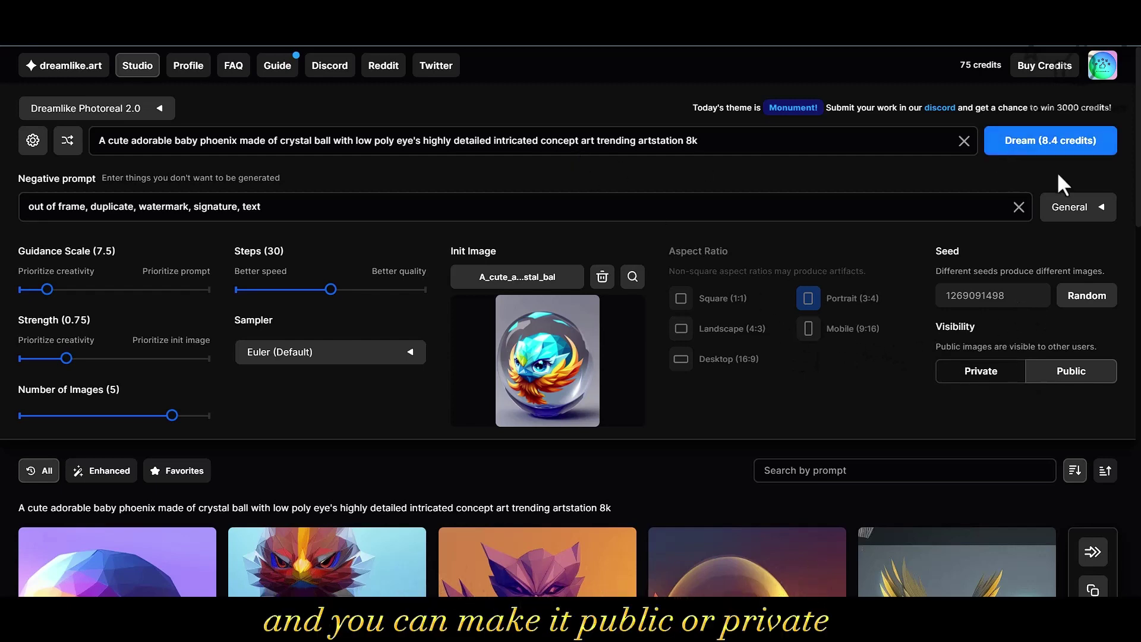
click(1093, 72)
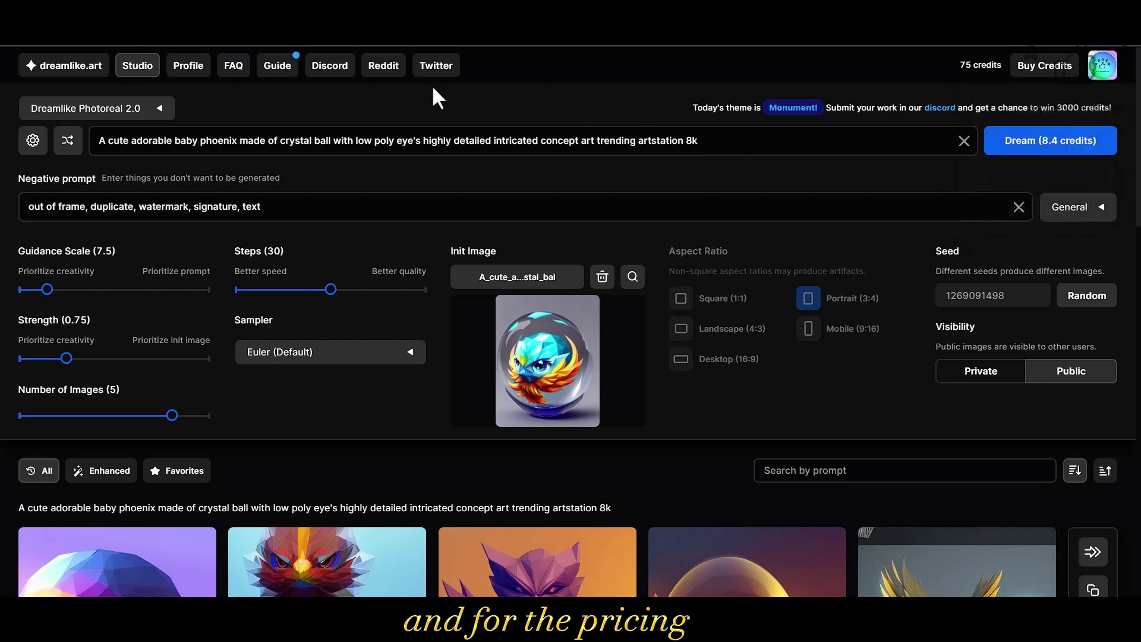
click(198, 72)
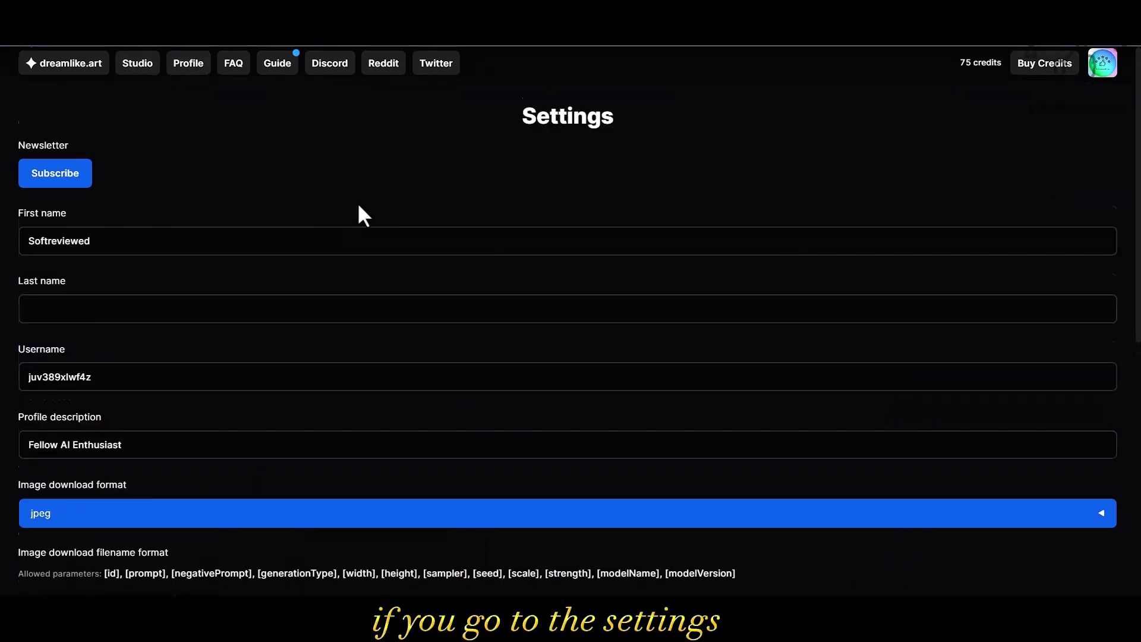
scroll(359, 217, down, 8)
Step: Open Pricing and expand the FAQ answer 'Can I get credits for free?'
click(265, 513)
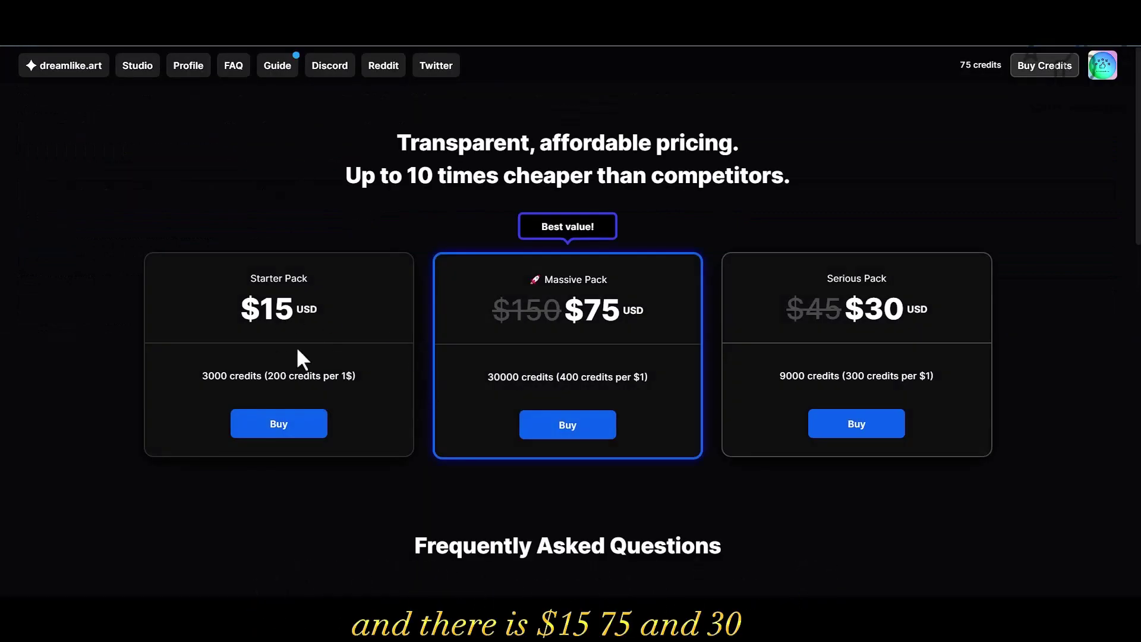
scroll(298, 356, down, 5)
scroll(730, 346, up, 3)
scroll(815, 357, down, 8)
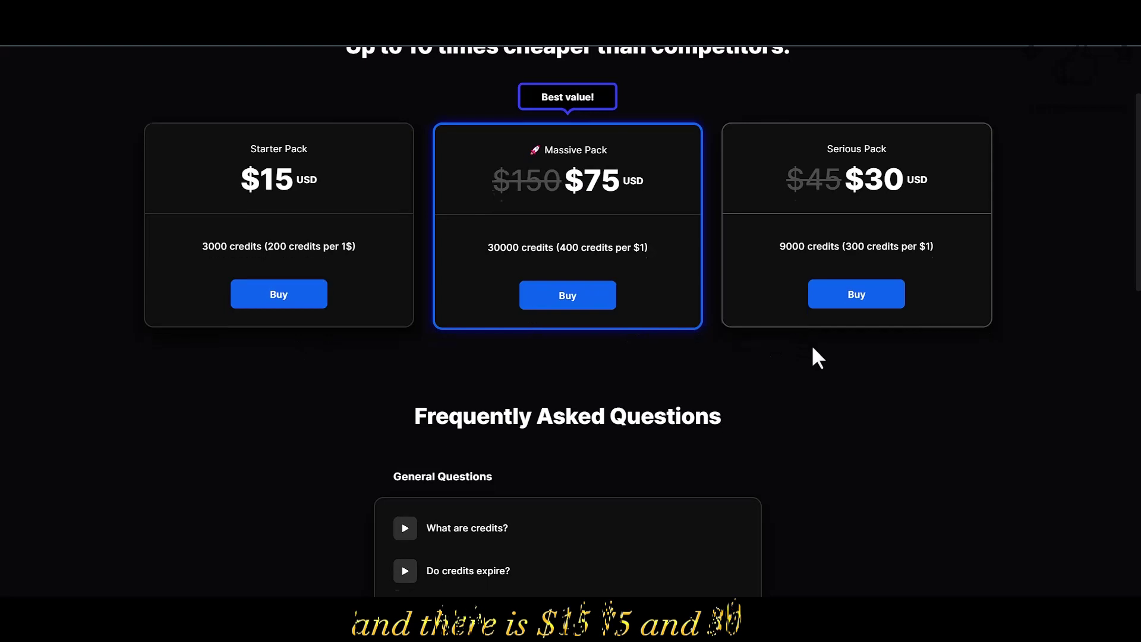
scroll(460, 344, up, 2)
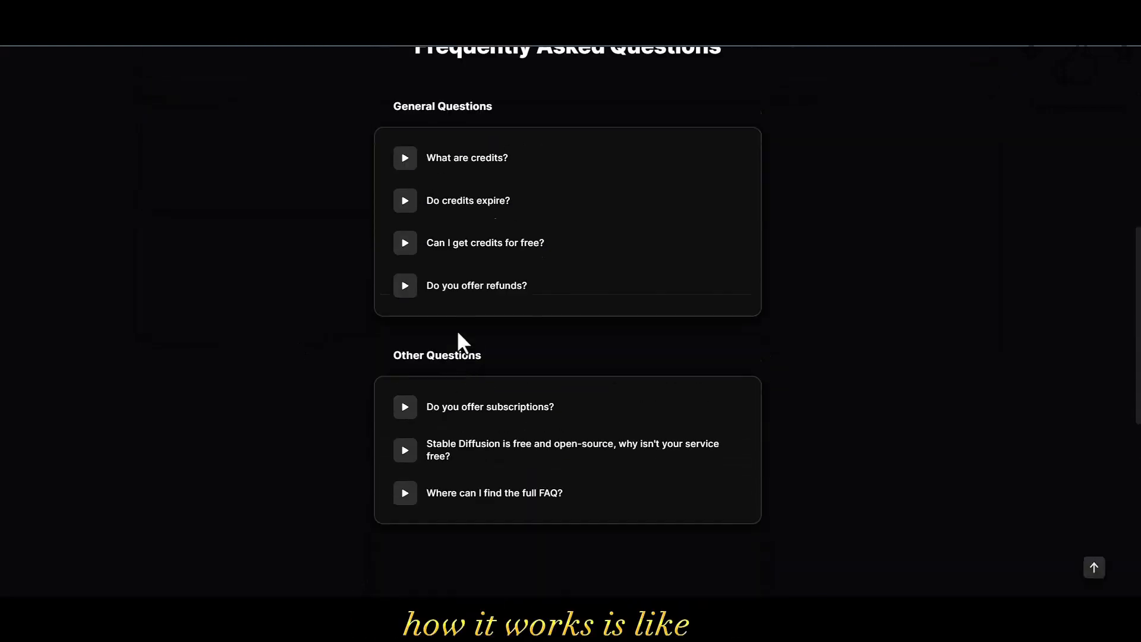
click(405, 257)
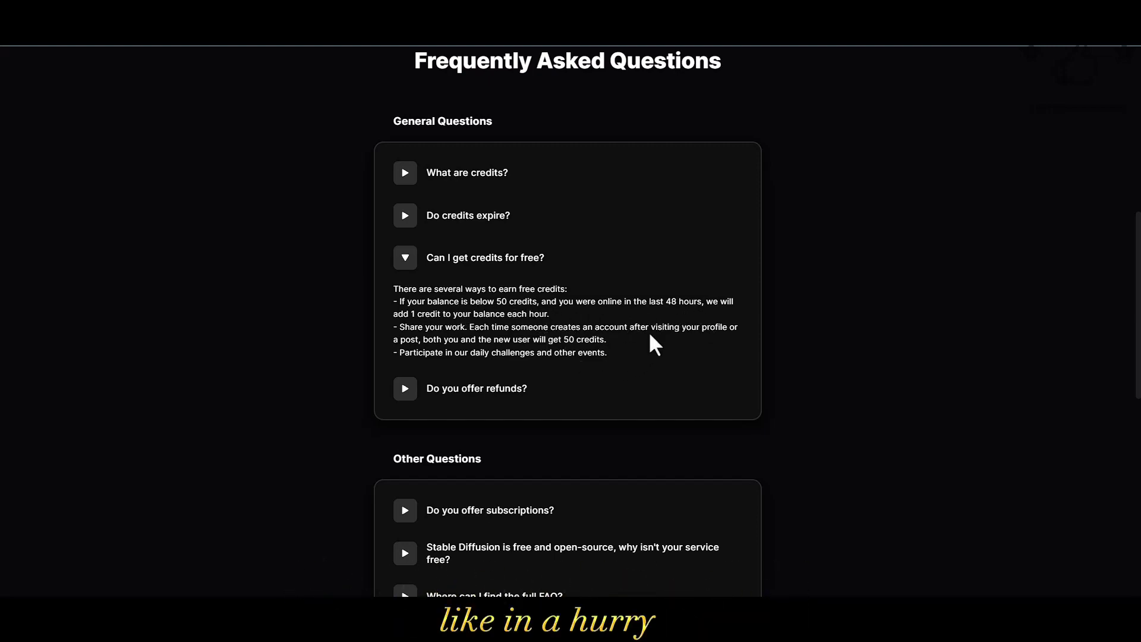
scroll(649, 332, up, 8)
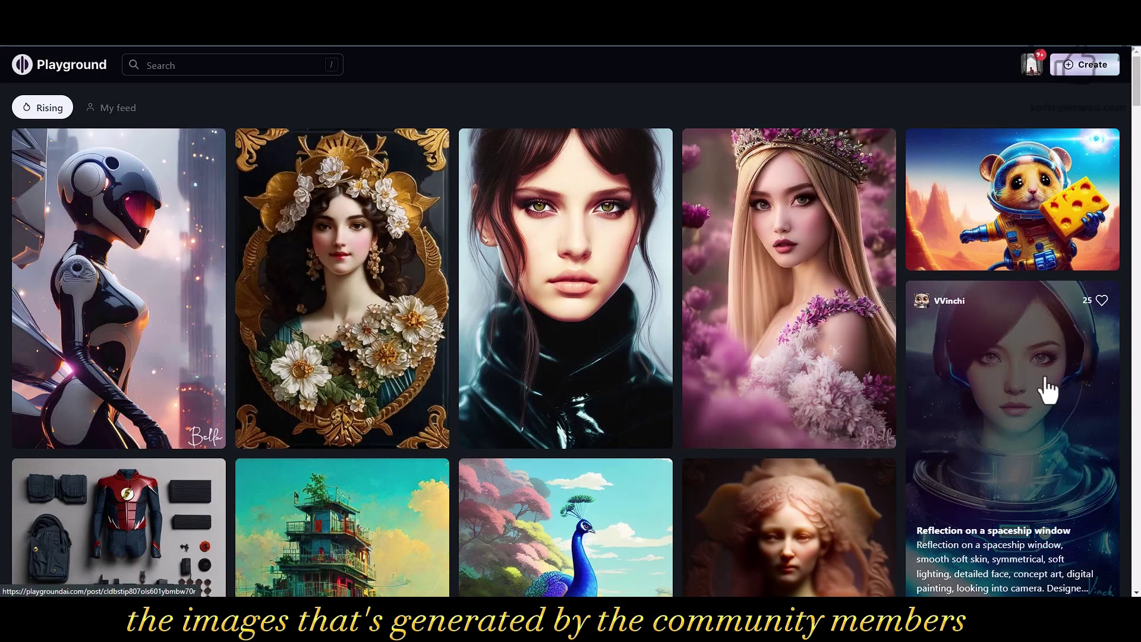
Step: Browse the Rising community feed reading card prompts, then go to the Create page
scroll(1047, 389, down, 5)
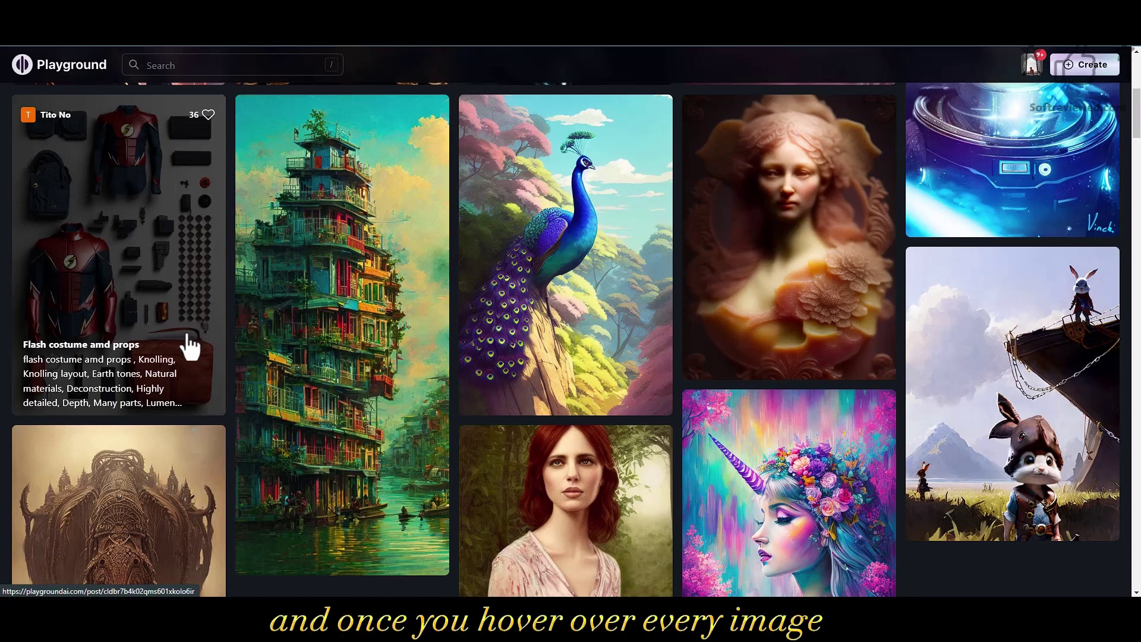
mouse_move(363, 451)
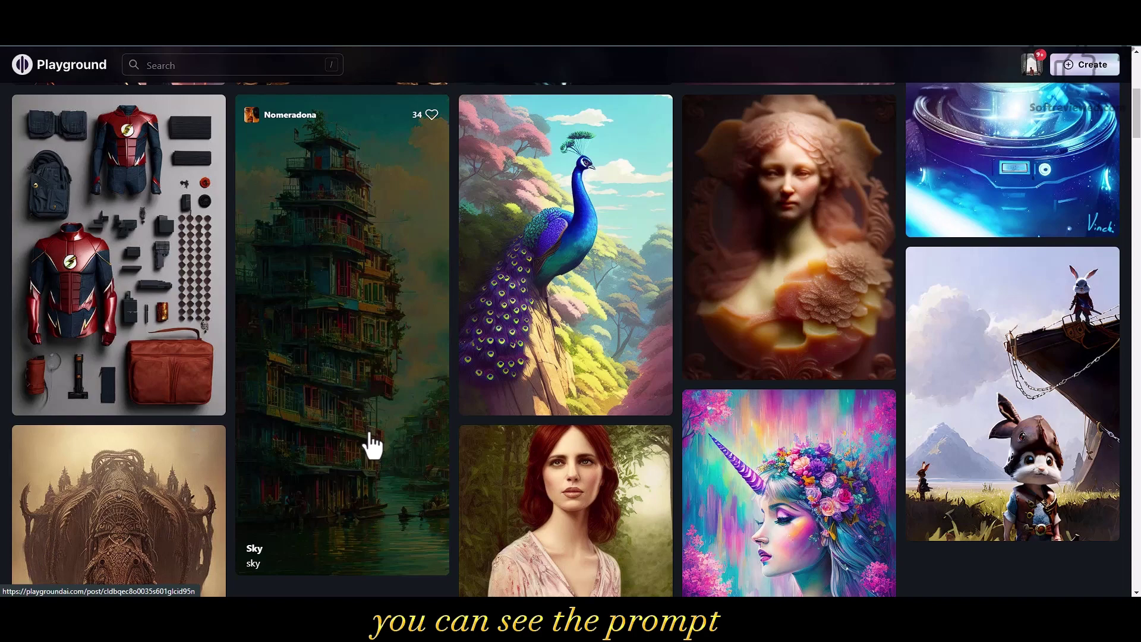
scroll(372, 445, down, 5)
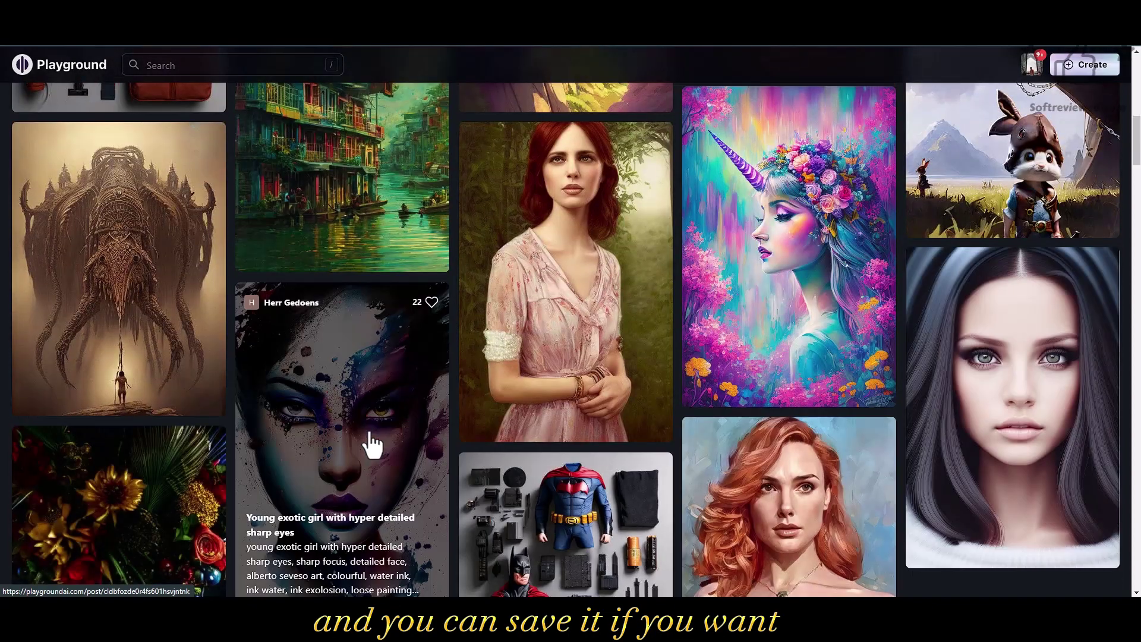
scroll(373, 445, down, 9)
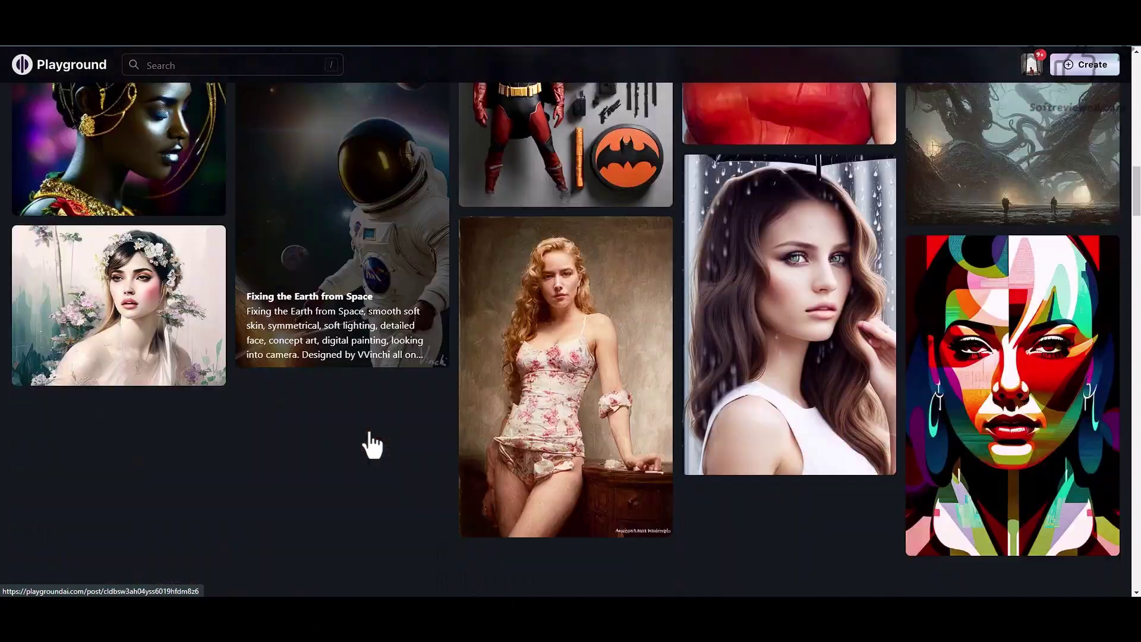
scroll(372, 446, down, 1)
scroll(373, 445, down, 4)
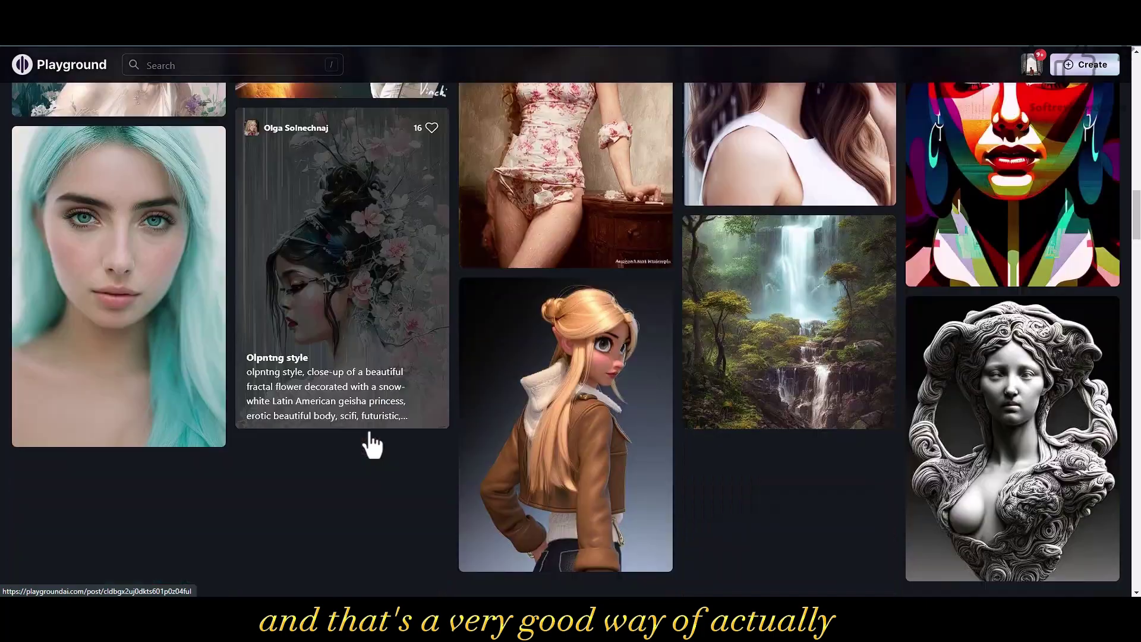
scroll(372, 446, down, 4)
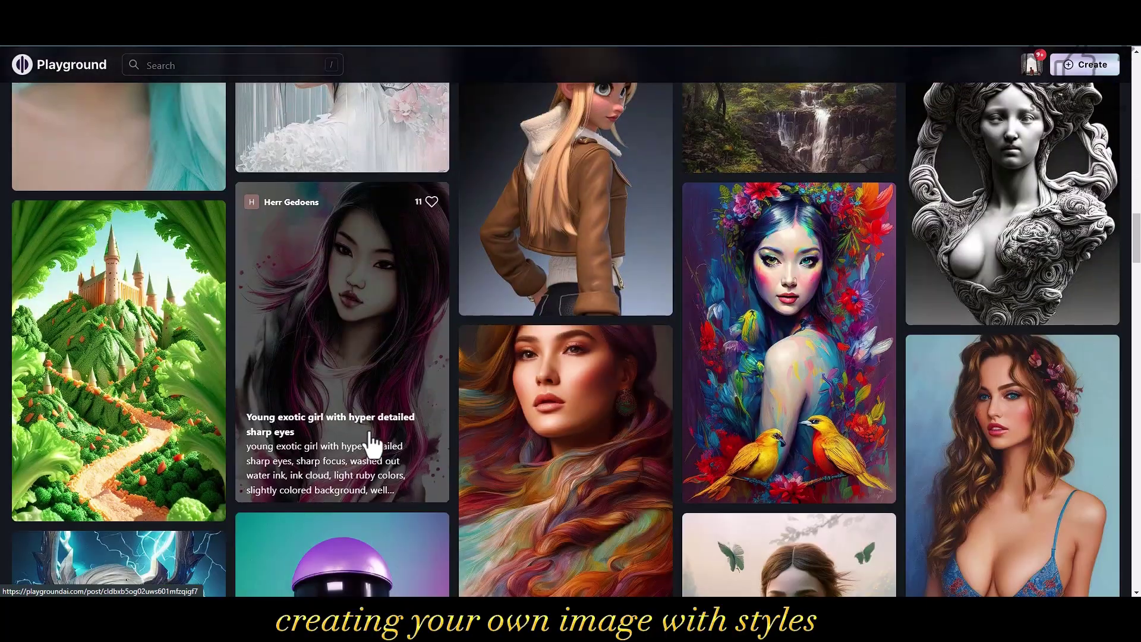
scroll(913, 355, down, 1)
scroll(913, 354, down, 3)
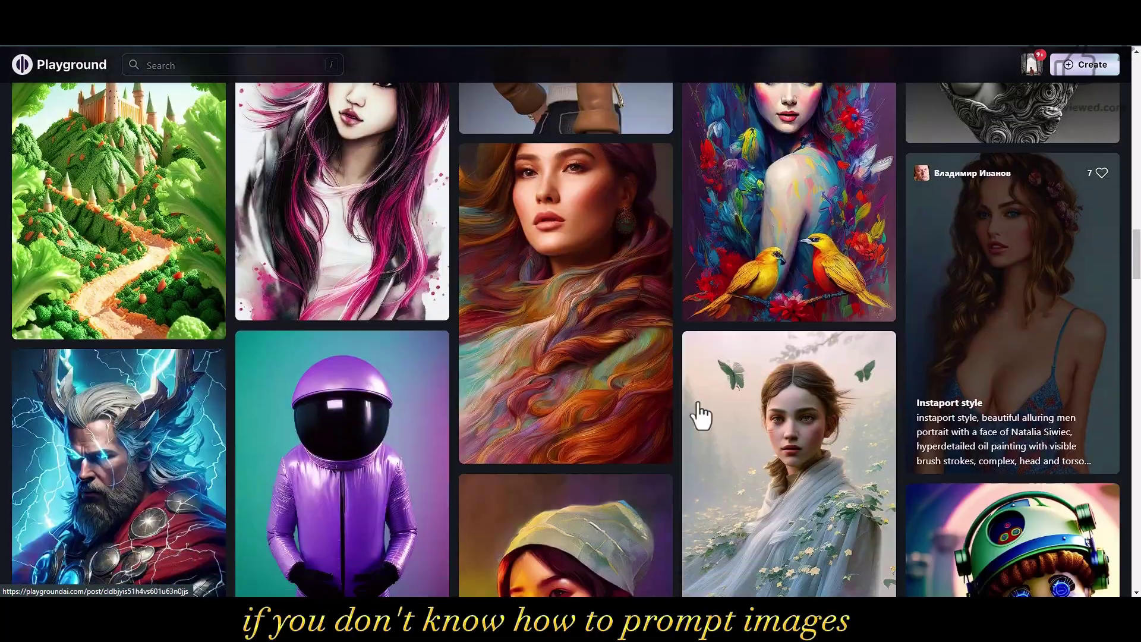
scroll(506, 478, down, 5)
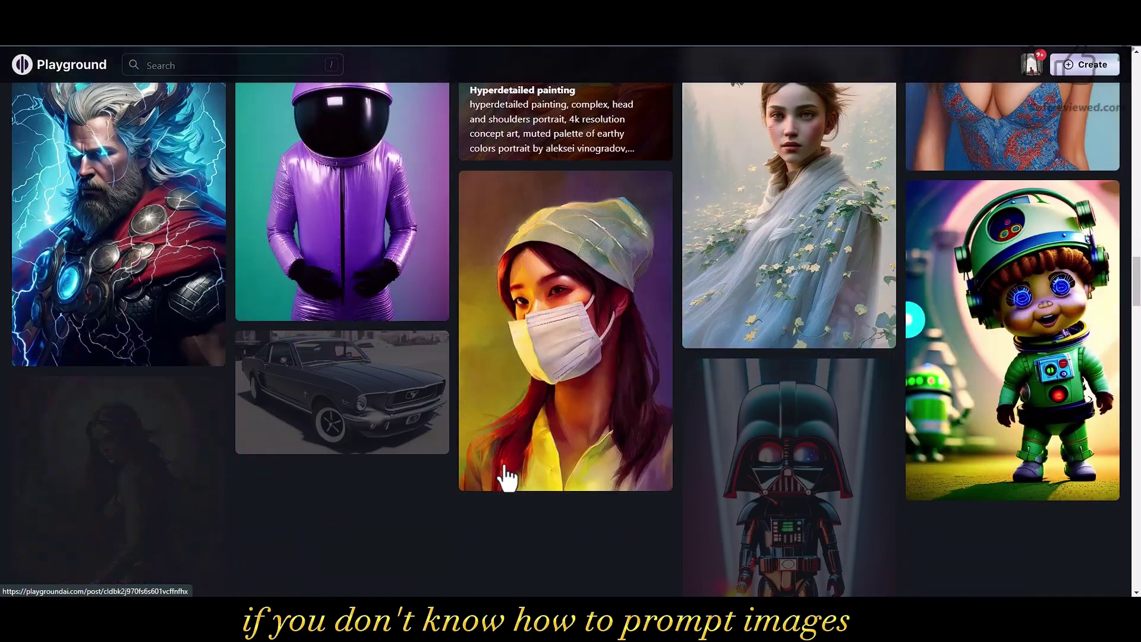
scroll(506, 478, down, 1)
scroll(507, 478, down, 9)
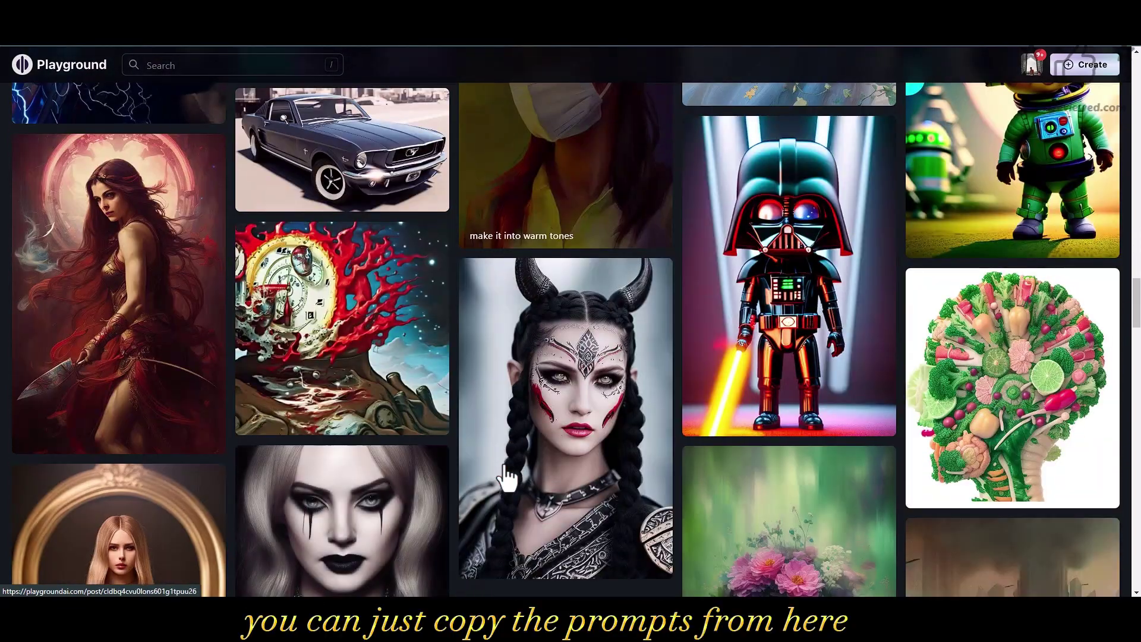
scroll(506, 478, down, 5)
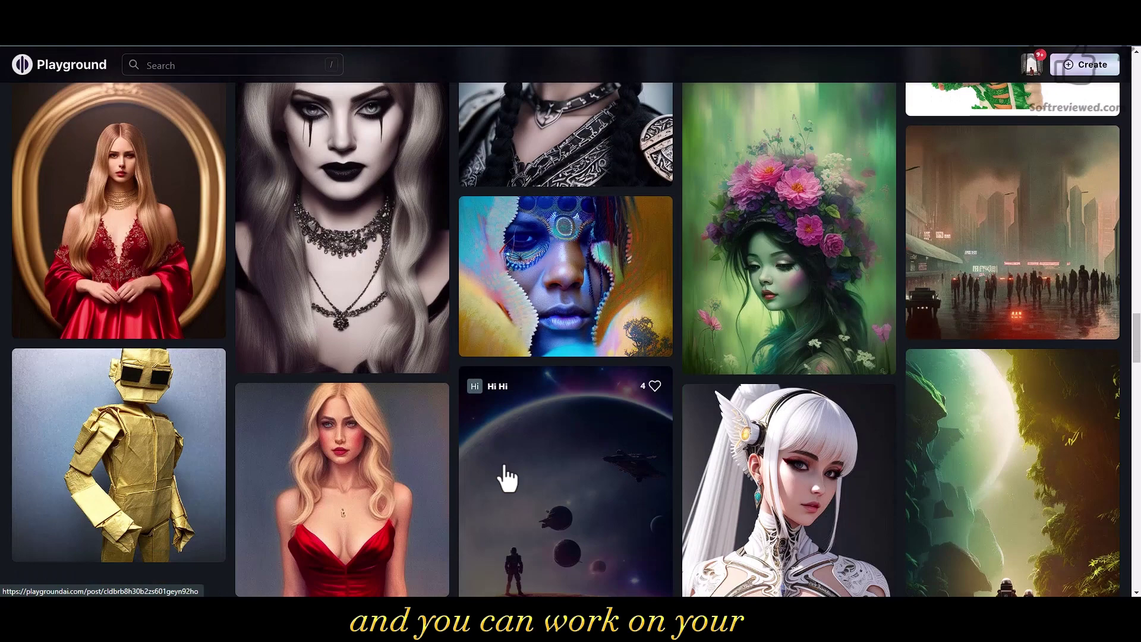
scroll(506, 477, down, 1)
scroll(507, 479, down, 5)
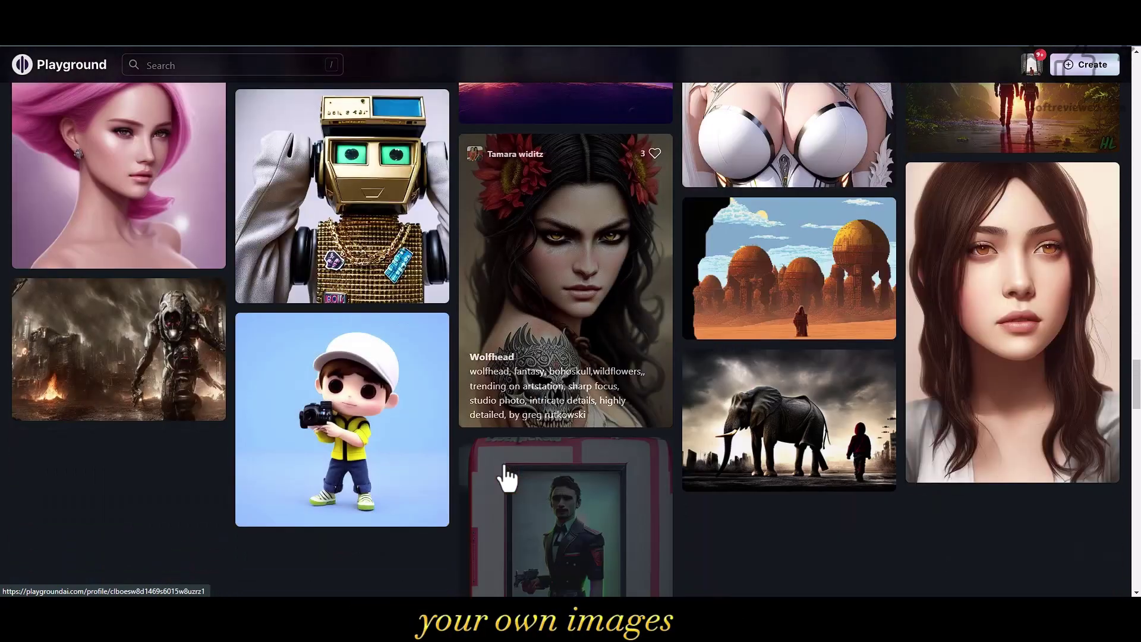
scroll(506, 478, down, 4)
scroll(506, 475, down, 6)
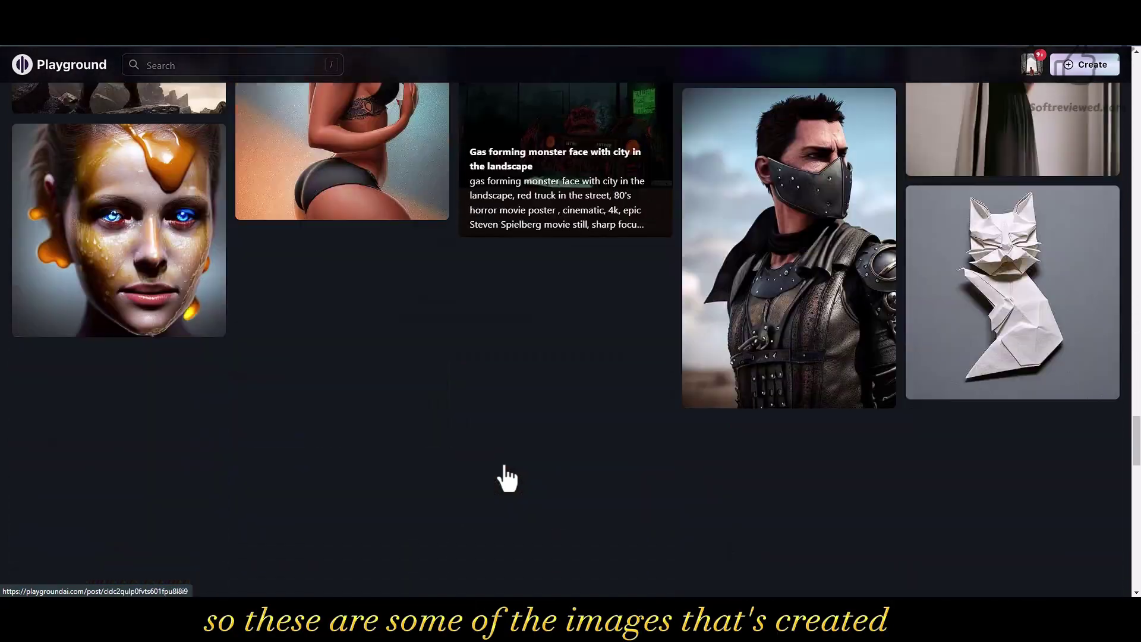
scroll(507, 475, down, 5)
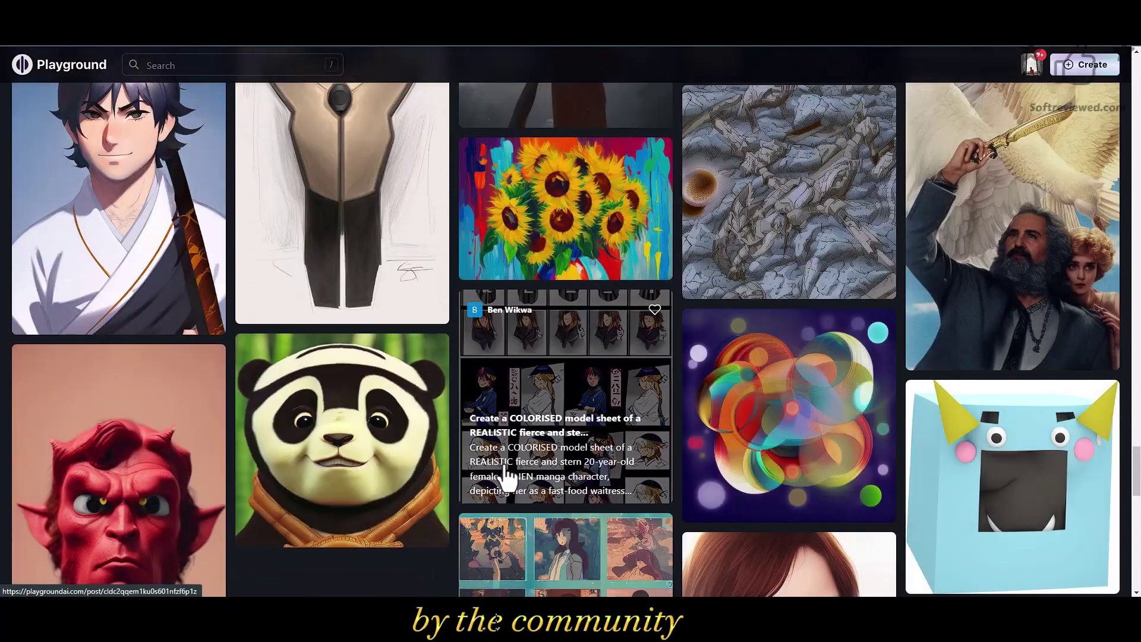
scroll(507, 475, up, 10)
click(1083, 64)
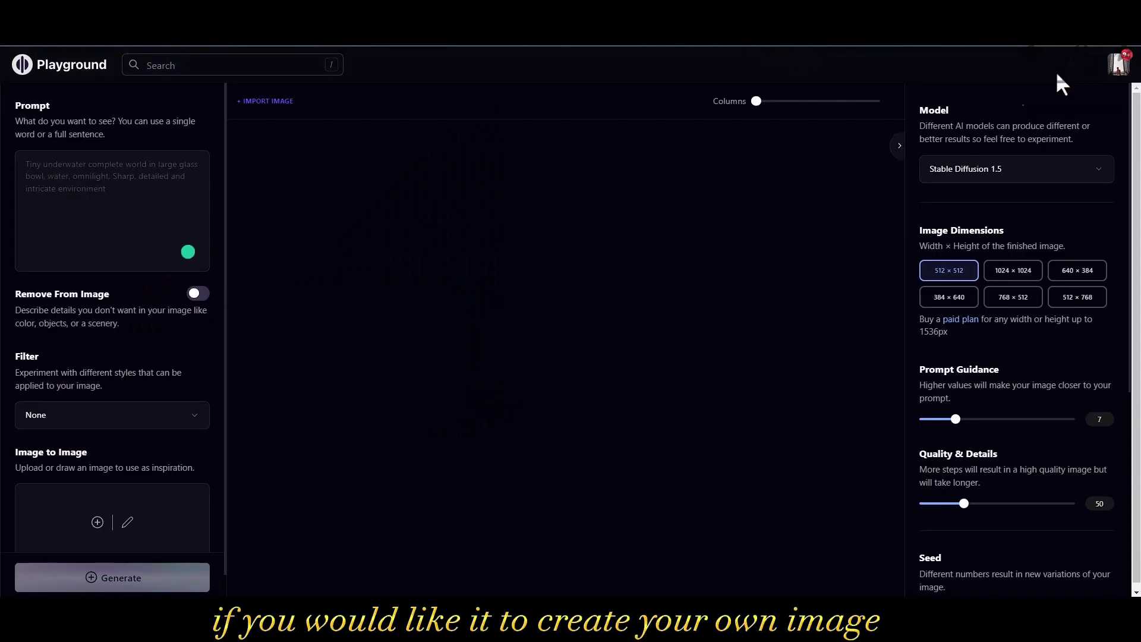
Step: Paste the baby phoenix crystal ball prompt into the prompt box and try DALL-E 2
right_click(54, 177)
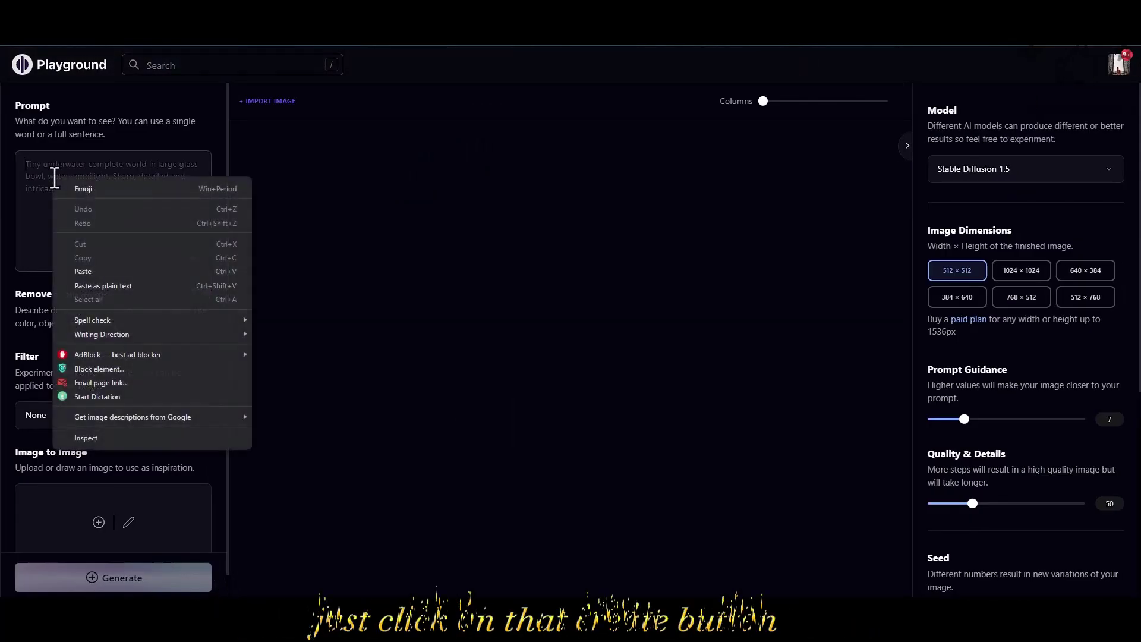
click(84, 260)
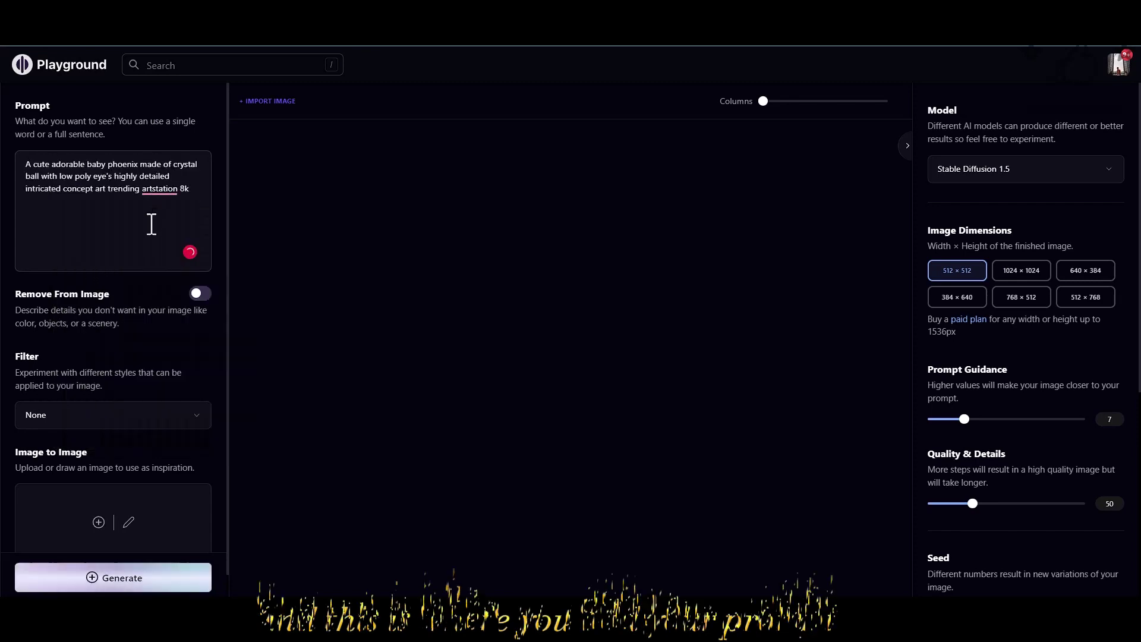
click(970, 170)
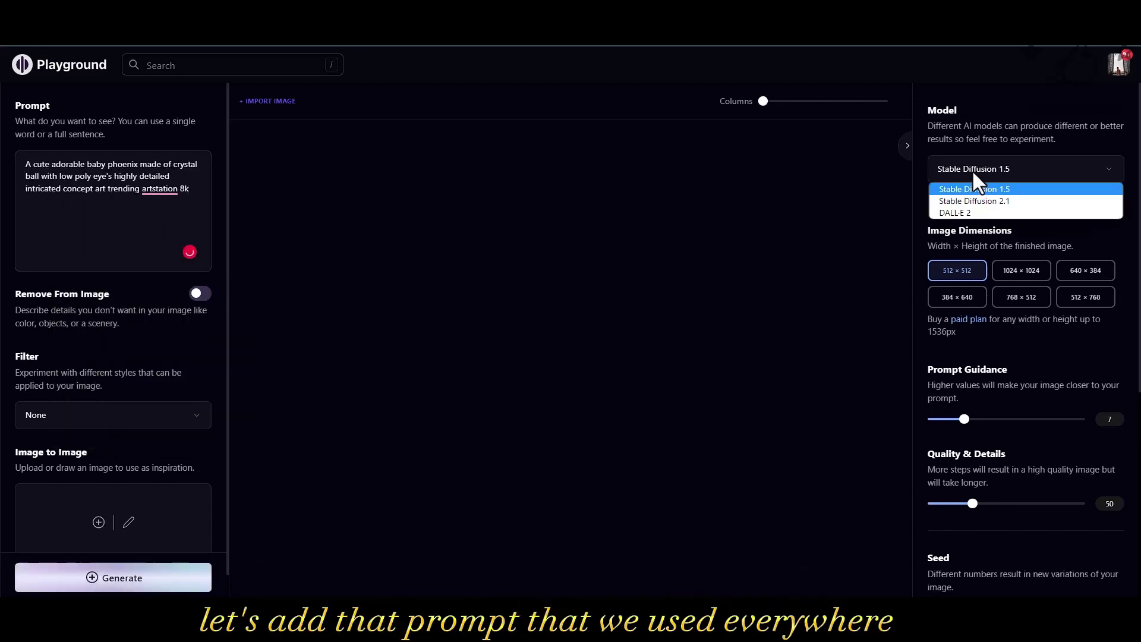
click(974, 209)
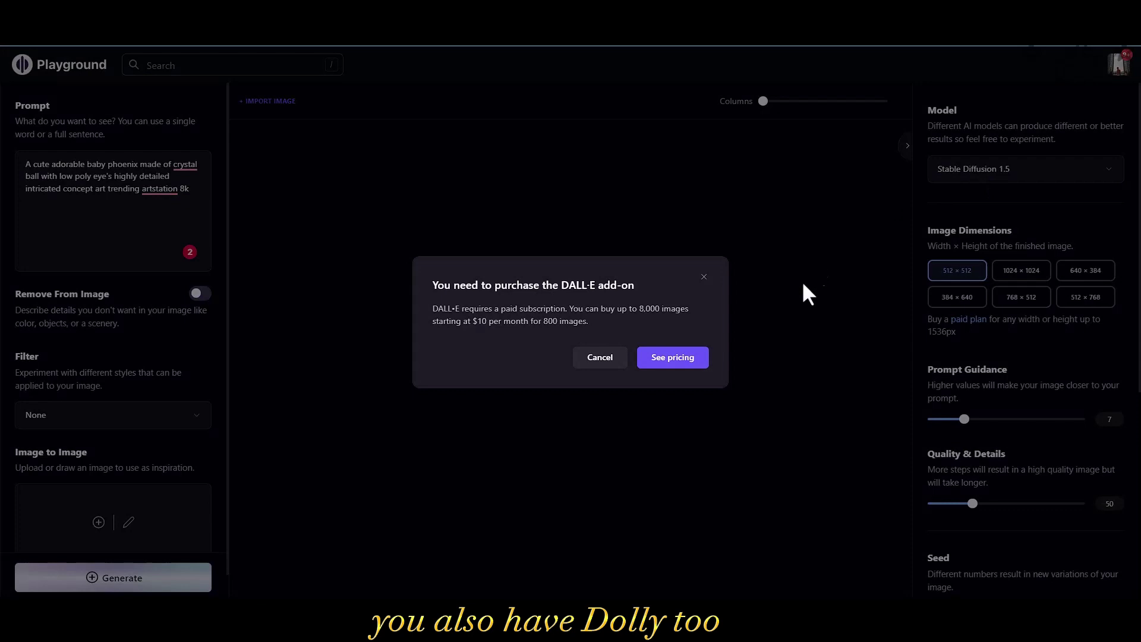
click(703, 276)
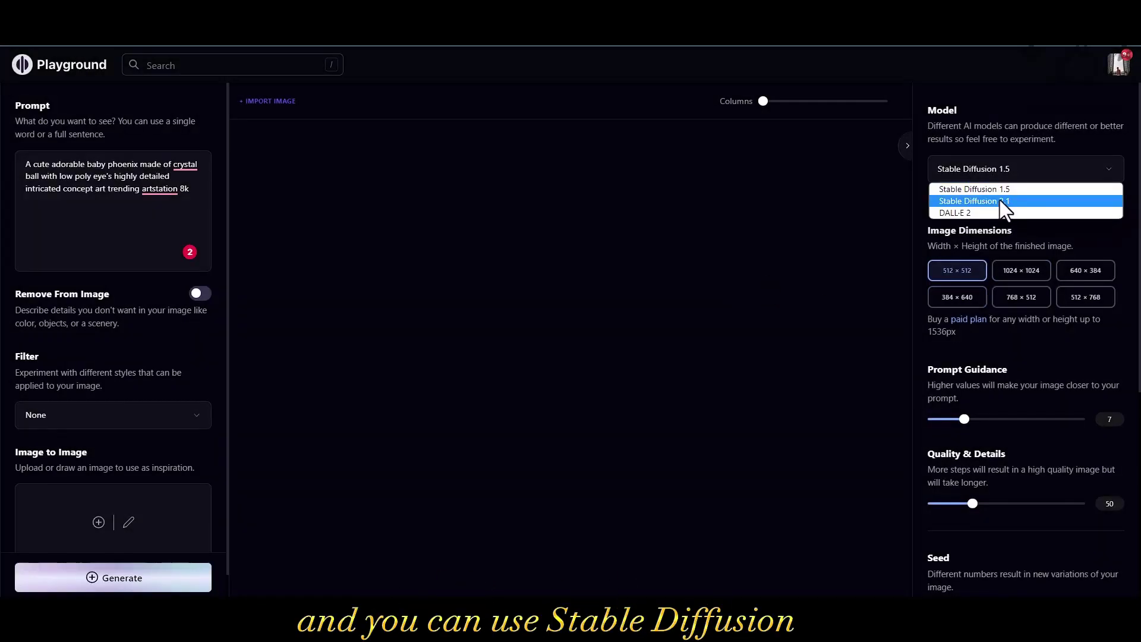
Step: Switch the model to Stable Diffusion 1.5 with 512 × 512 image dimensions
click(1001, 200)
click(996, 170)
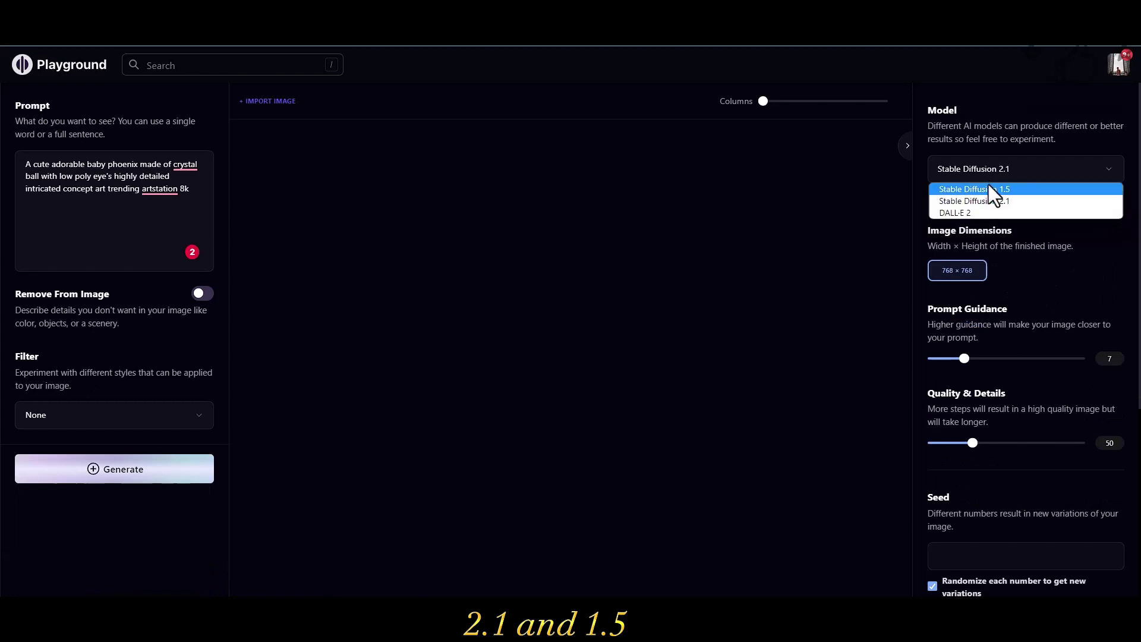
click(989, 189)
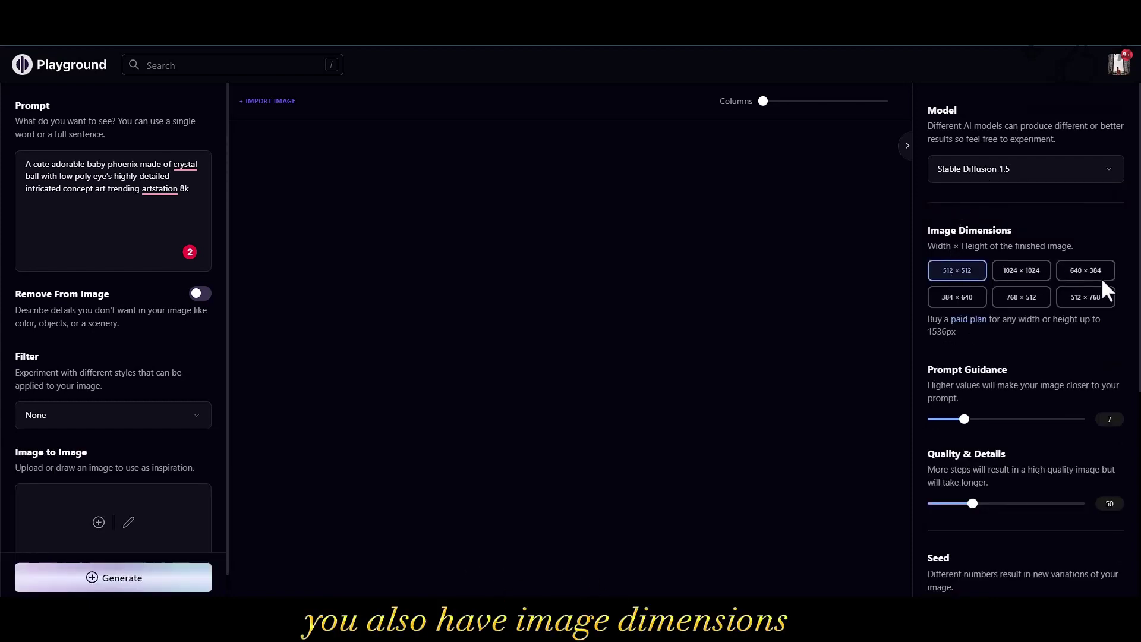
click(1016, 272)
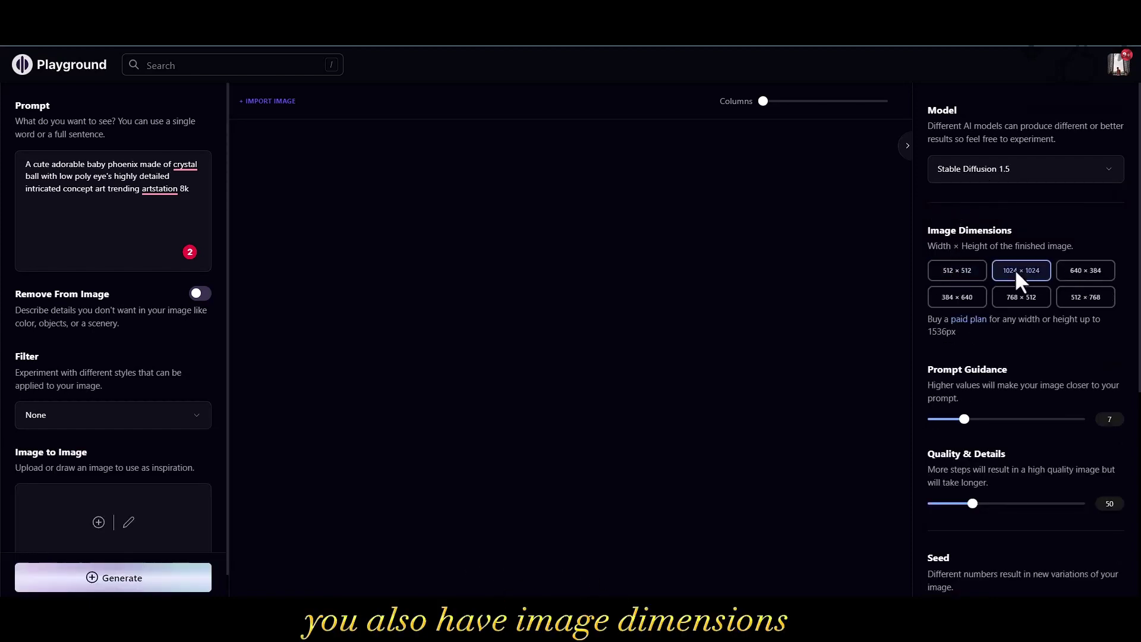
click(966, 273)
scroll(1047, 308, down, 3)
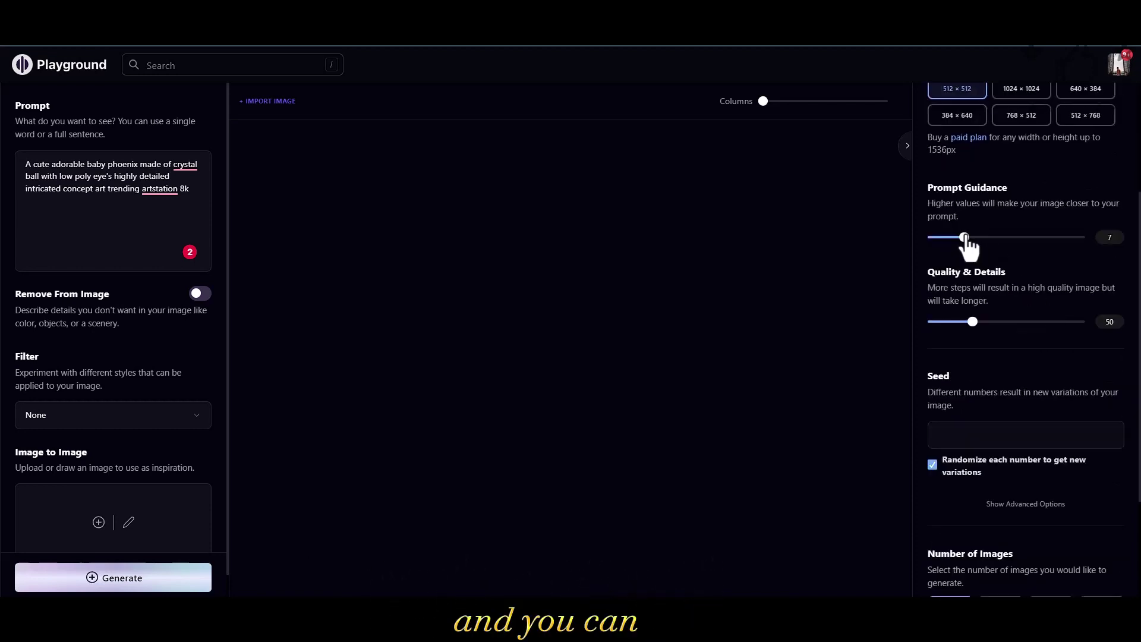
scroll(1030, 301, down, 2)
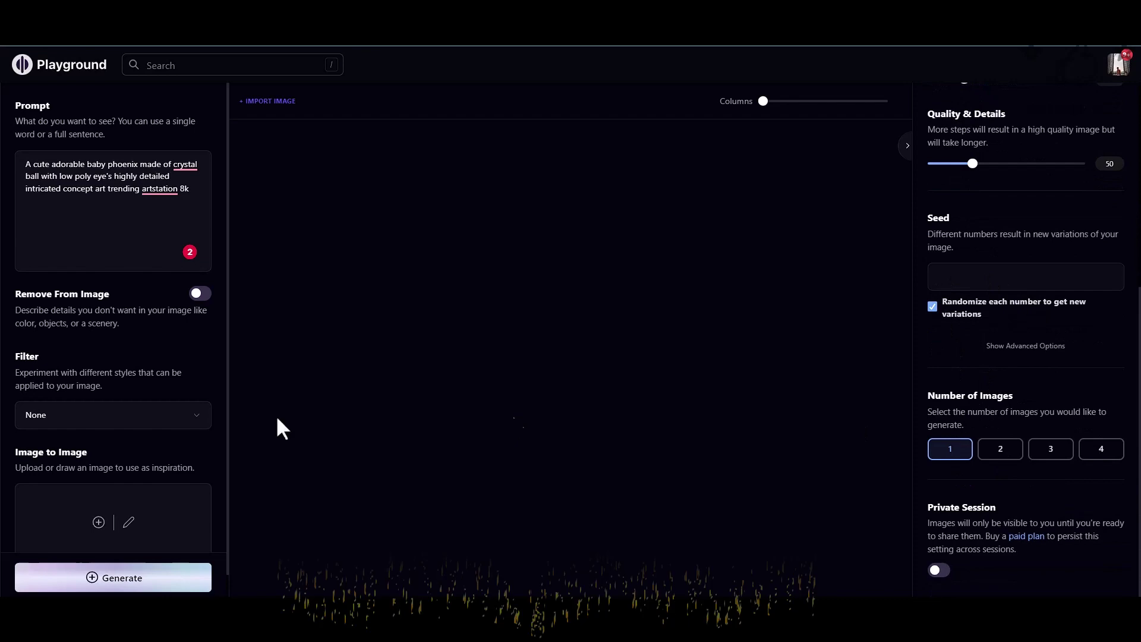
Step: Generate two low-poly phoenix images from the prompt with the filter left at None
click(101, 423)
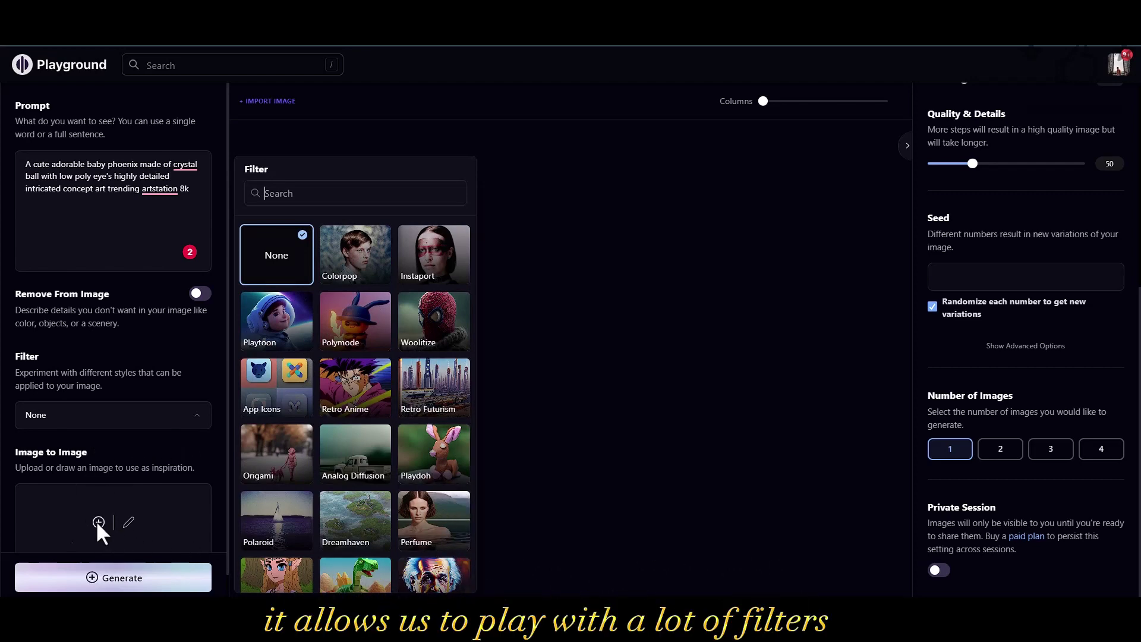
click(144, 444)
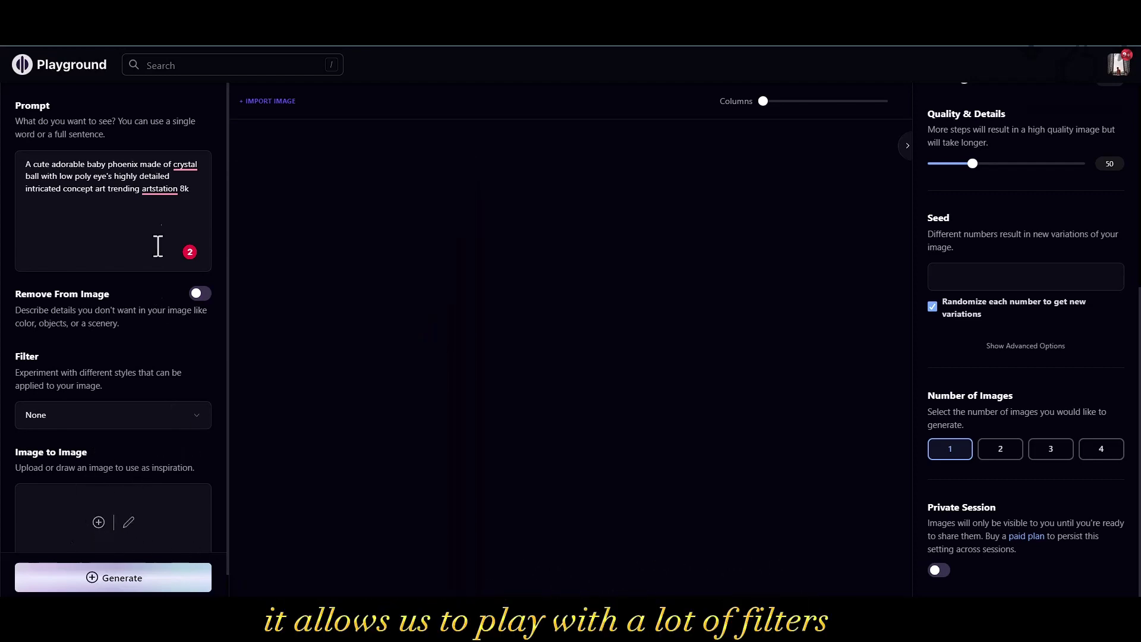
click(136, 587)
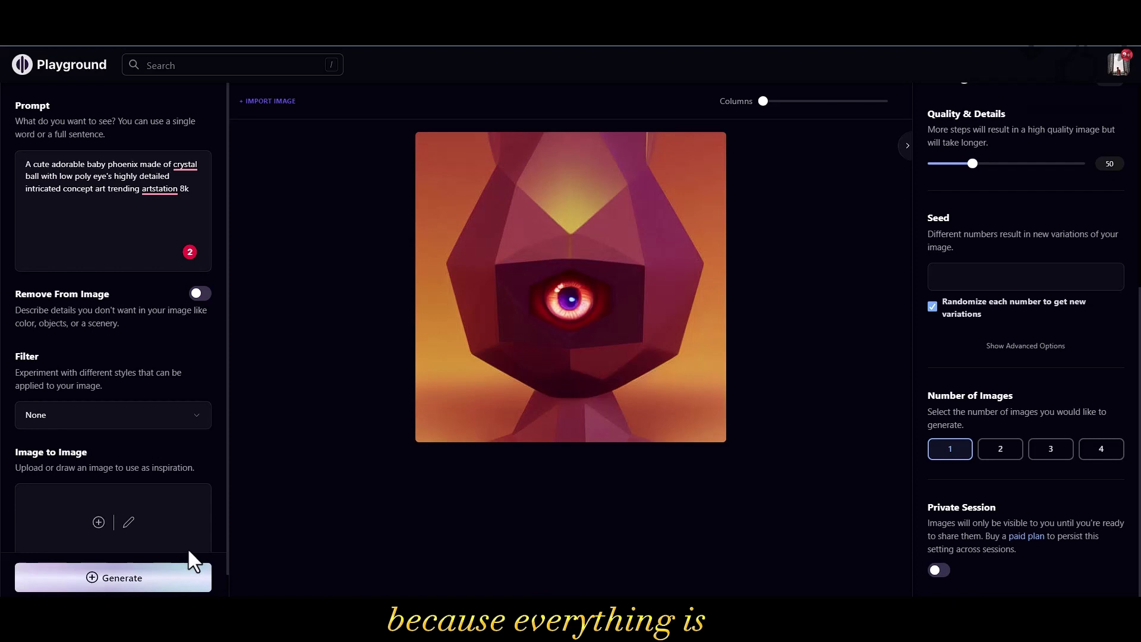
click(123, 580)
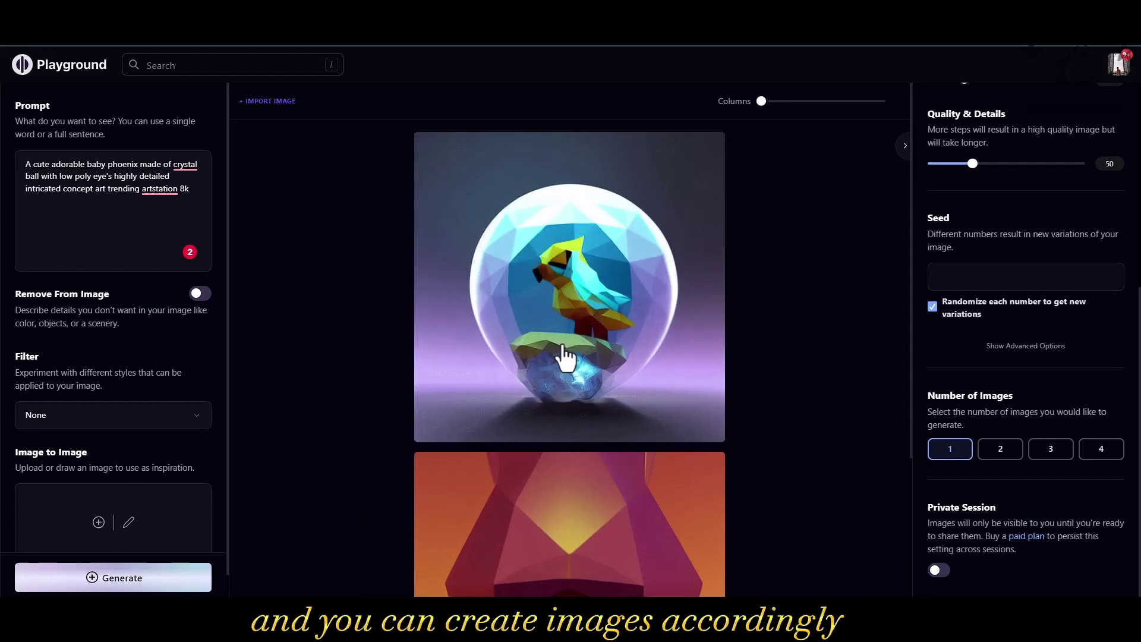
click(123, 423)
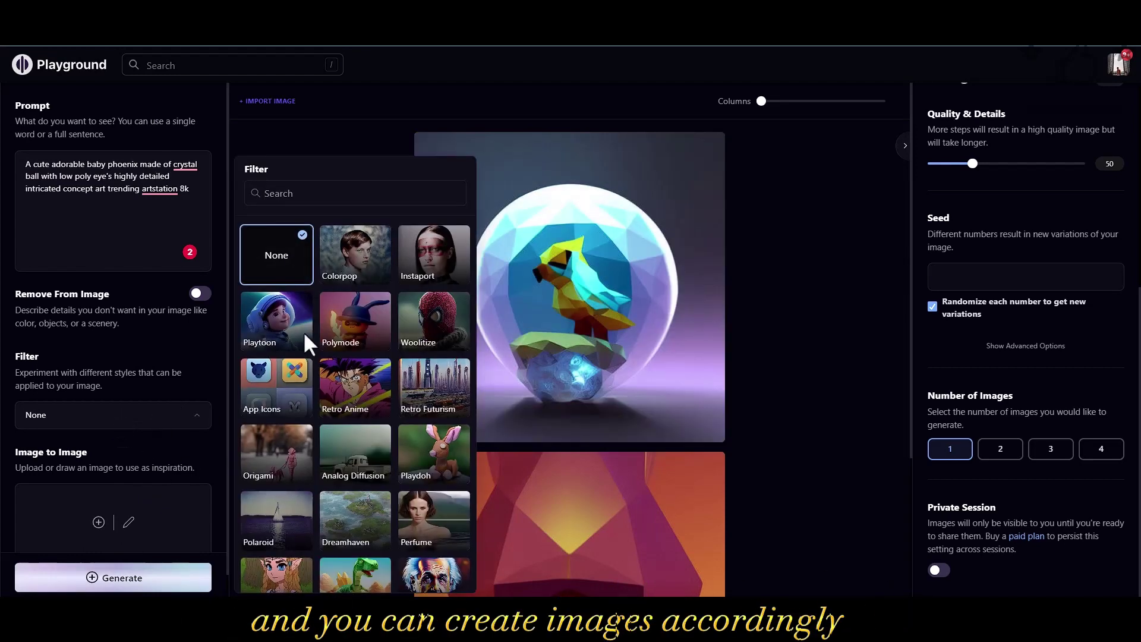
Step: Generate with the Woolitize filter, retrying after the overload error, and set Columns to 2
click(344, 284)
click(145, 580)
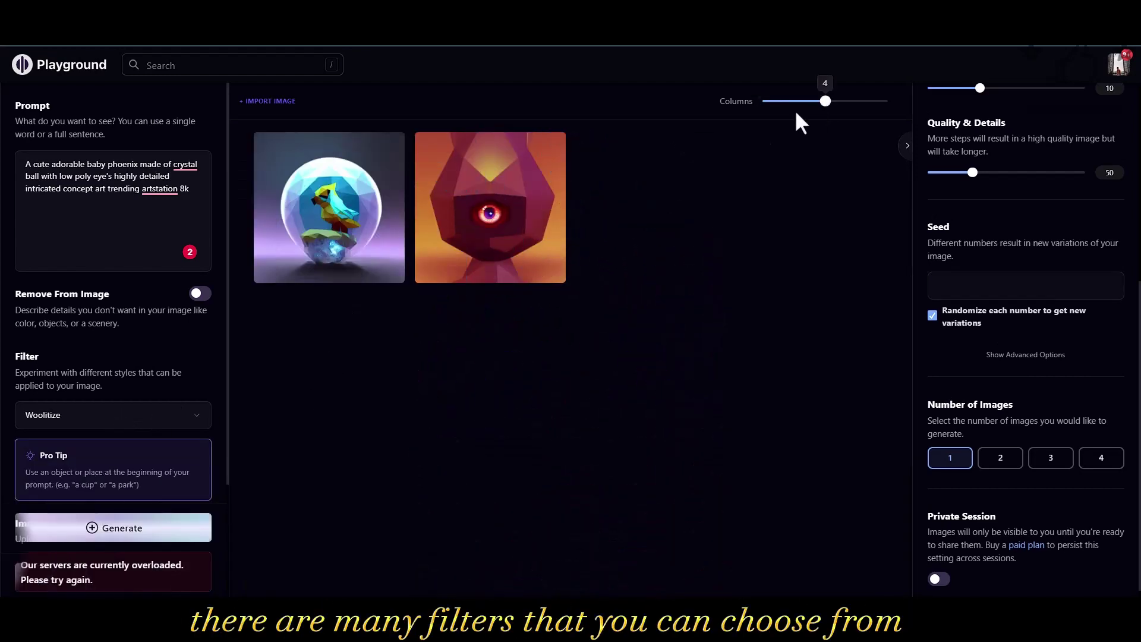
click(153, 526)
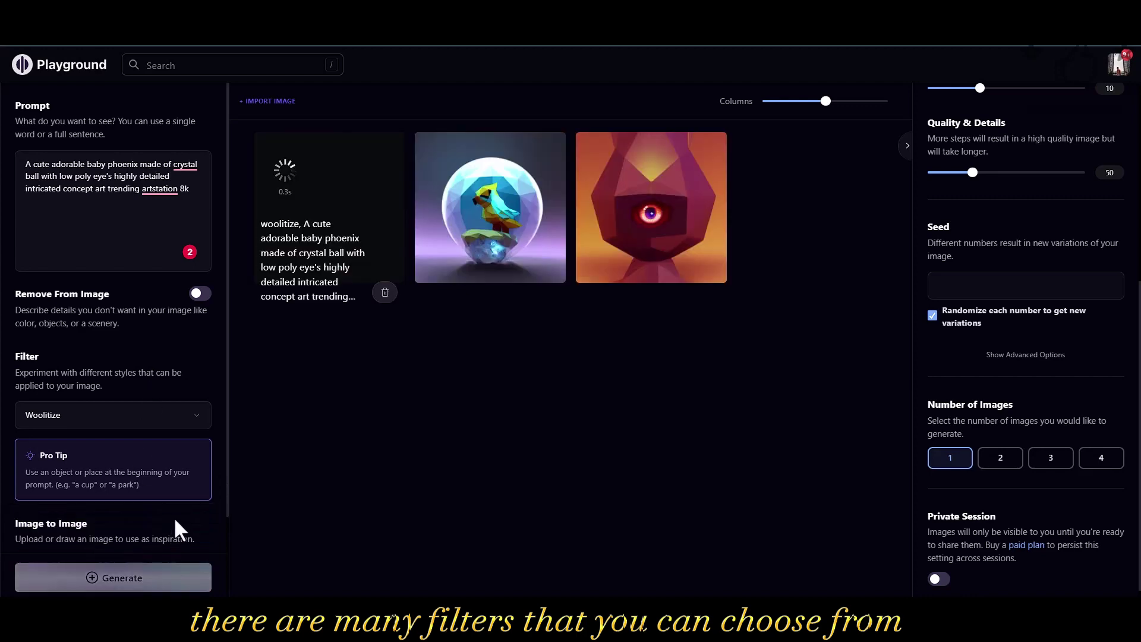
scroll(170, 505, down, 2)
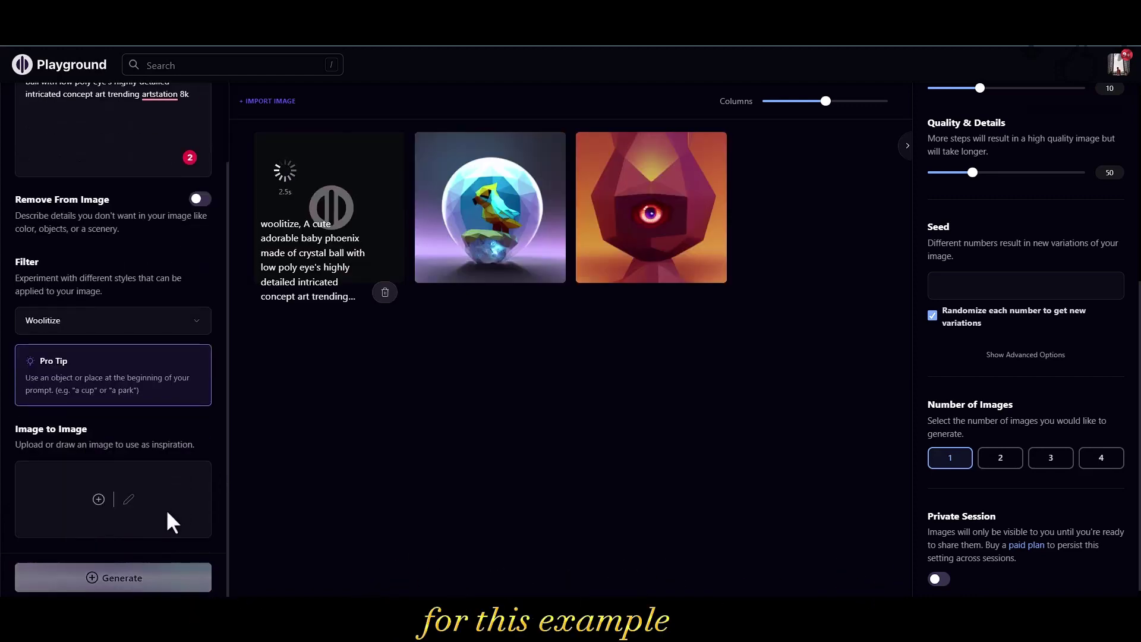
scroll(164, 505, up, 2)
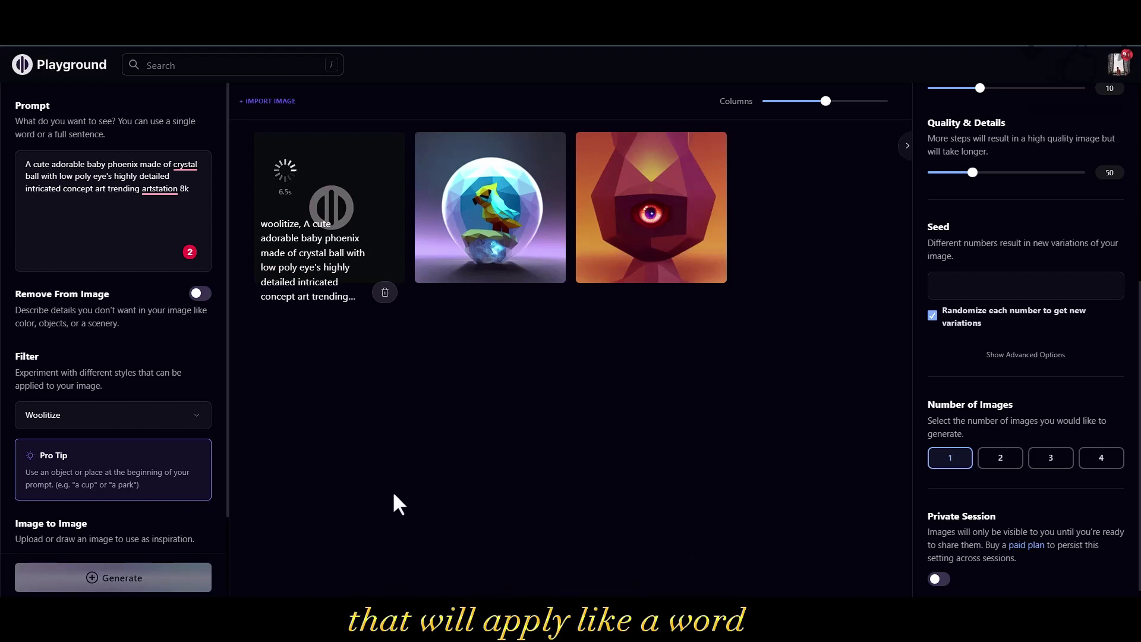
mouse_move(529, 211)
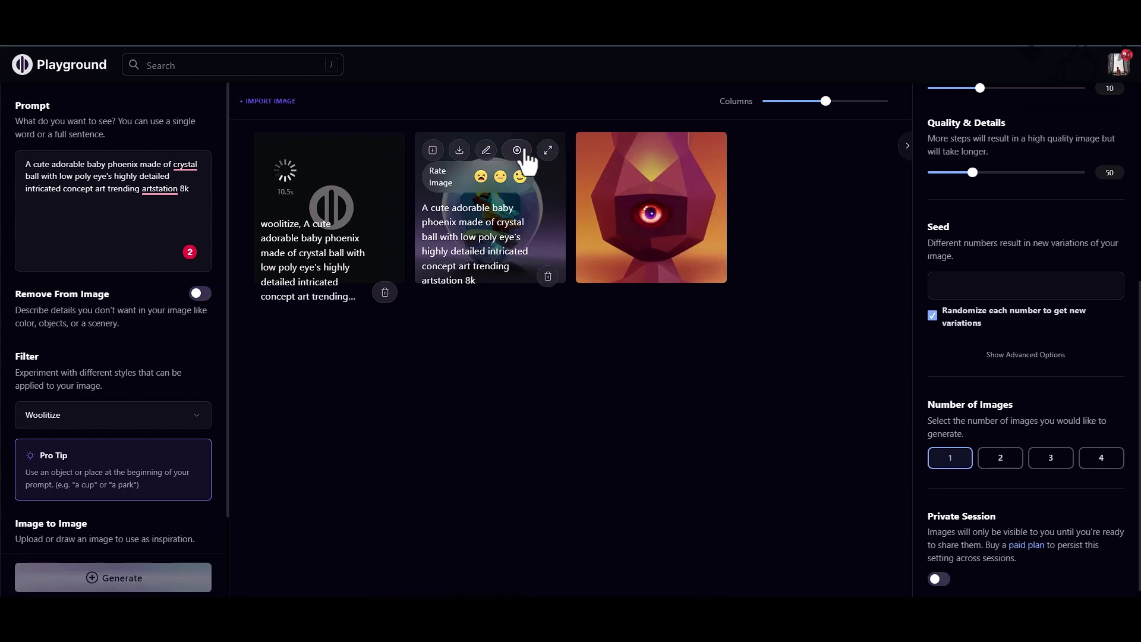
drag(825, 101, 793, 107)
Step: Open the crystal-ball phoenix image via Actions > Edit, then cancel out unchanged
mouse_move(822, 148)
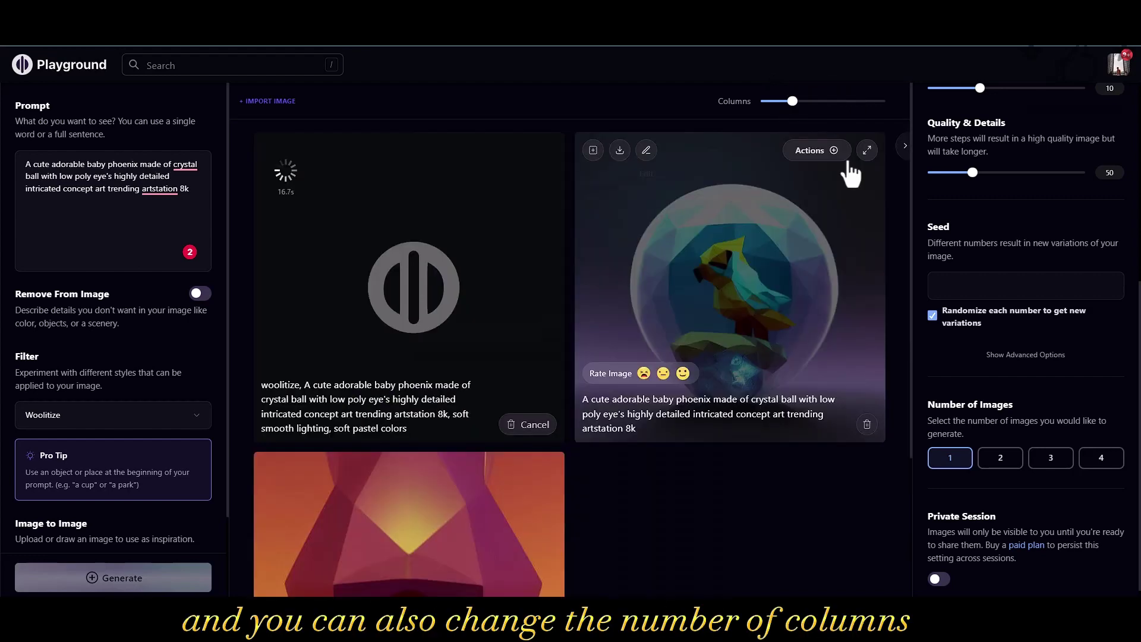
click(830, 156)
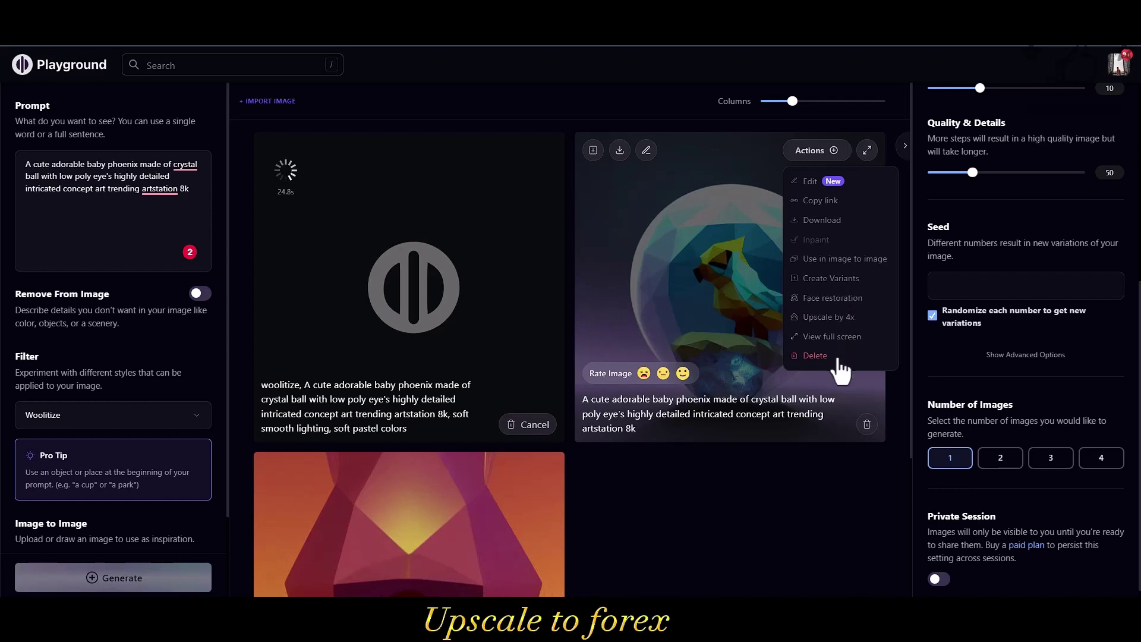
click(810, 181)
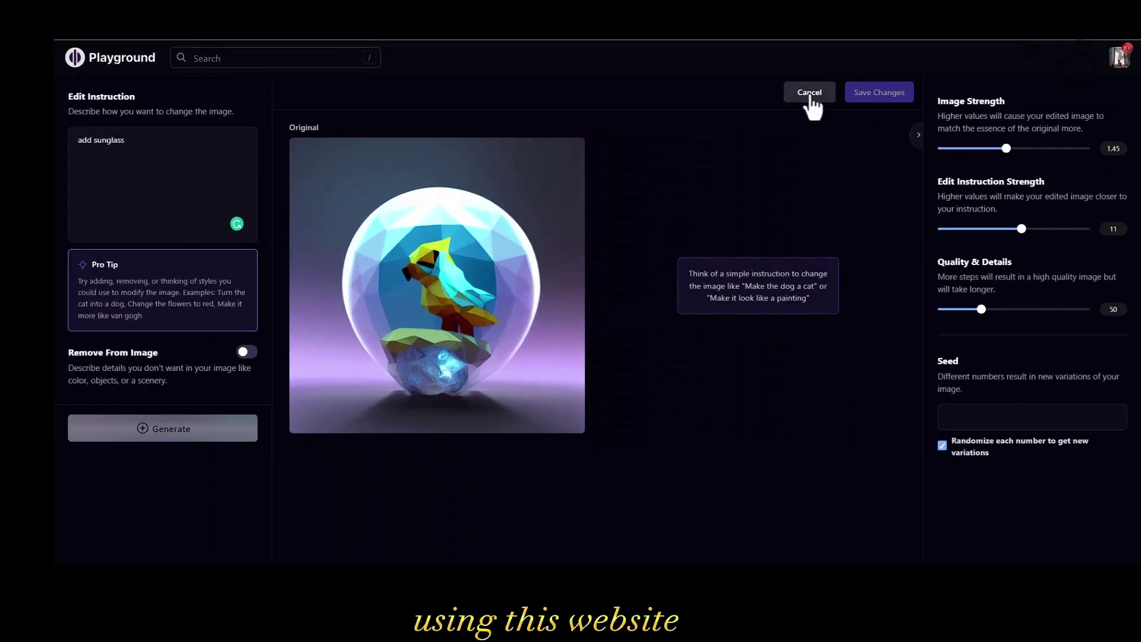
click(811, 95)
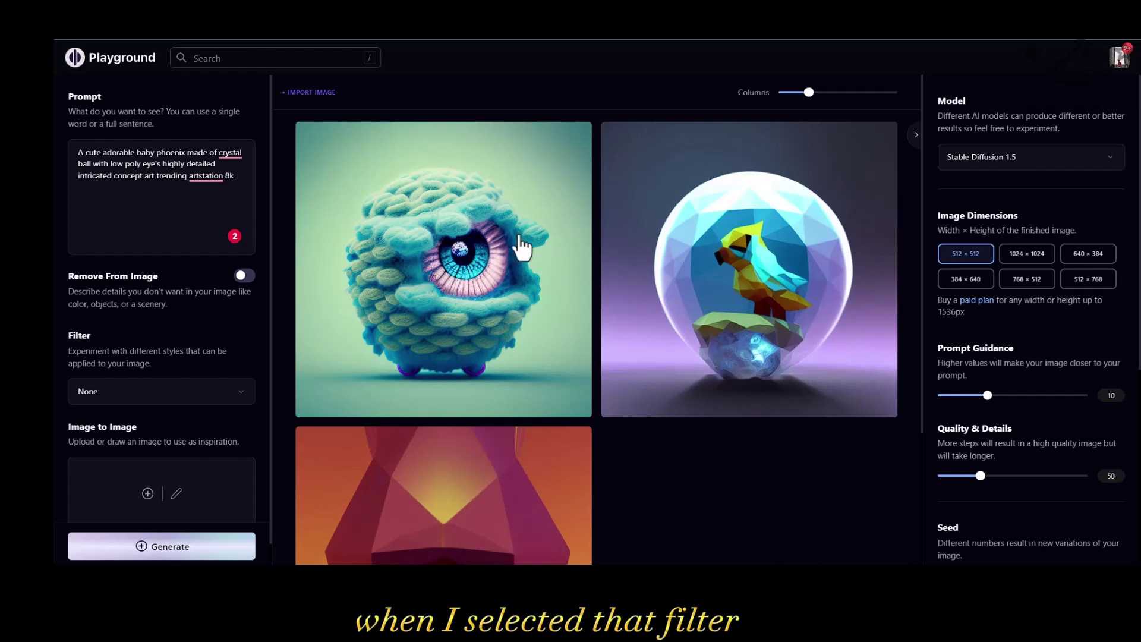
Step: Browse the style filter gallery for the phoenix prompt
mouse_move(517, 247)
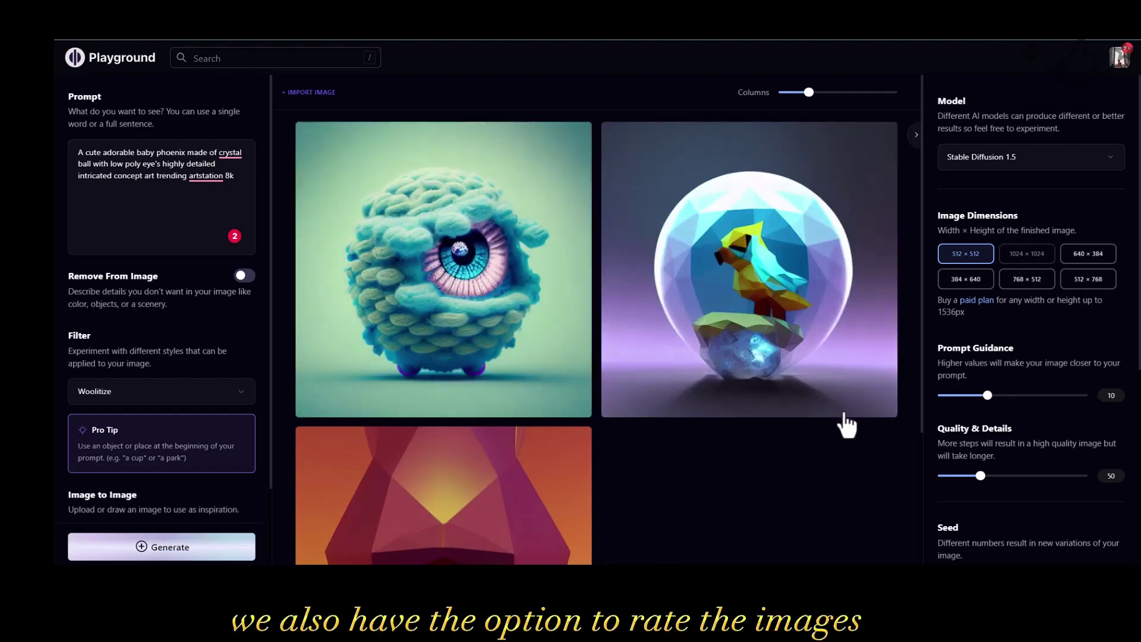
scroll(842, 431, down, 3)
scroll(840, 425, up, 3)
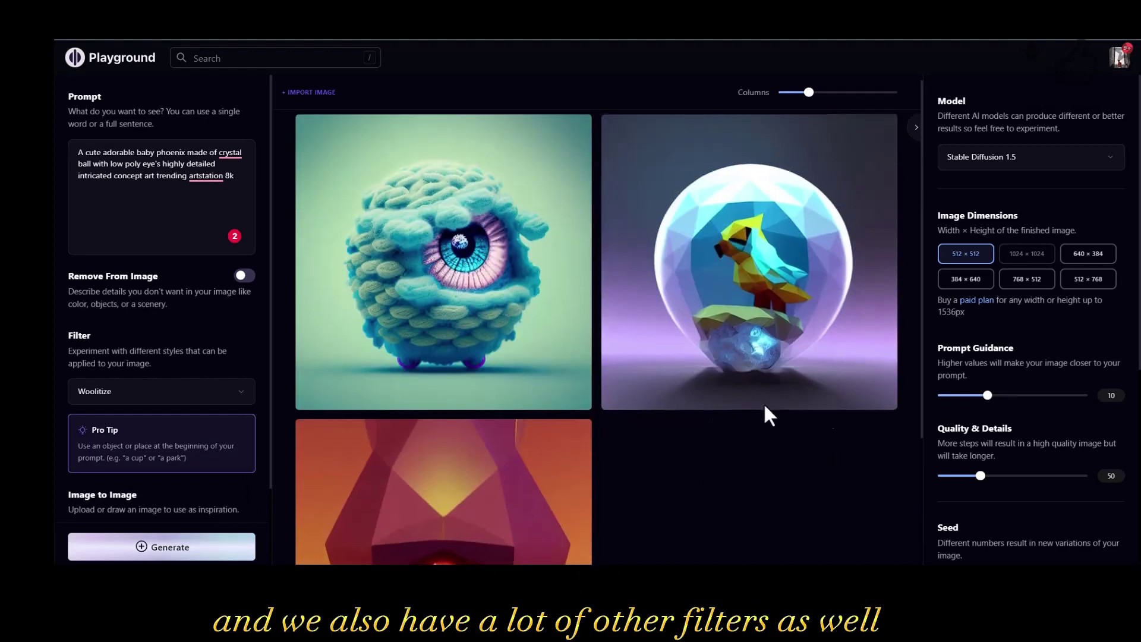
click(178, 399)
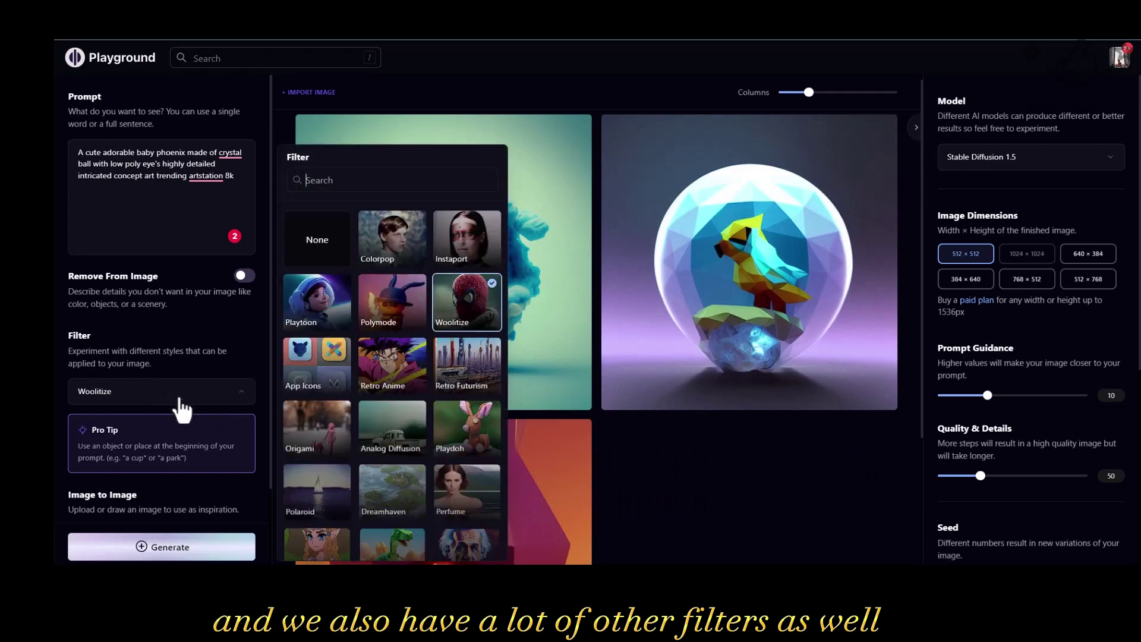
scroll(434, 398, down, 2)
scroll(439, 396, down, 4)
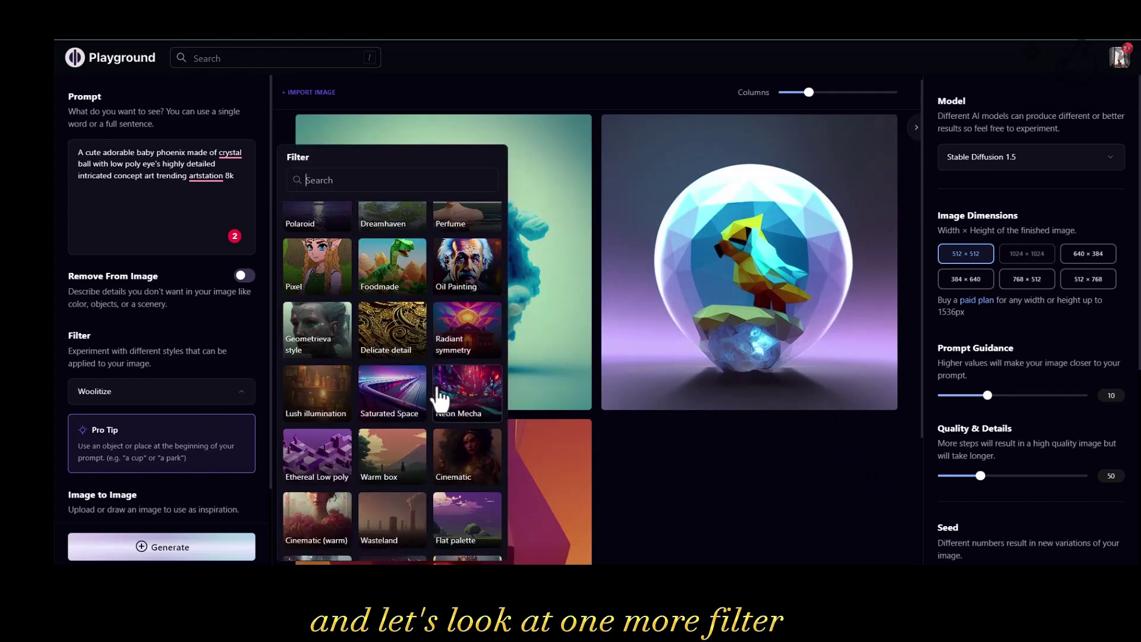
scroll(446, 375, up, 2)
scroll(458, 386, up, 3)
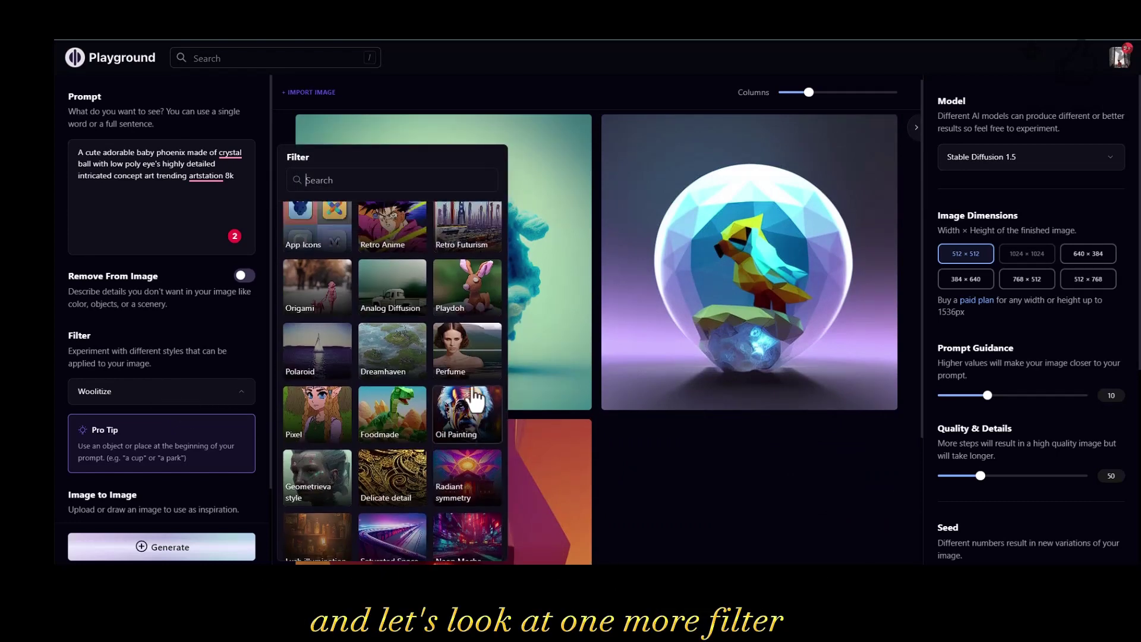
Step: Apply the Playtoon filter and generate a glossy cartoon single-eye orb image
click(326, 301)
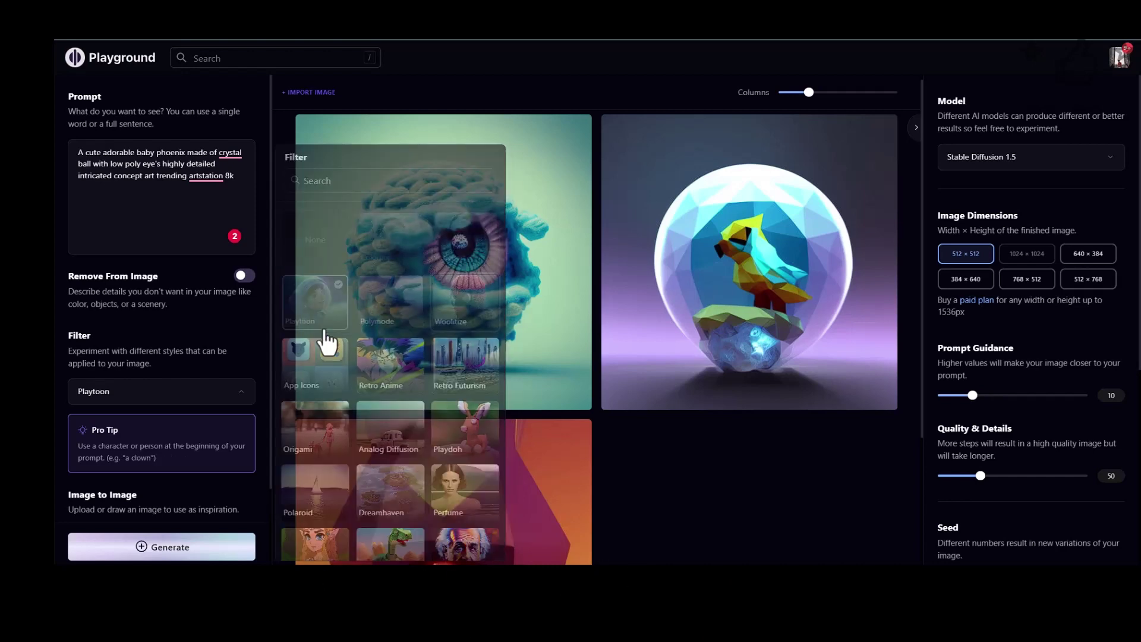
scroll(630, 356, down, 3)
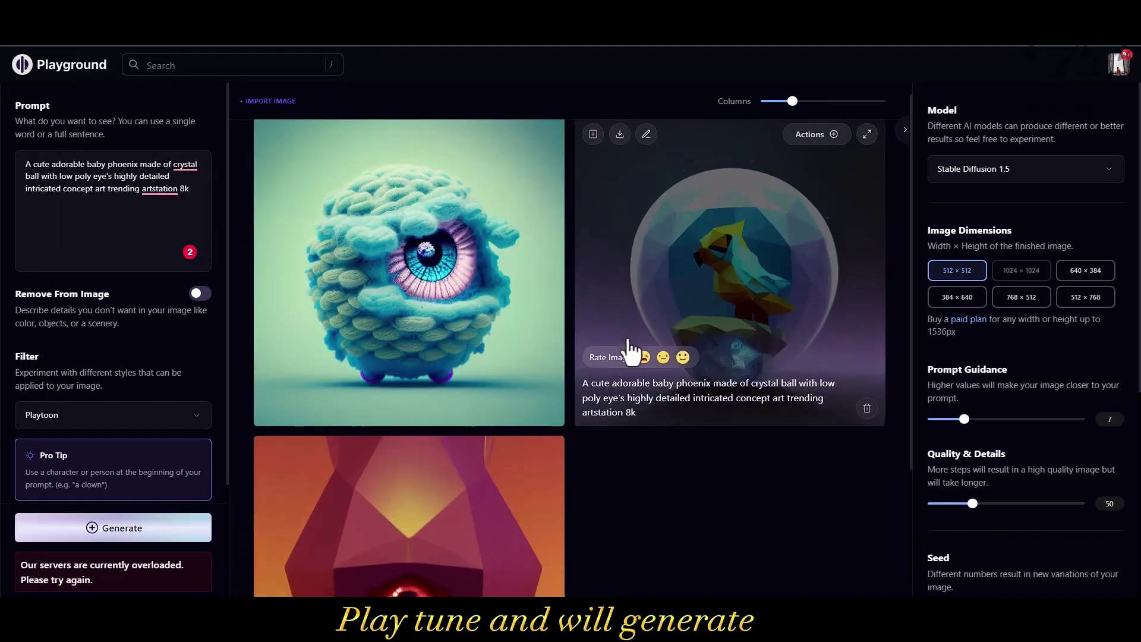
scroll(618, 377, up, 3)
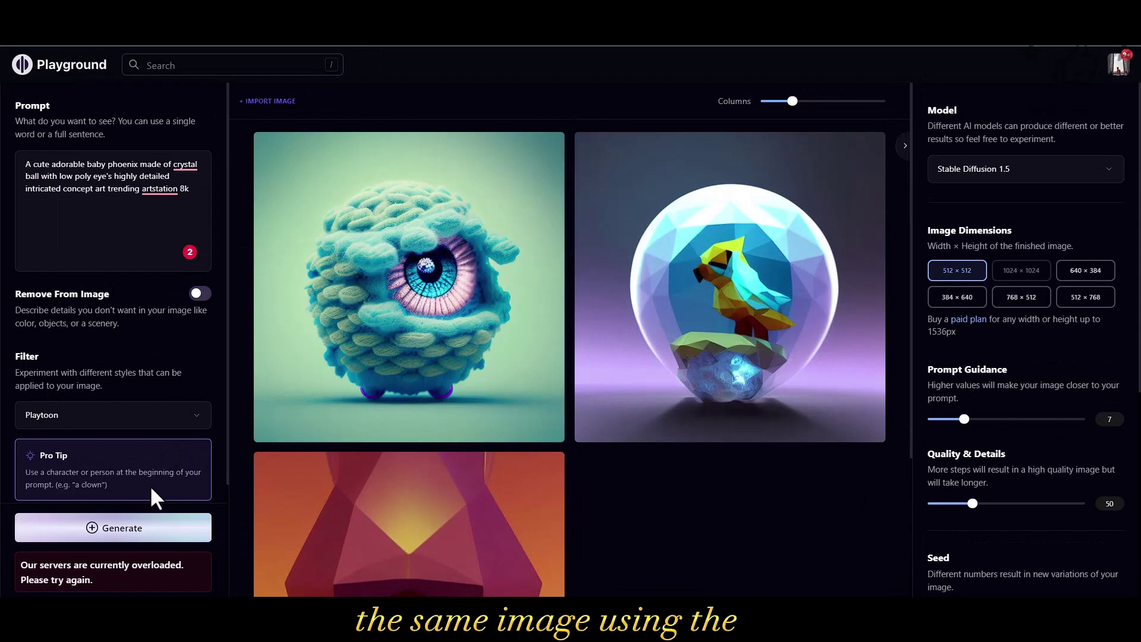
click(134, 536)
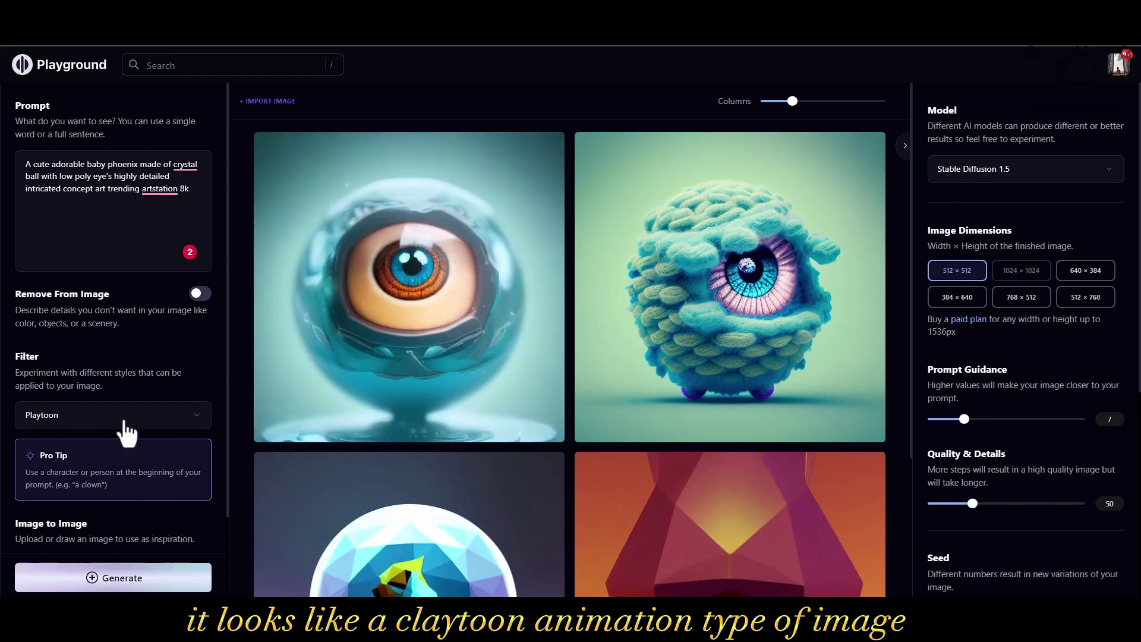
click(122, 417)
scroll(440, 400, down, 6)
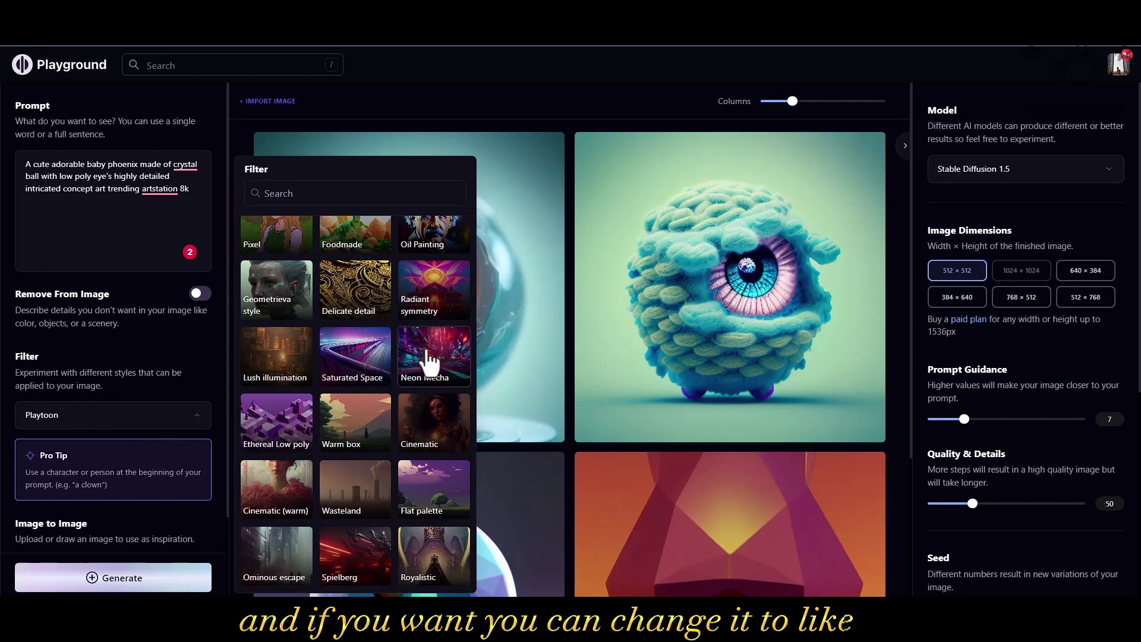
Step: Apply the Cinematic filter and generate a glowing yellow-and-red single-eye orb image
scroll(426, 357, down, 2)
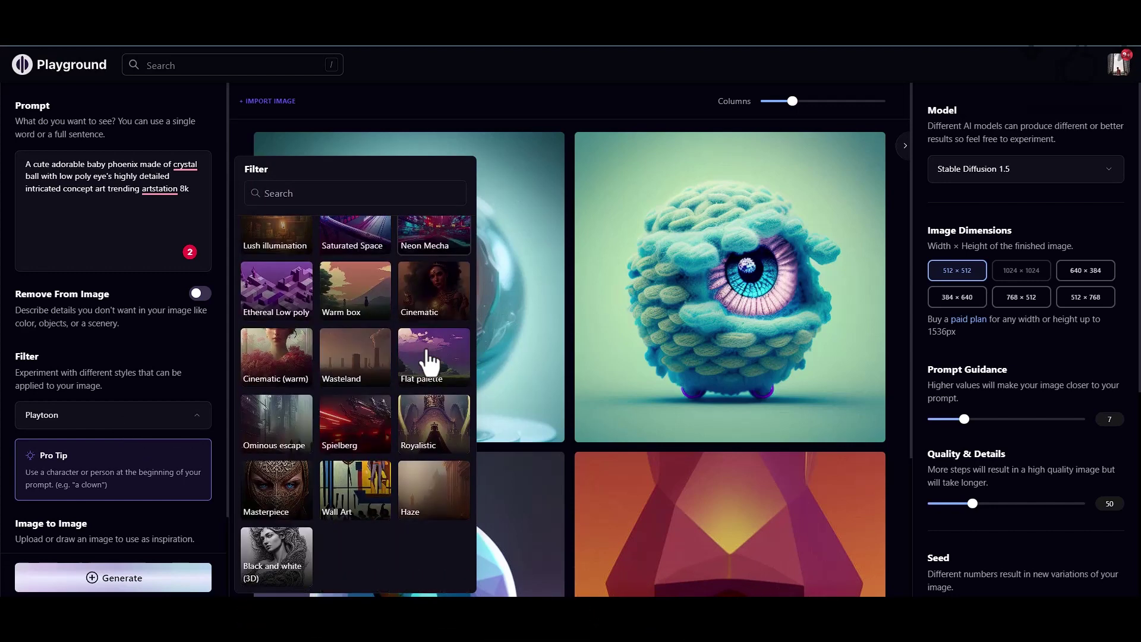
click(444, 304)
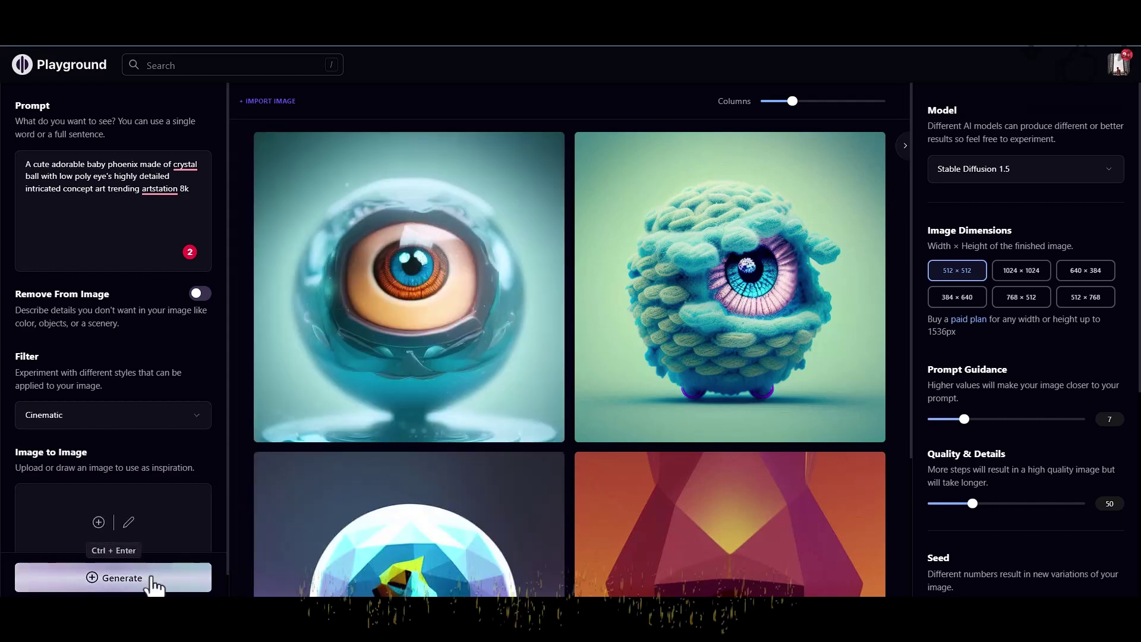
click(154, 585)
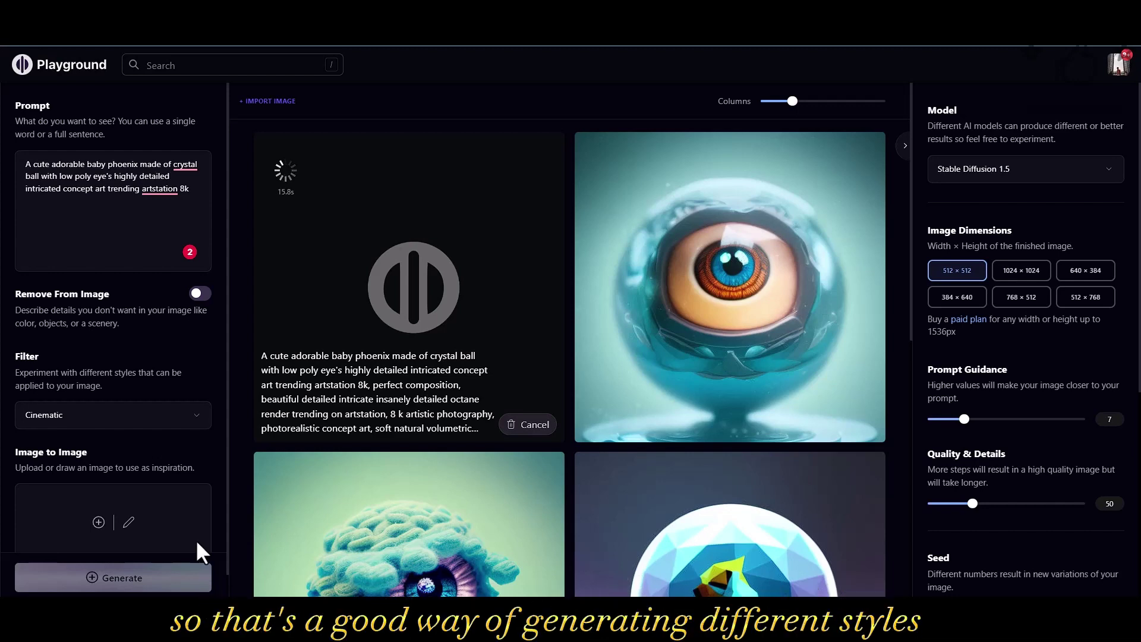
click(147, 418)
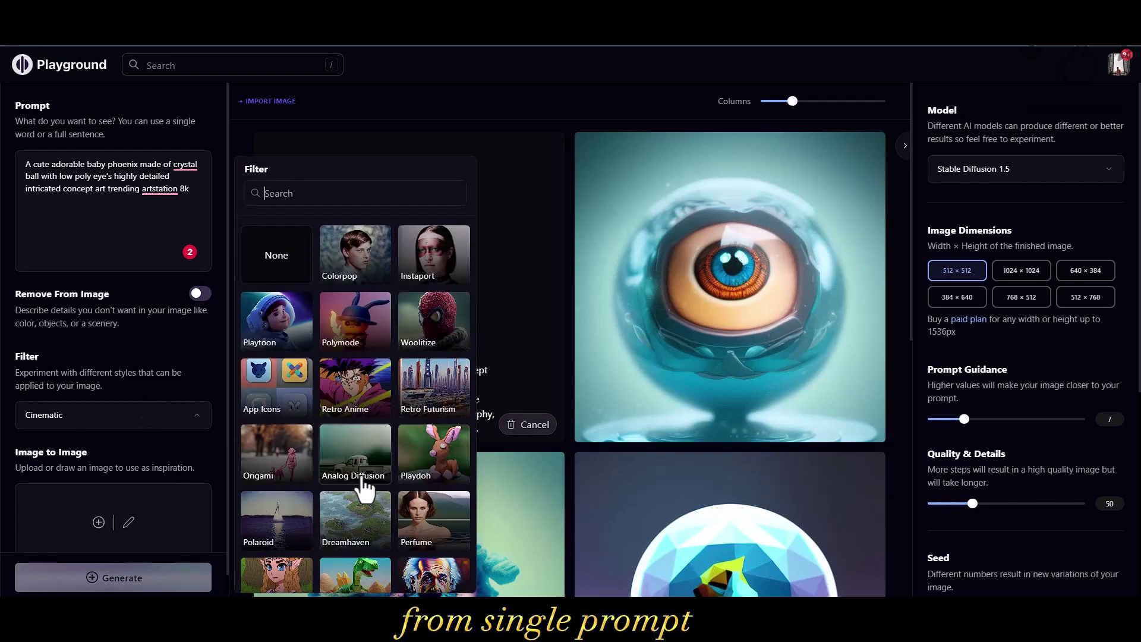
scroll(364, 488, down, 5)
scroll(364, 488, down, 3)
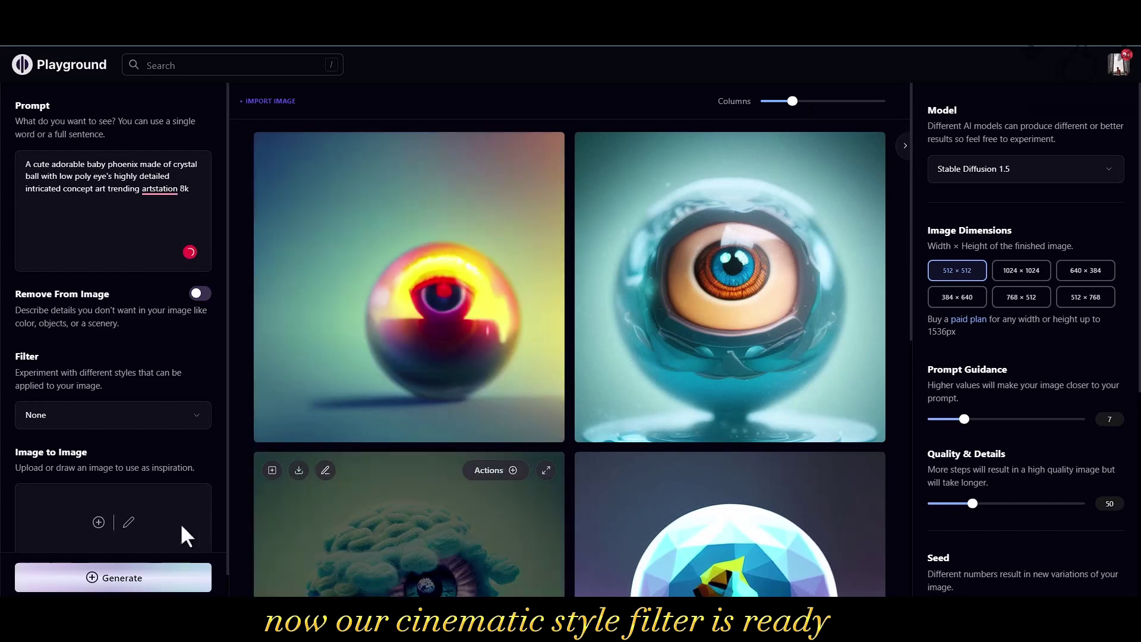
Step: Generate a Delicate detail phoenix, then import the cyborg portrait image into the editor
click(124, 425)
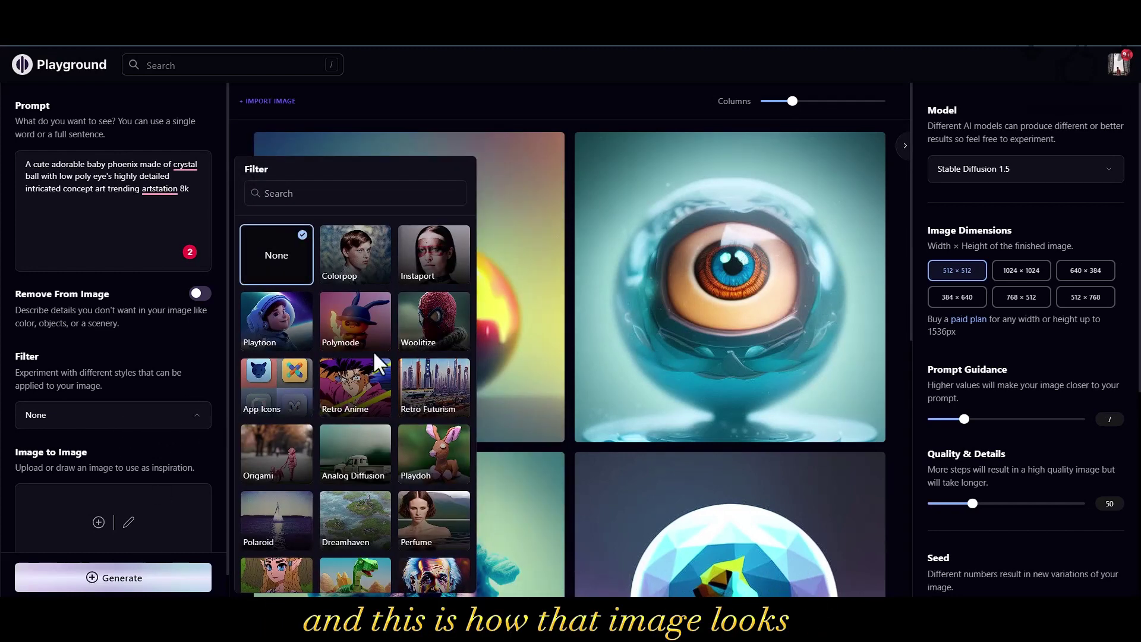
scroll(351, 469, down, 3)
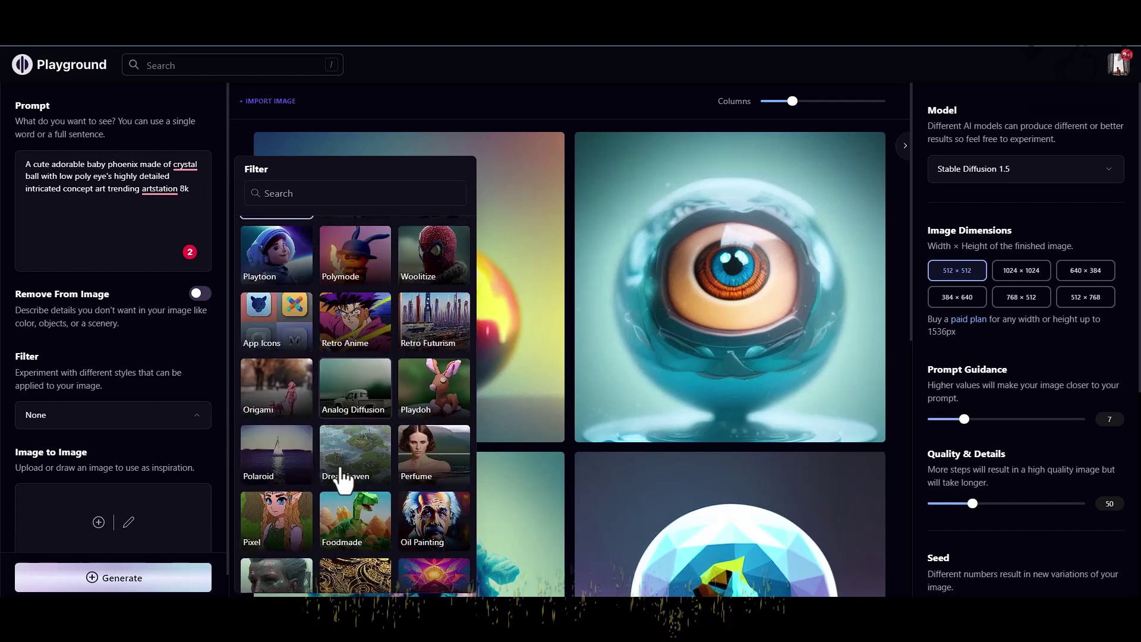
click(368, 472)
click(165, 577)
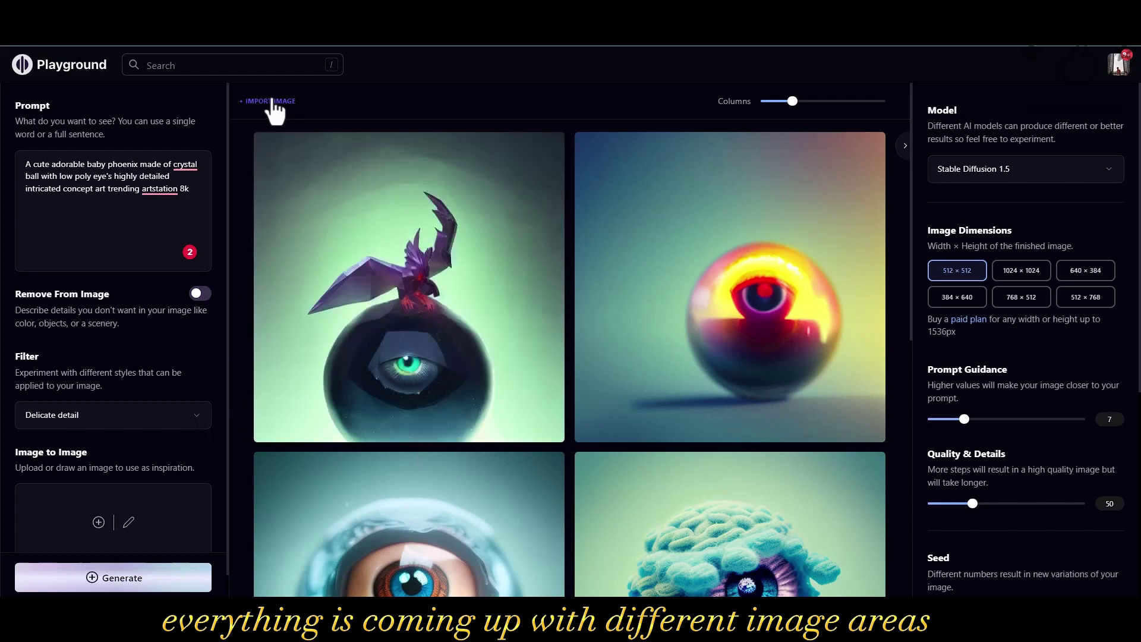
click(270, 101)
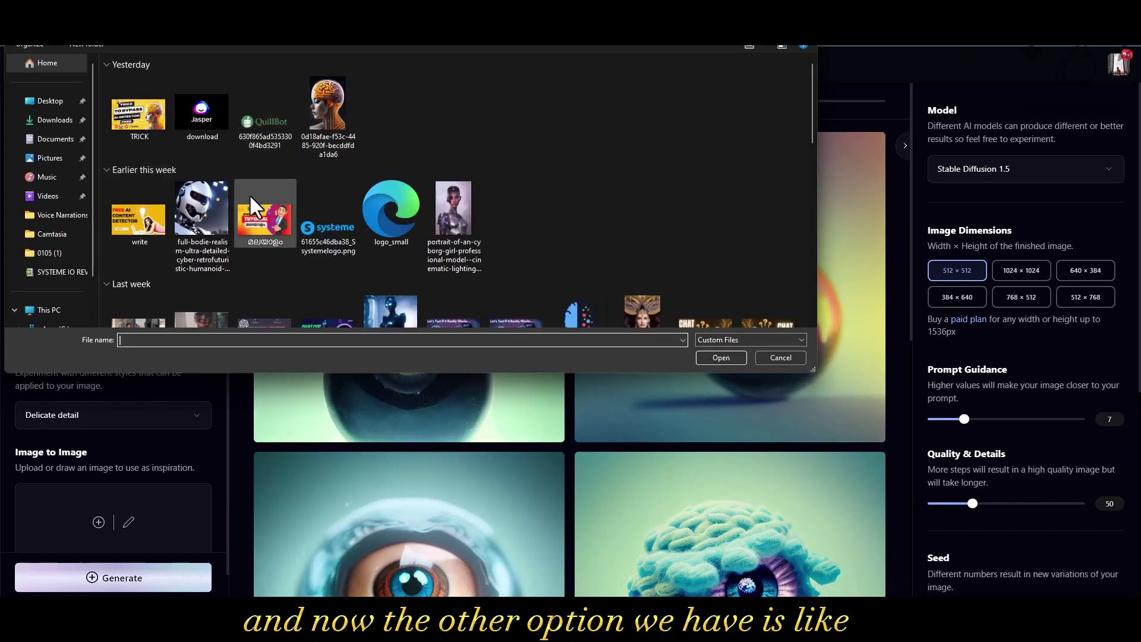
double_click(451, 212)
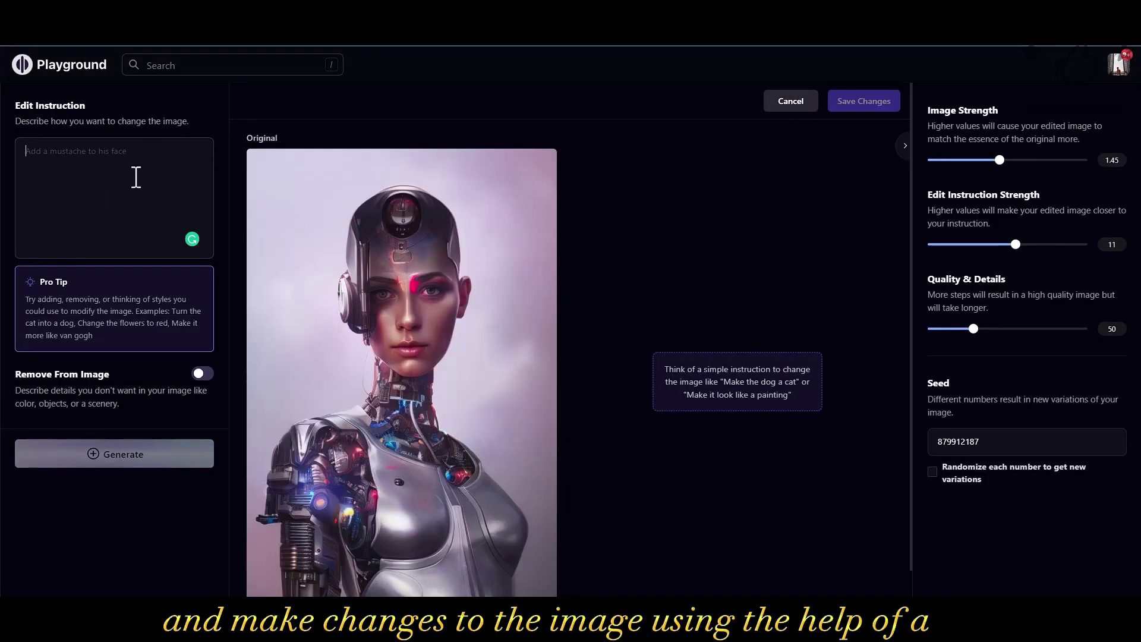
Step: Edit the cyborg portrait with 'add sunglass', then 'make it black and white', and discard the result
text(add sunglass)
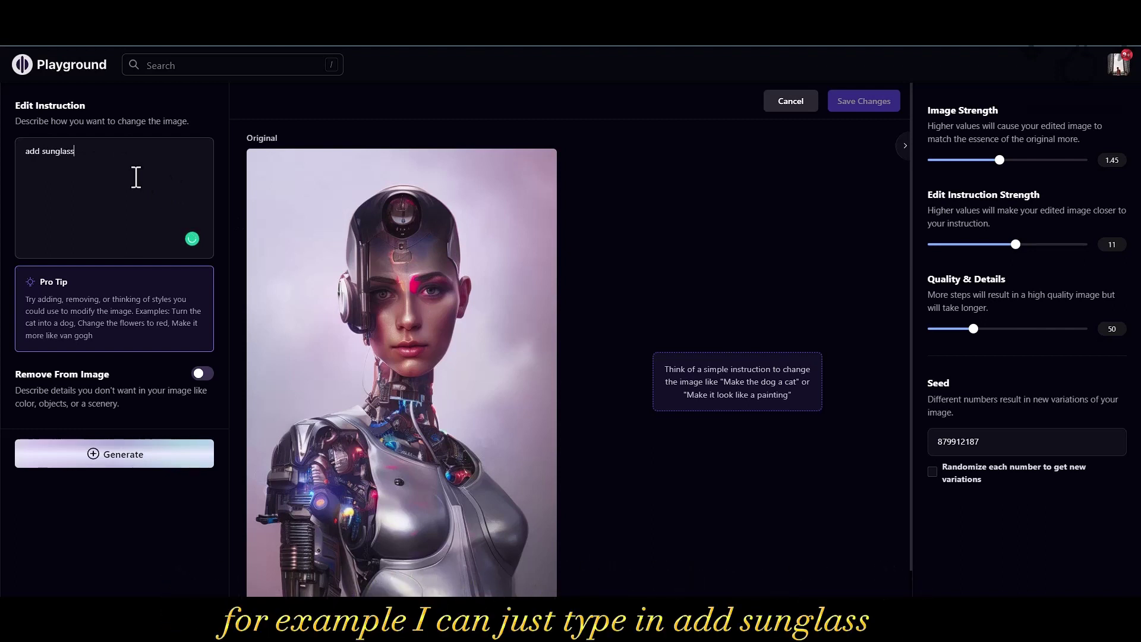
click(114, 456)
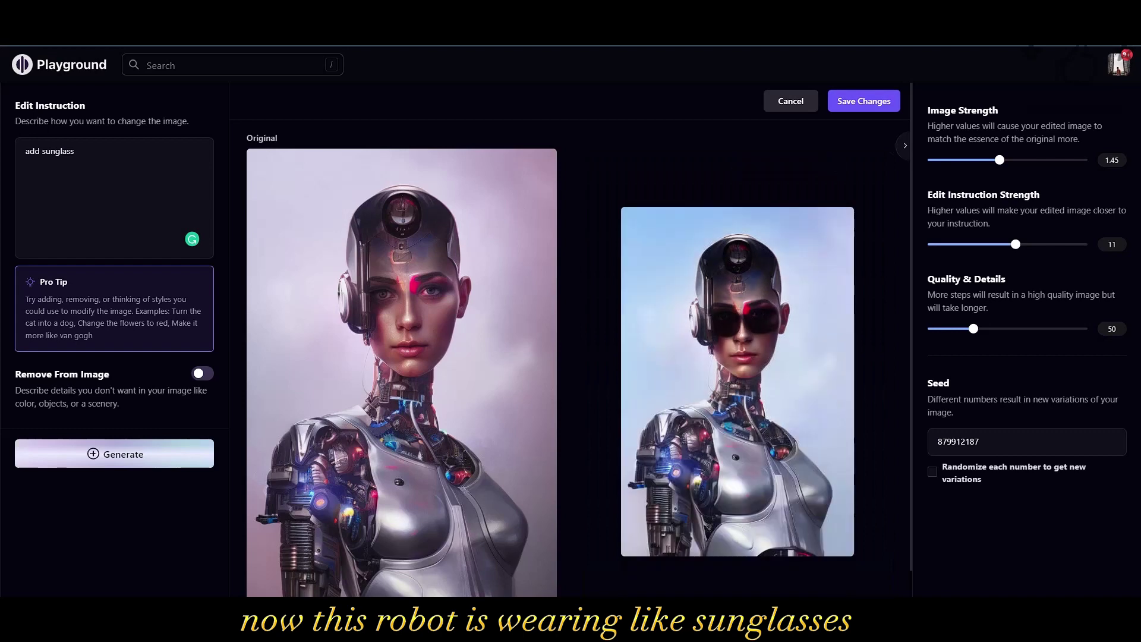
double_click(82, 156)
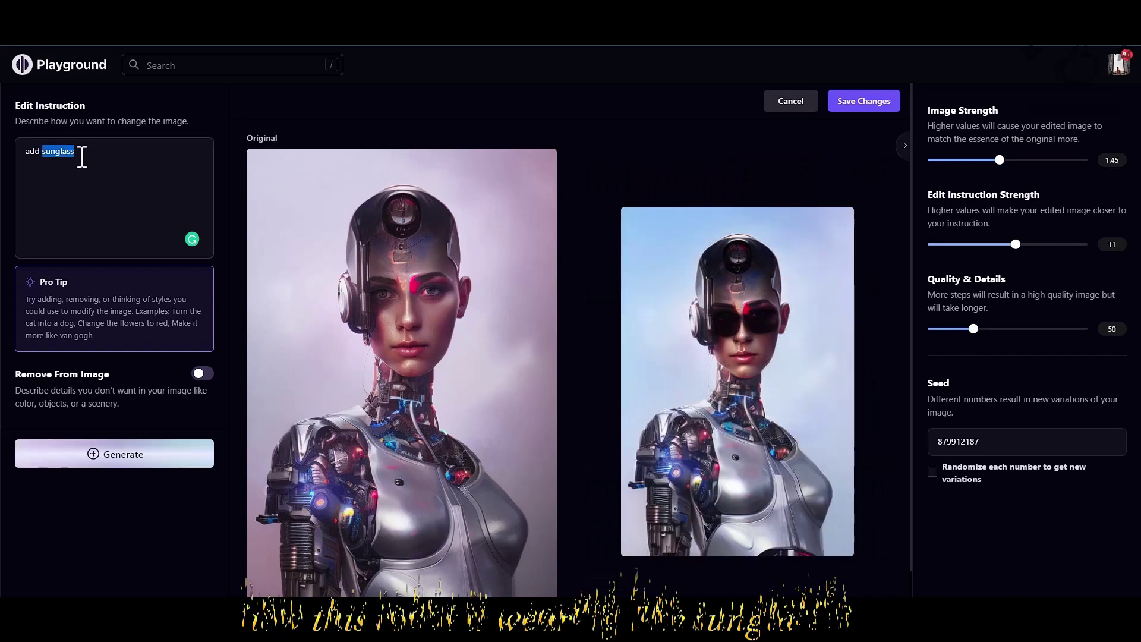
key(BackSpace)
key(BackSpace)
key(BackSpace)
key(BackSpace)
key(BackSpace)
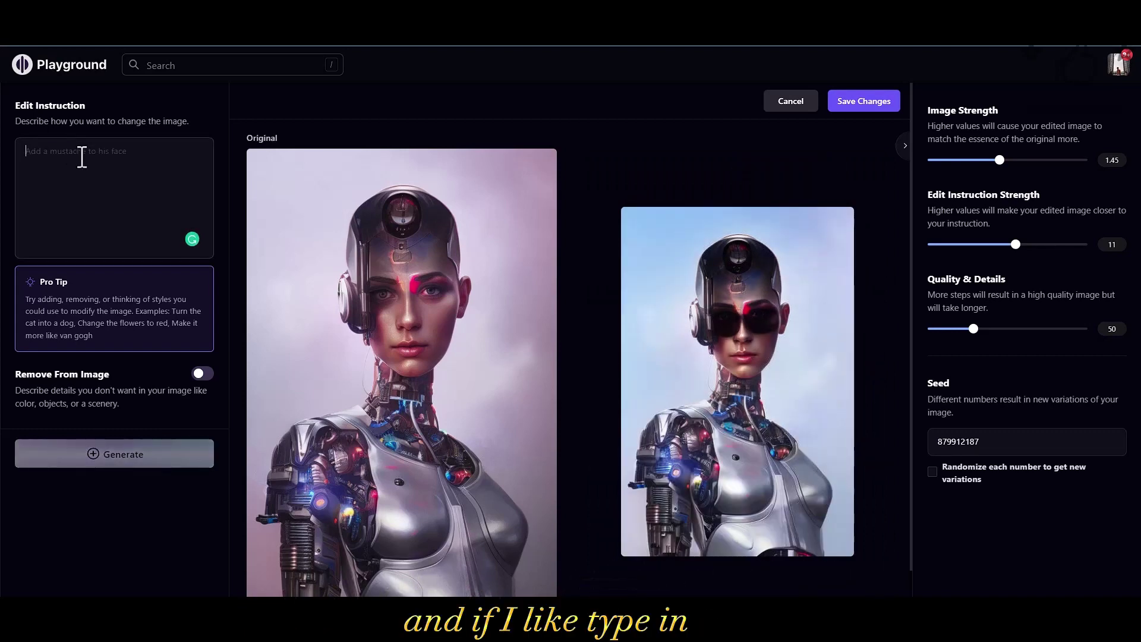
text(make it black an)
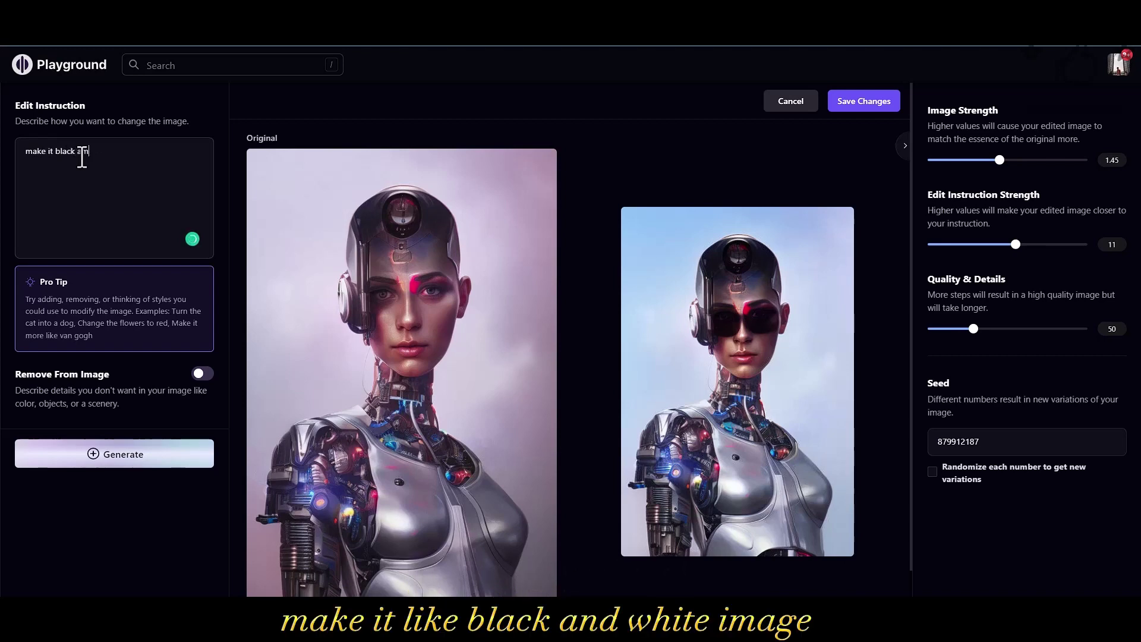
key(BackSpace)
key(BackSpace)
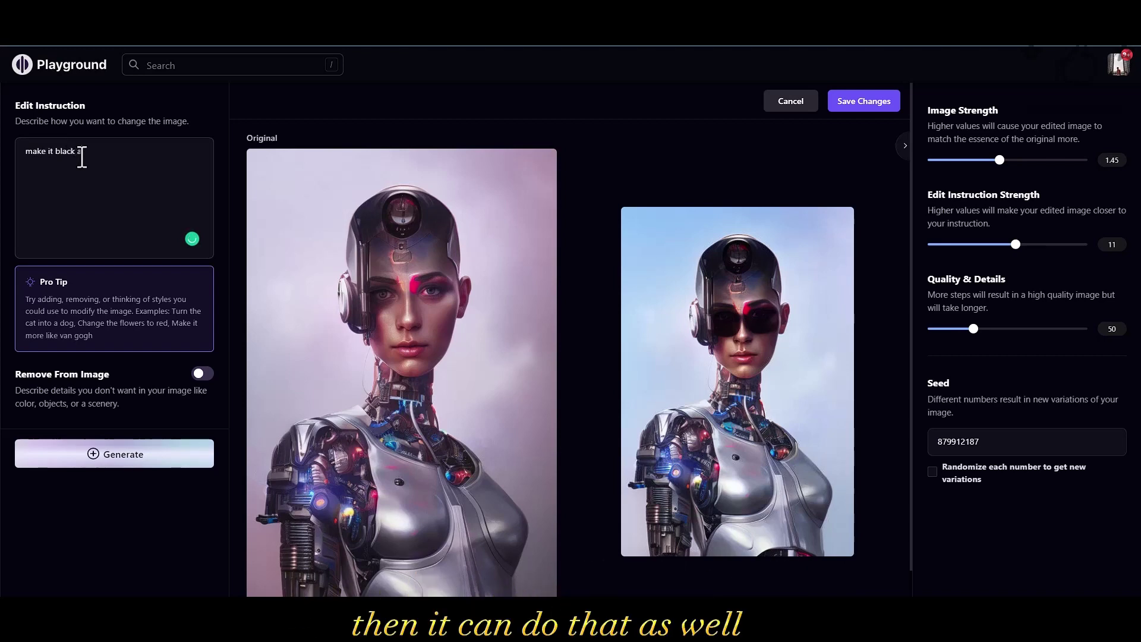
text(and white)
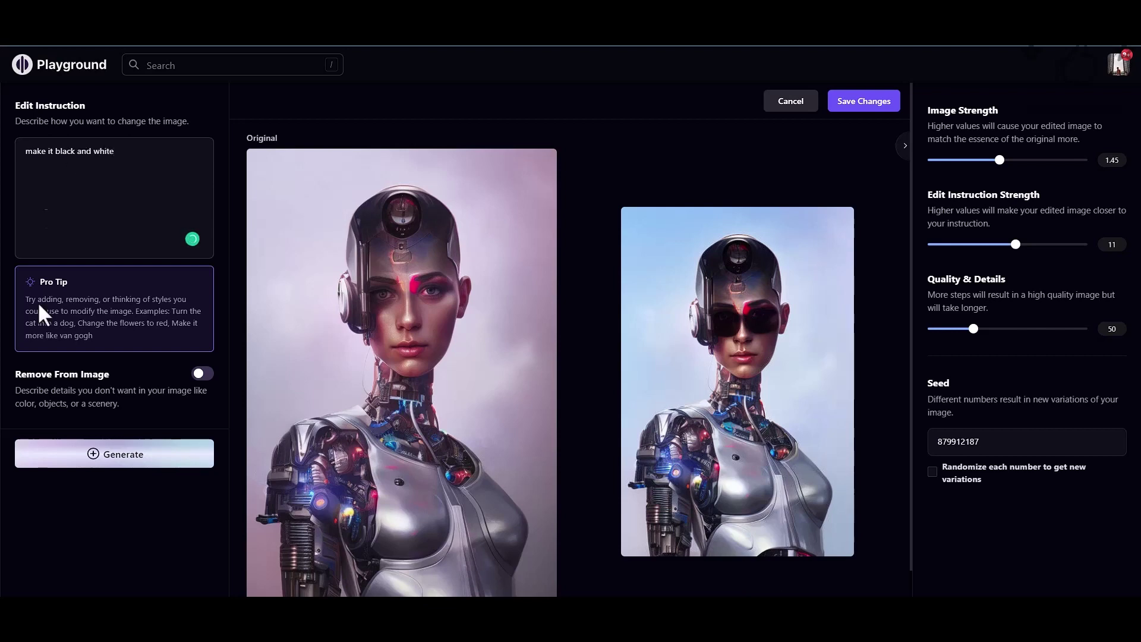
click(100, 457)
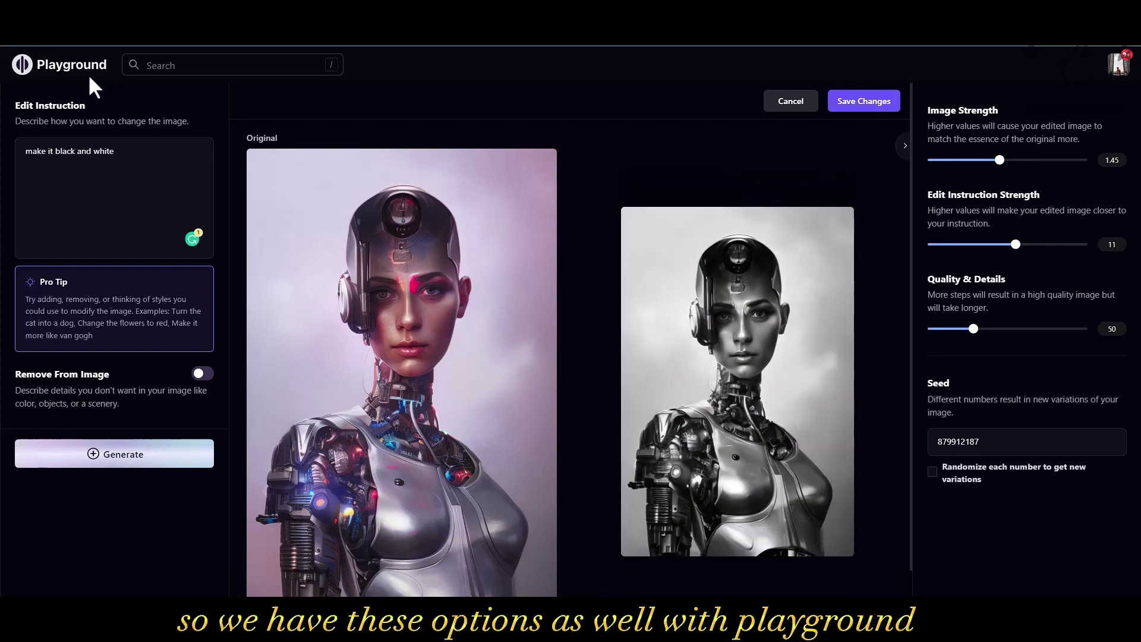
click(793, 101)
Step: Leave the generator via the Playground logo for the site's main pages
mouse_move(805, 336)
scroll(799, 326, down, 5)
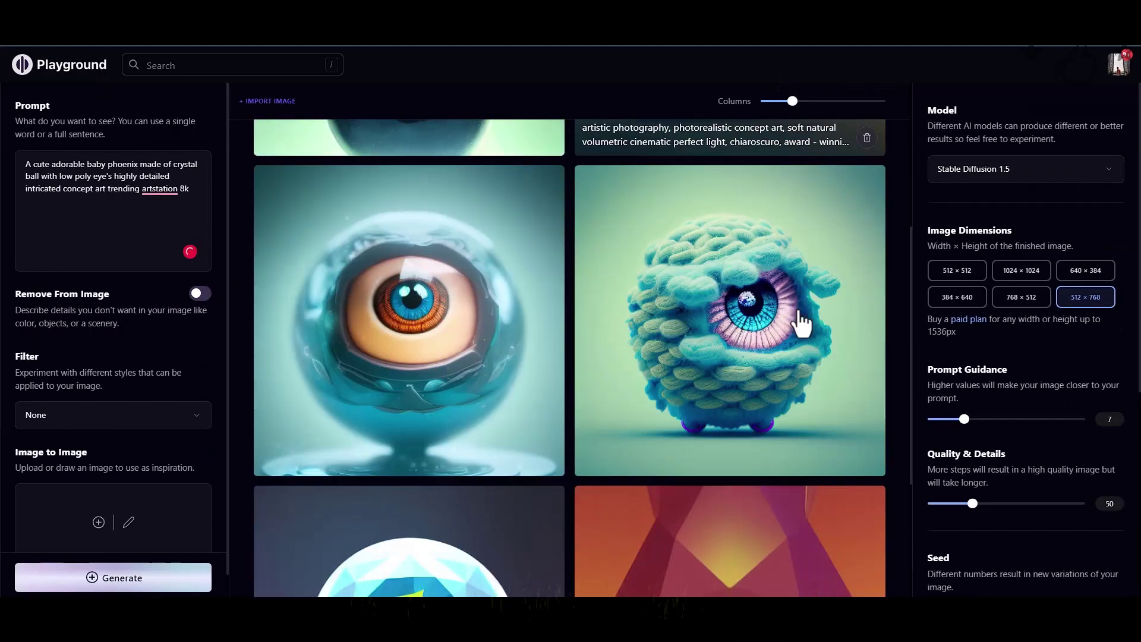
scroll(453, 160, up, 5)
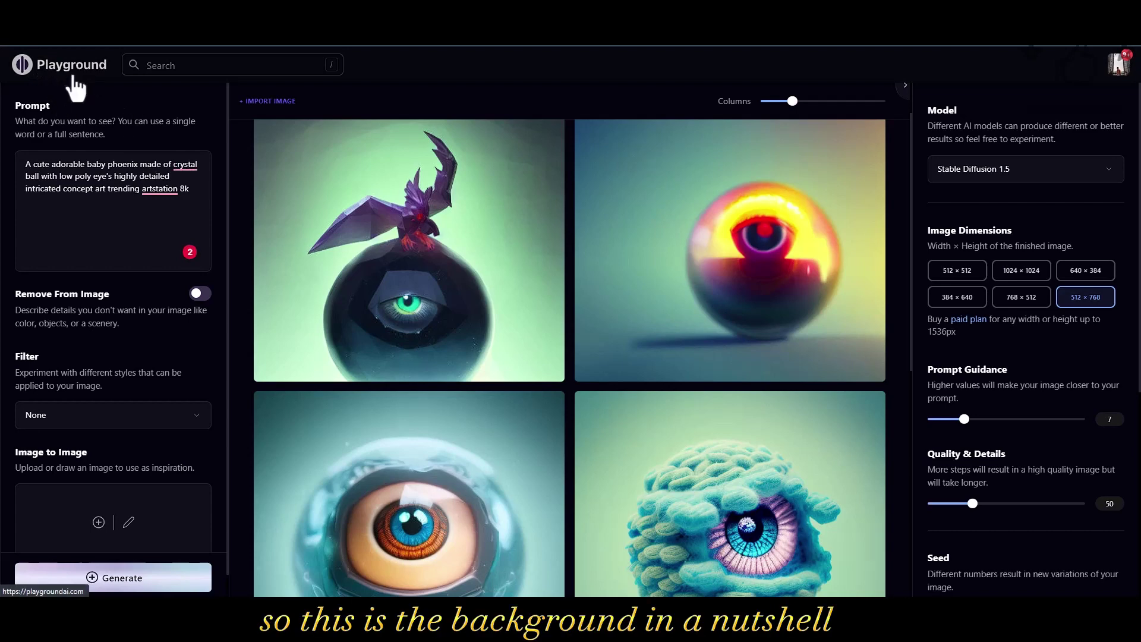
click(73, 80)
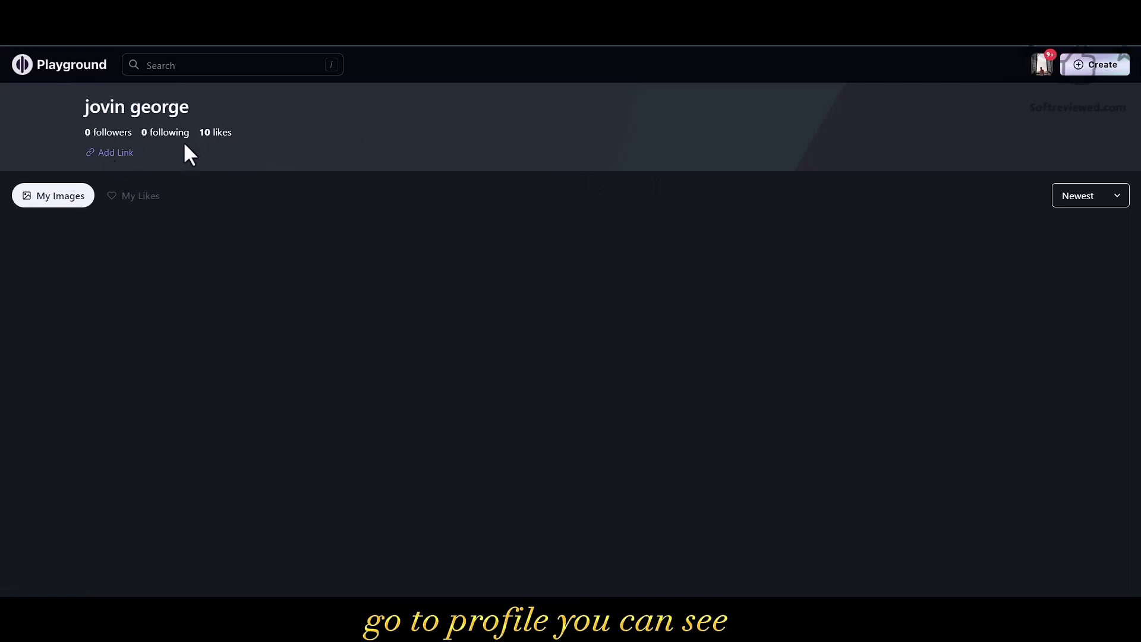
Step: Show the My Likes tab and scroll through the liked community images
click(131, 202)
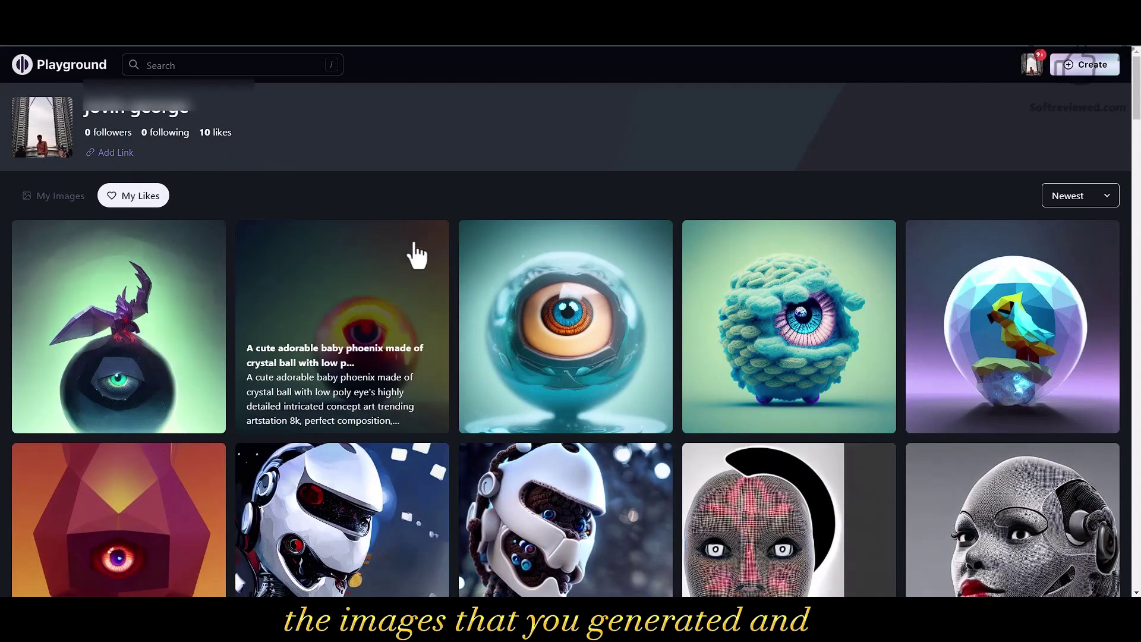
scroll(416, 255, down, 12)
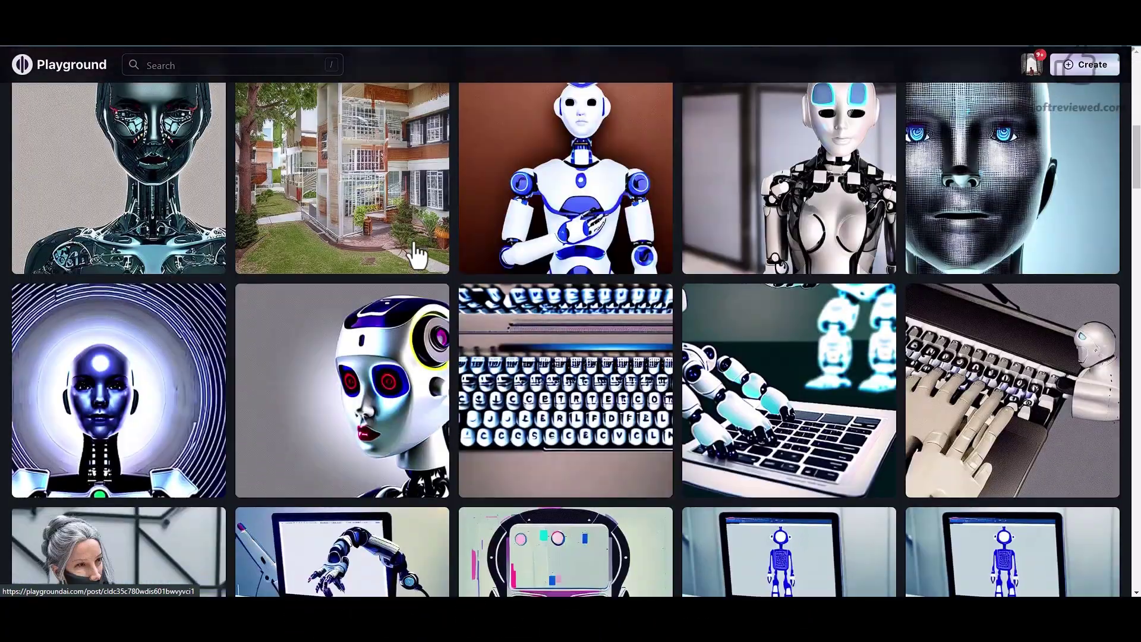
scroll(418, 254, down, 15)
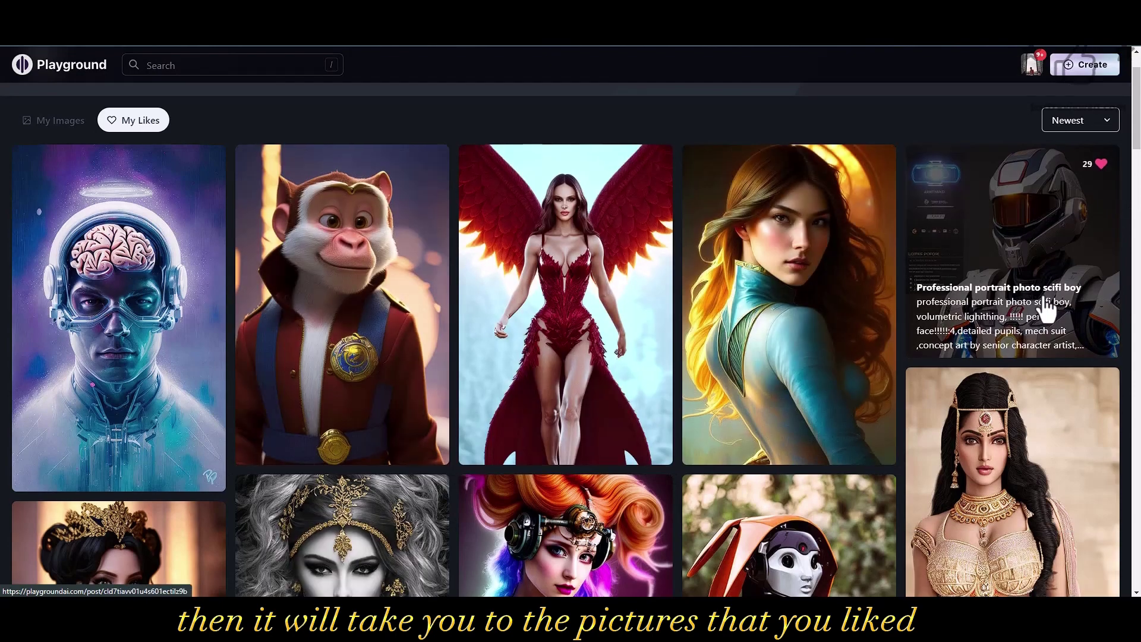
scroll(1010, 309, down, 7)
scroll(1046, 309, down, 1)
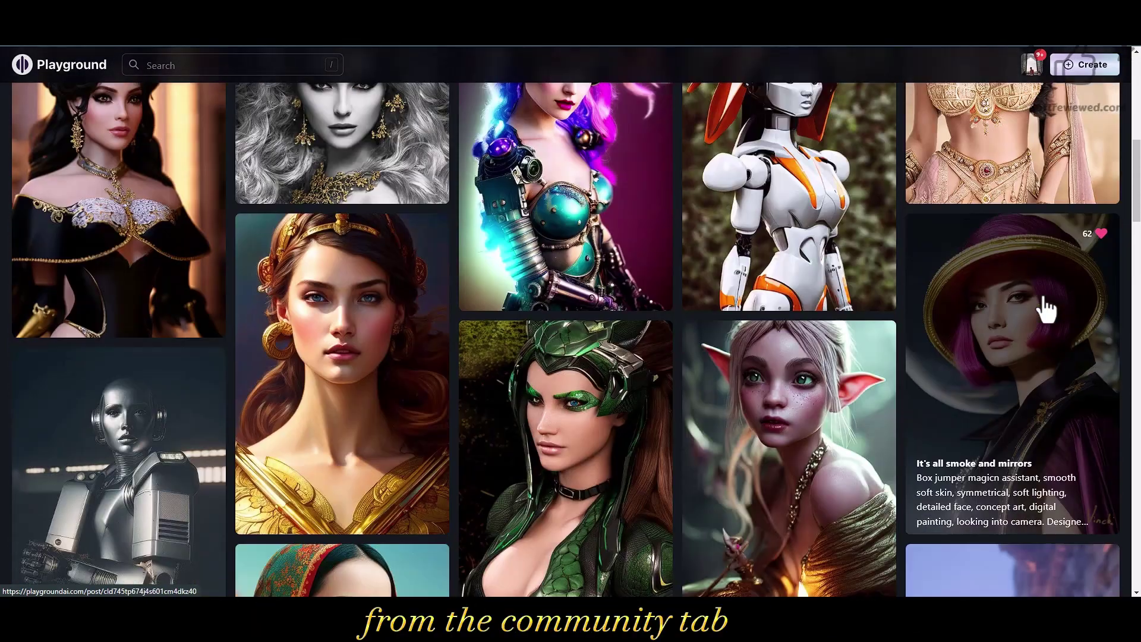
scroll(1045, 309, down, 5)
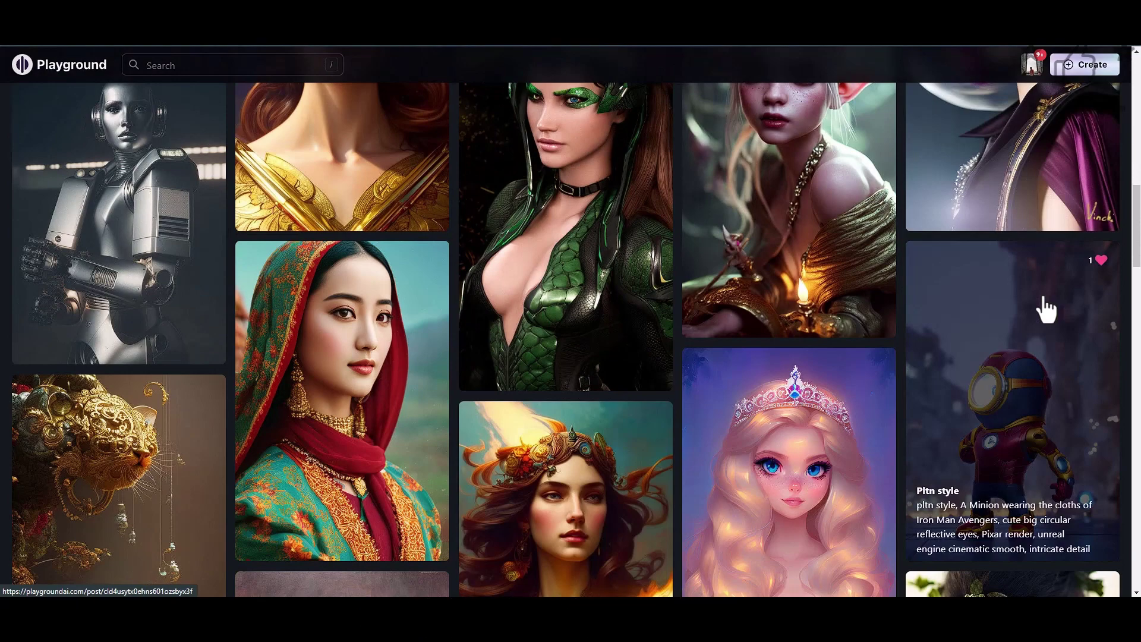
scroll(1046, 309, up, 3)
scroll(1045, 309, down, 5)
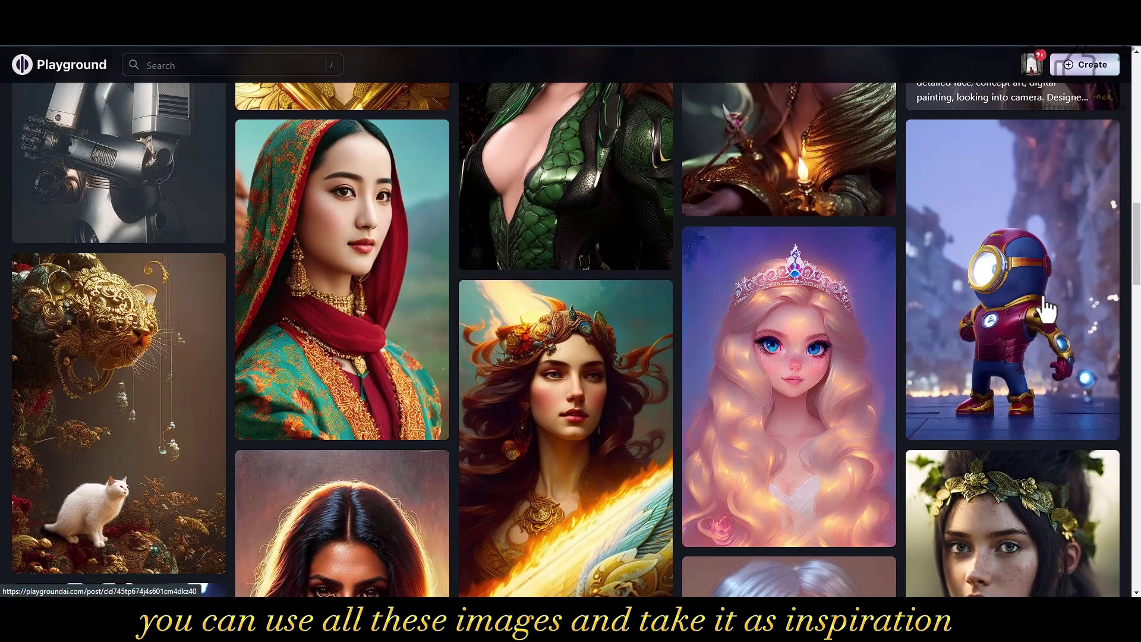
scroll(1045, 309, down, 5)
scroll(1045, 309, down, 5)
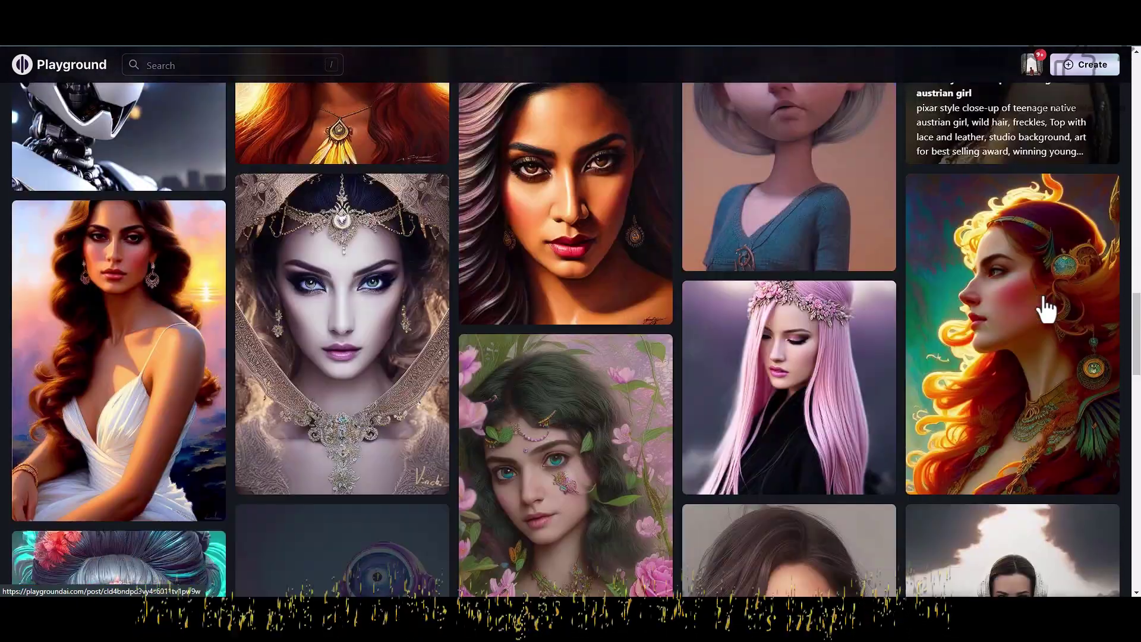
scroll(1046, 309, down, 4)
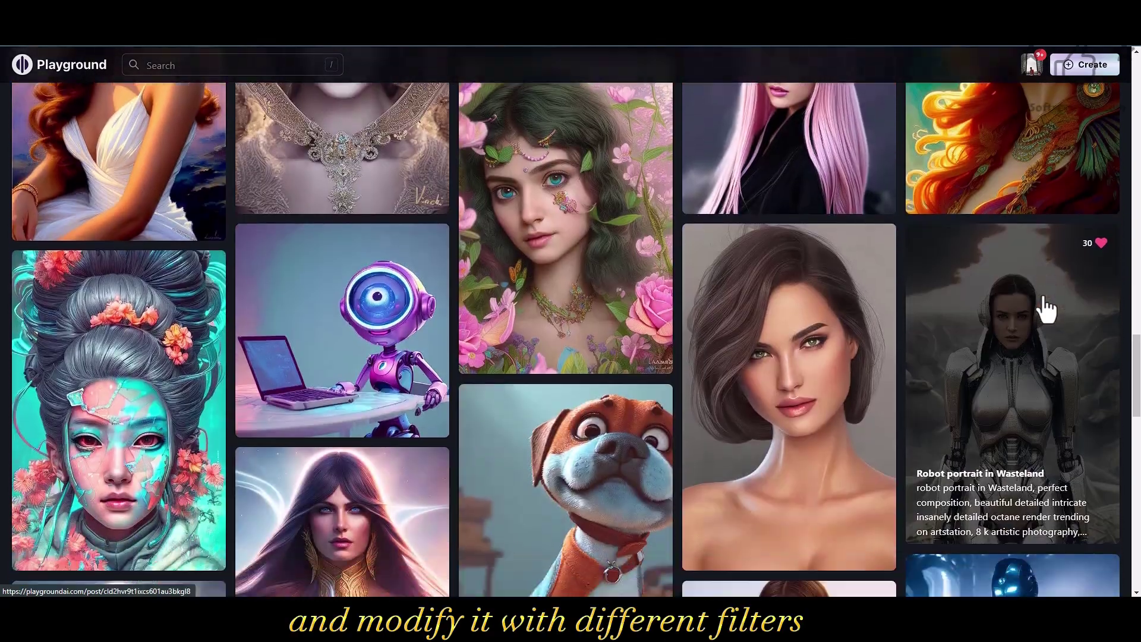
scroll(1046, 309, down, 7)
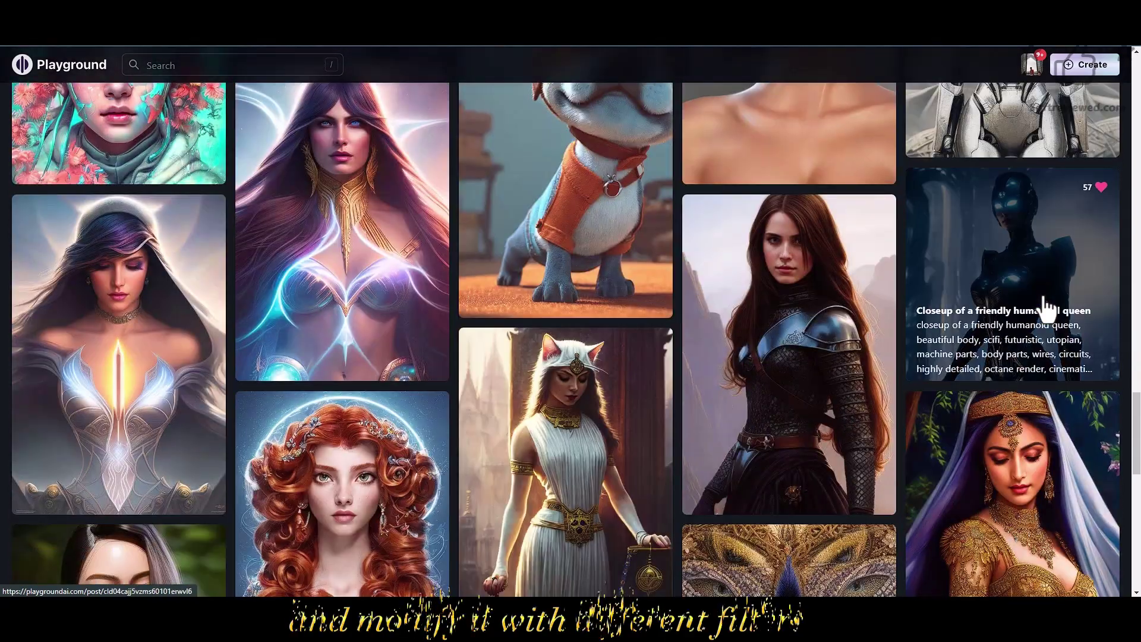
scroll(1045, 309, down, 4)
scroll(1046, 309, down, 4)
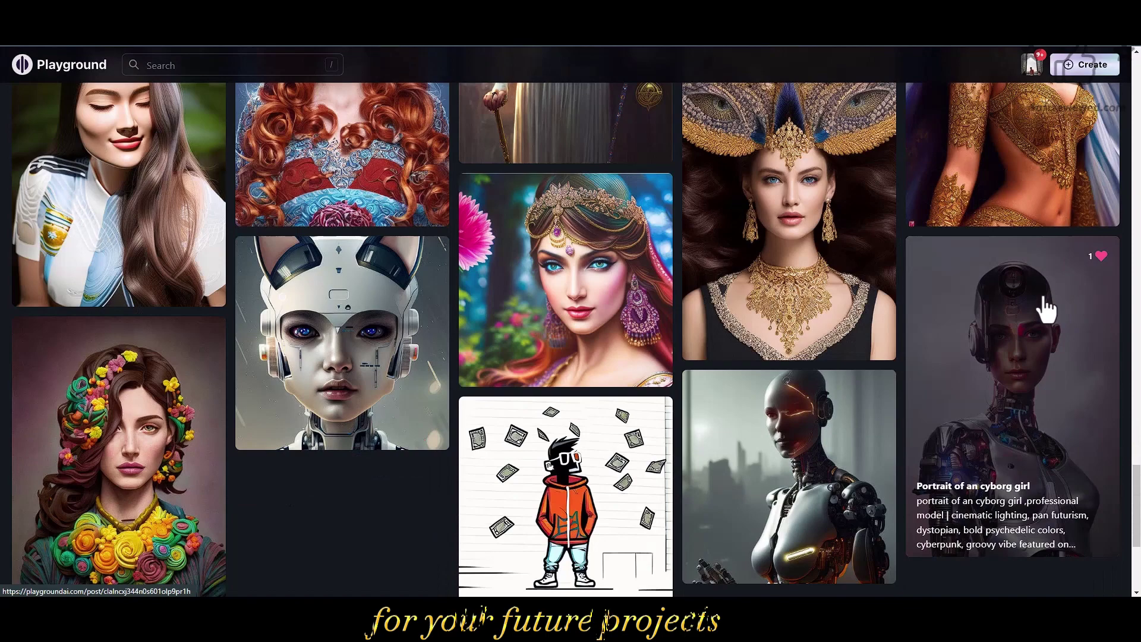
scroll(431, 204, up, 14)
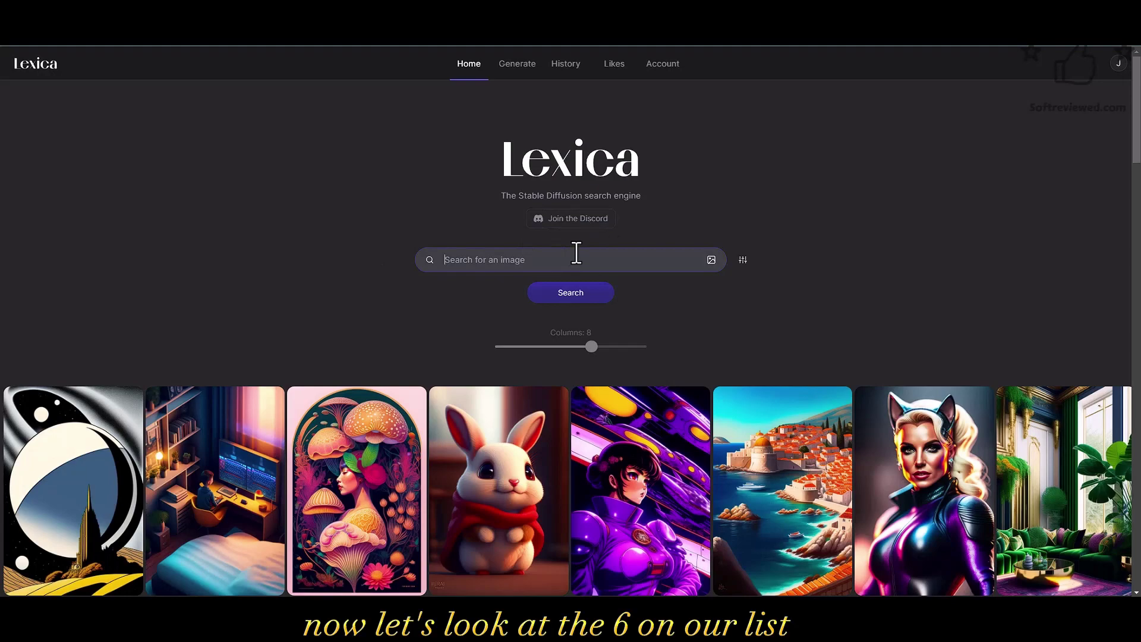
Step: Open the glowing armored dragon-horse image's details to see its prompt and Lexica Aperture v2 model
scroll(576, 253, down, 4)
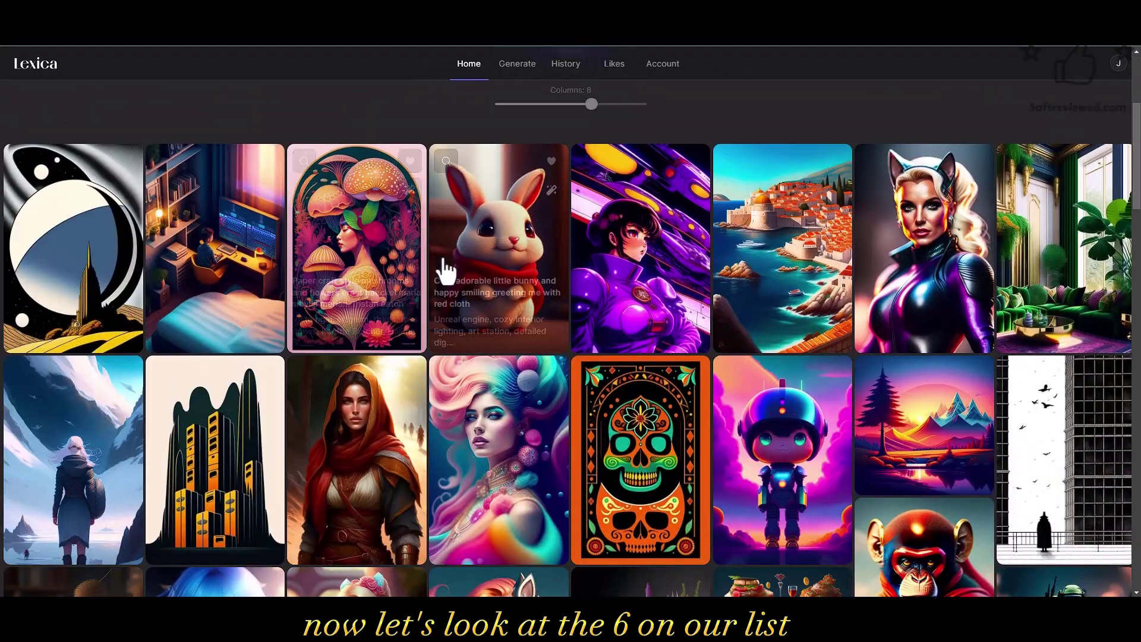
scroll(517, 257, down, 10)
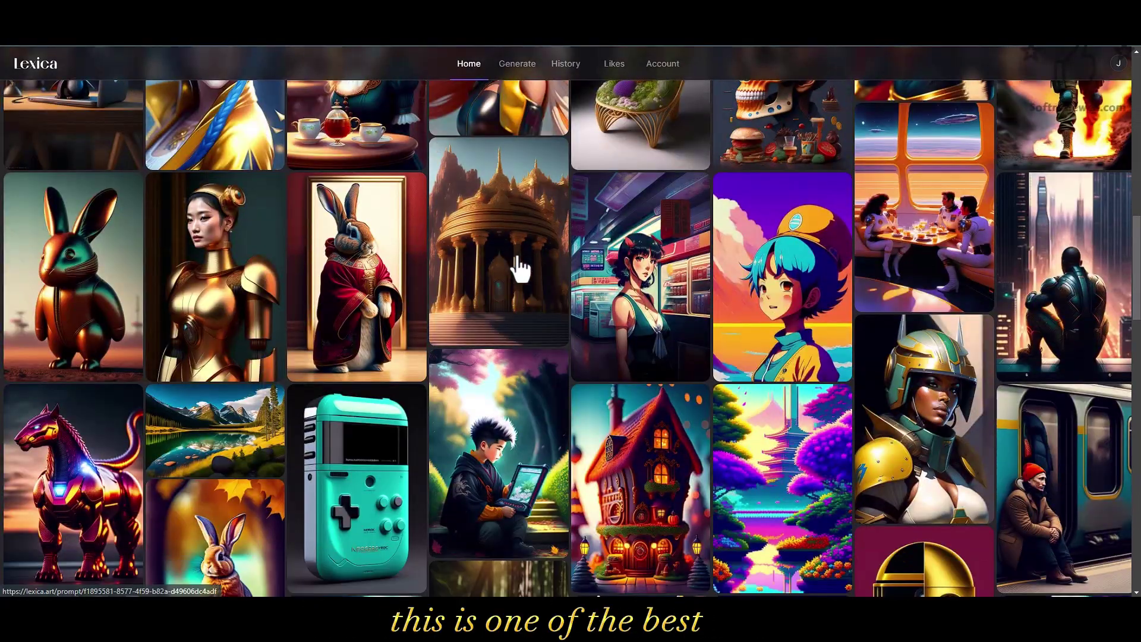
mouse_move(520, 269)
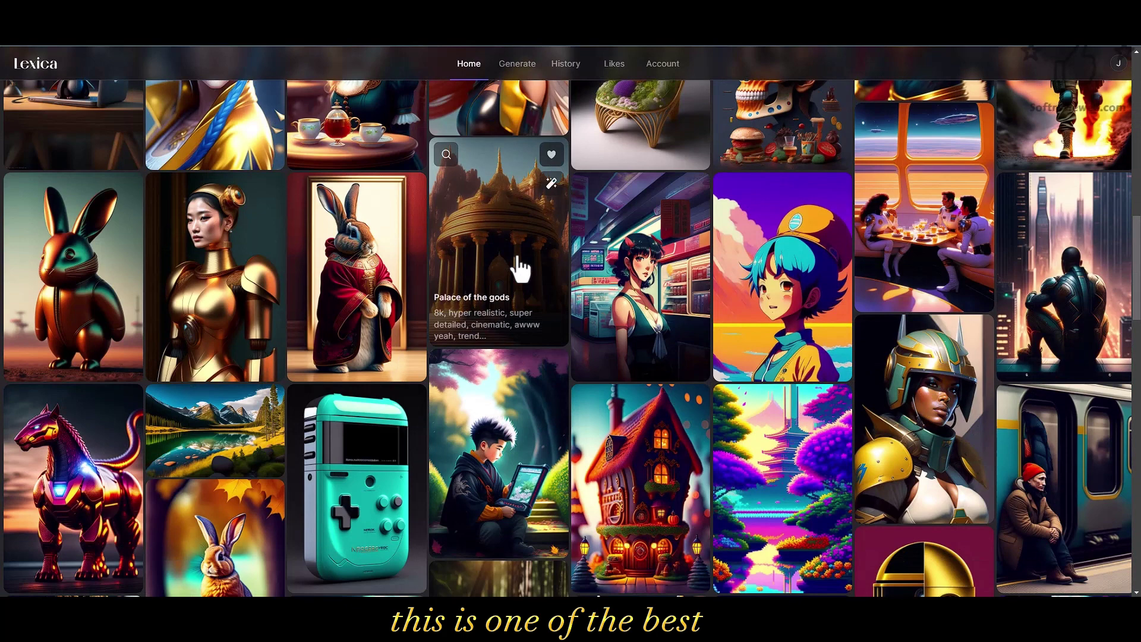
scroll(520, 269, down, 3)
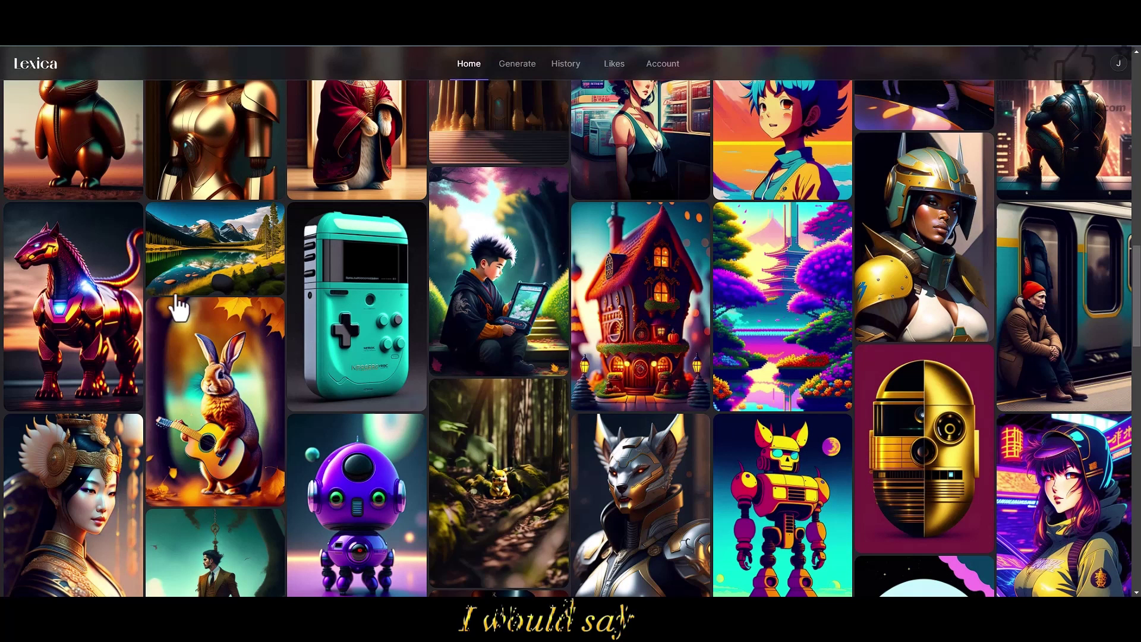
click(92, 285)
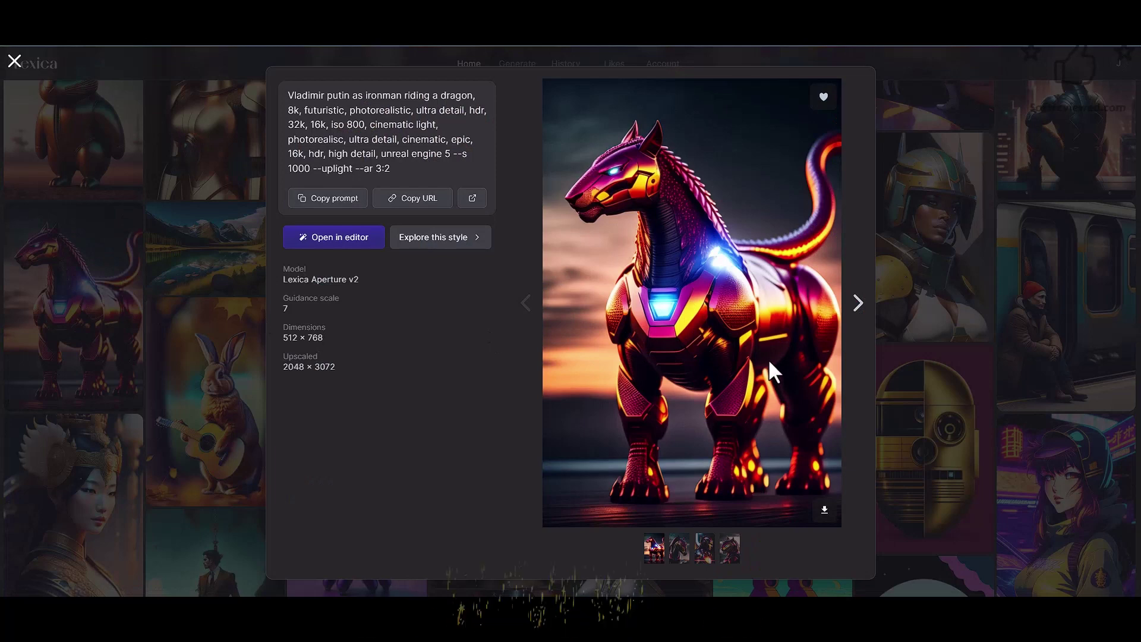
Step: Browse the dragon prompt's four variations, including the Iron Man face, ending on the horse-head one
click(680, 550)
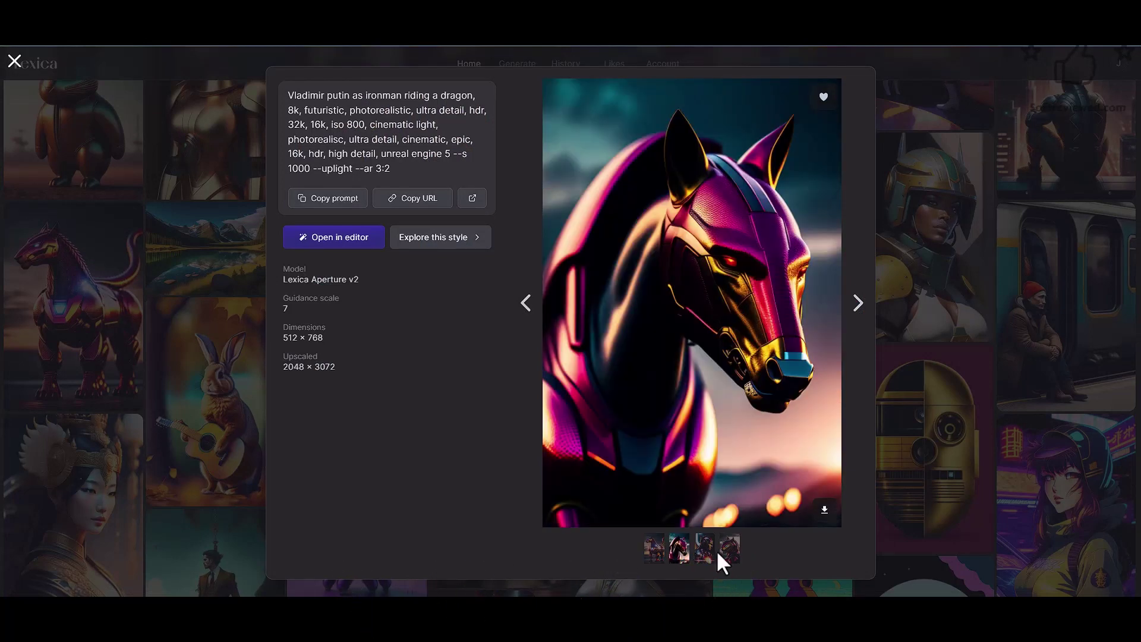
click(705, 553)
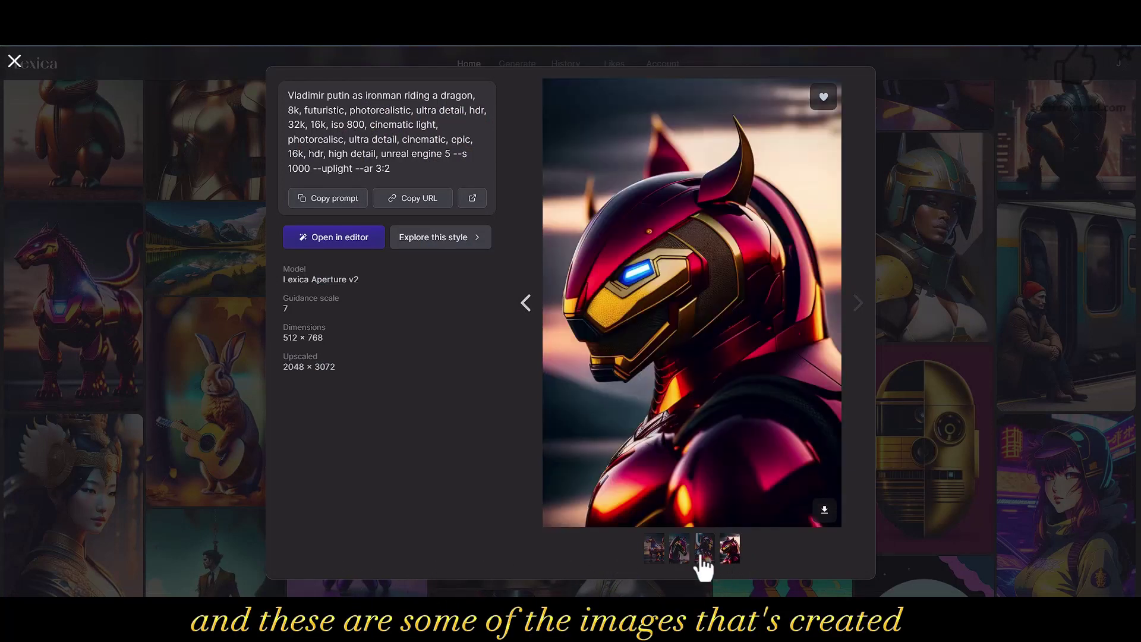
click(703, 554)
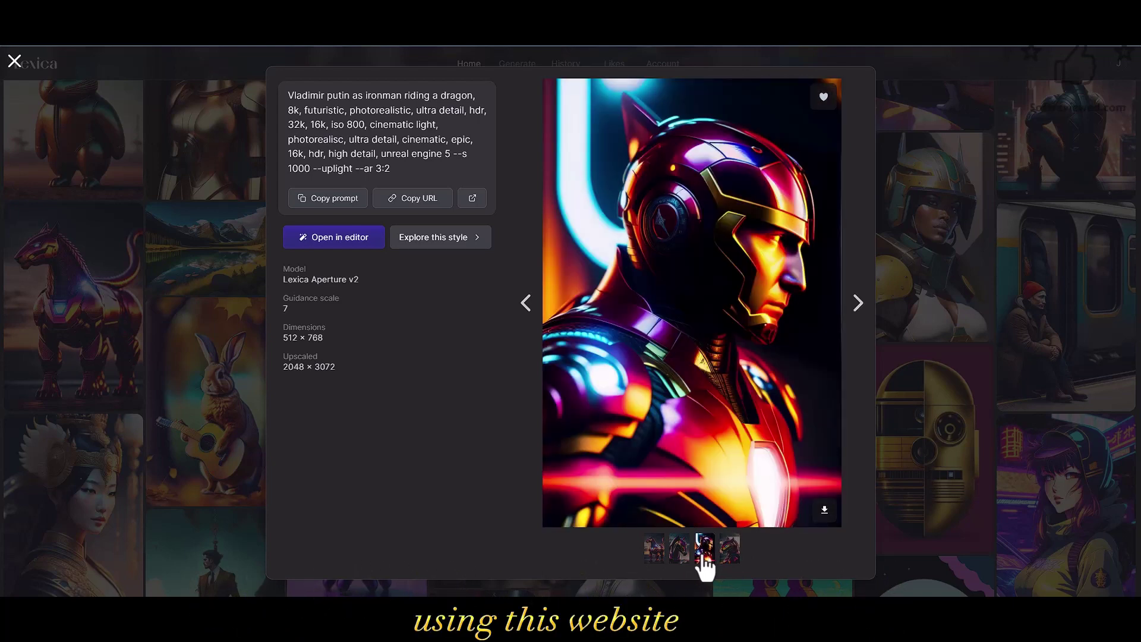
click(680, 551)
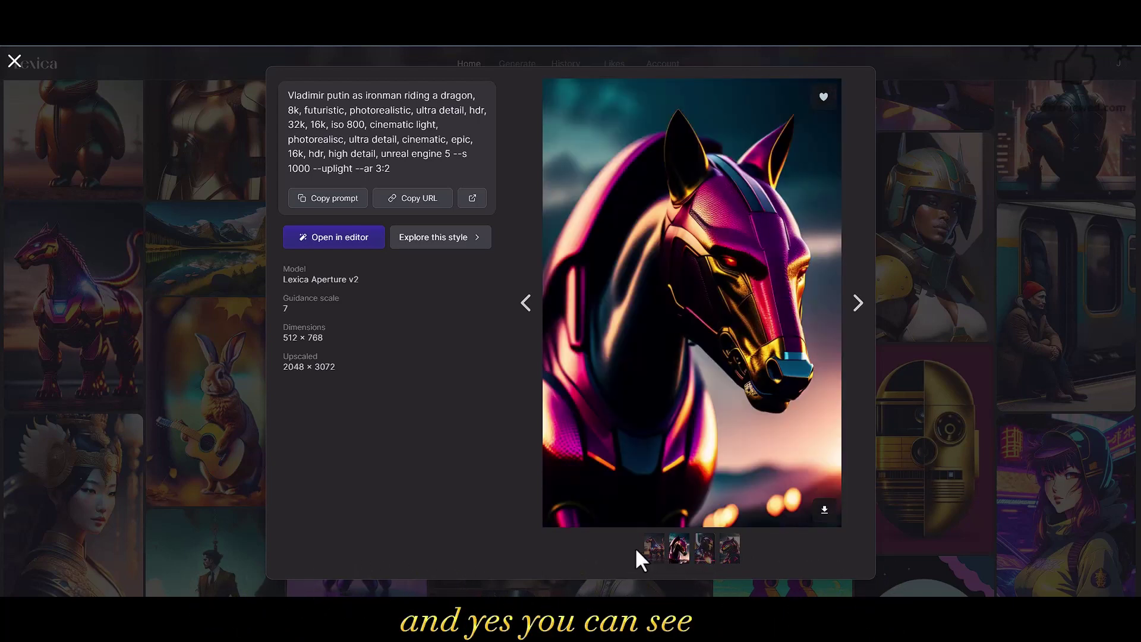
Step: Close the image details and scroll the gallery down to the cats, birds and portraits
click(912, 93)
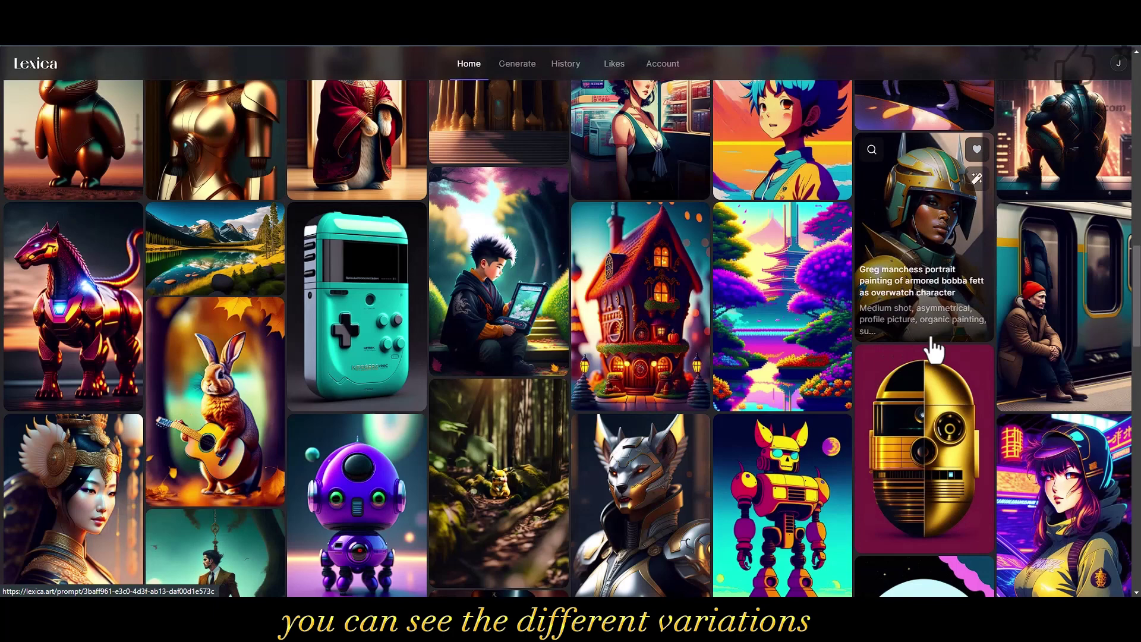
scroll(932, 351, down, 5)
scroll(935, 350, down, 4)
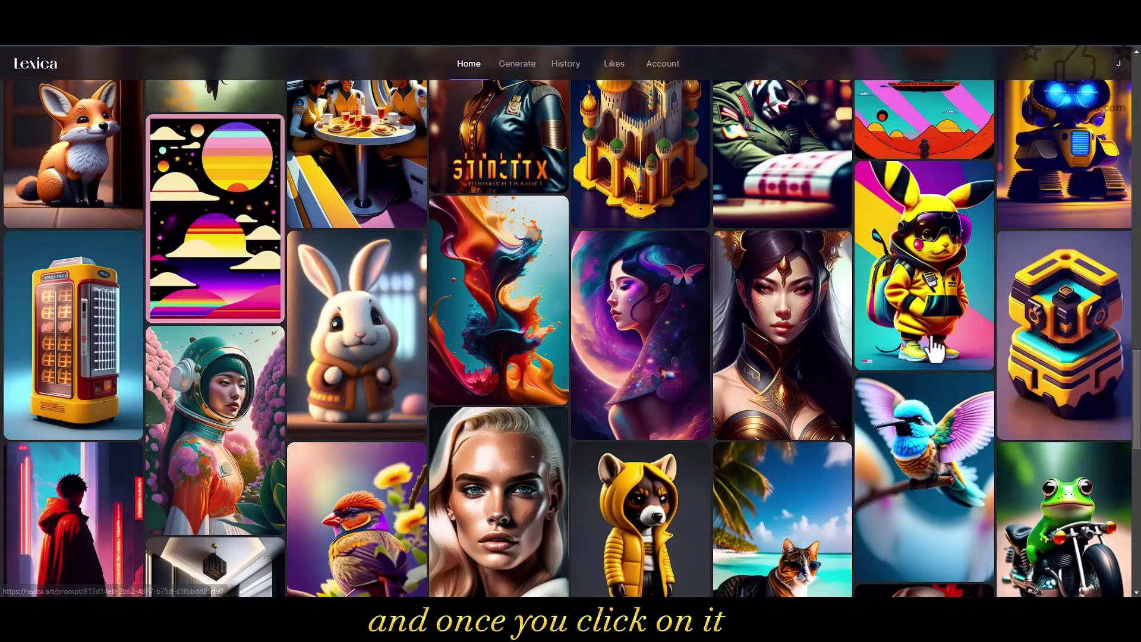
scroll(934, 350, down, 5)
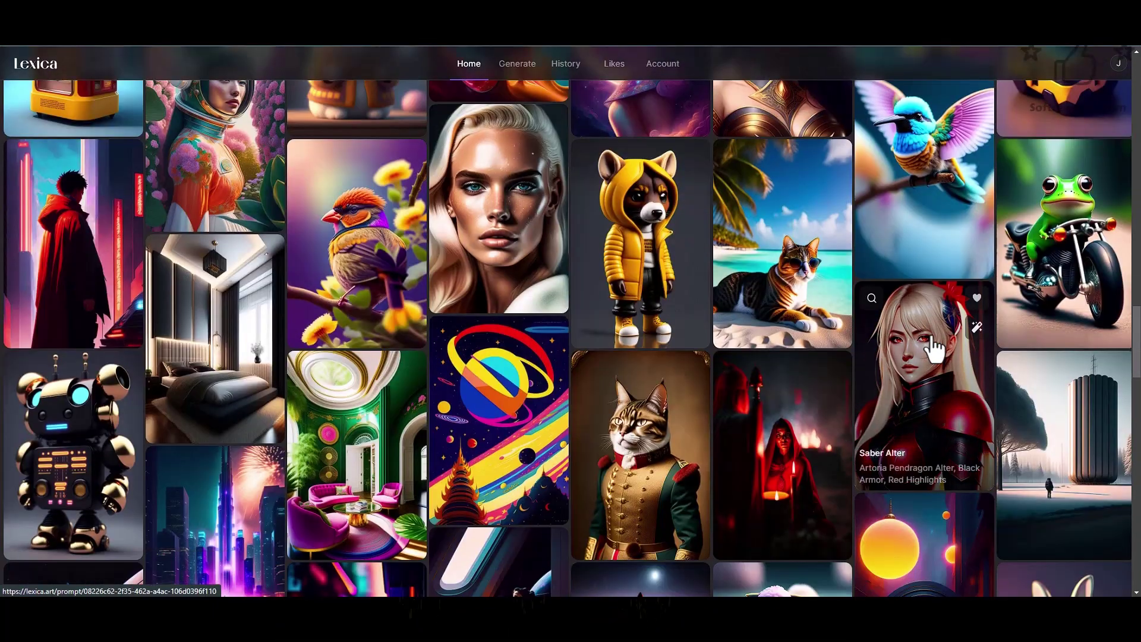
scroll(933, 349, down, 6)
scroll(931, 345, down, 6)
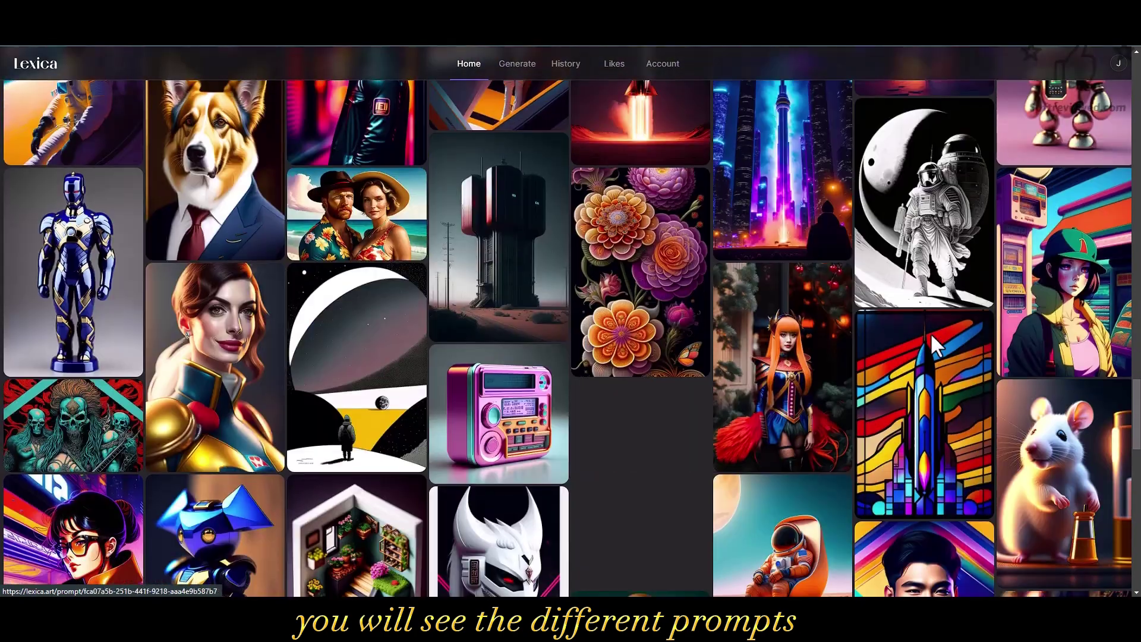
scroll(931, 338, down, 4)
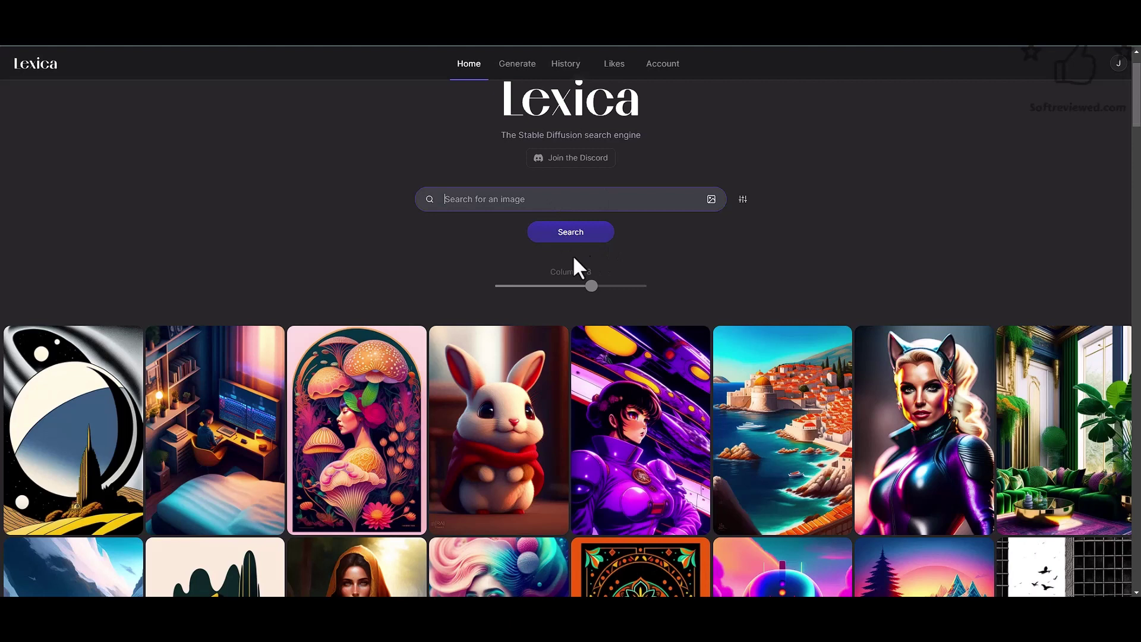
Step: Filter the Lexica gallery to Stable Diffusion 1.5 images and scroll through the results
click(750, 200)
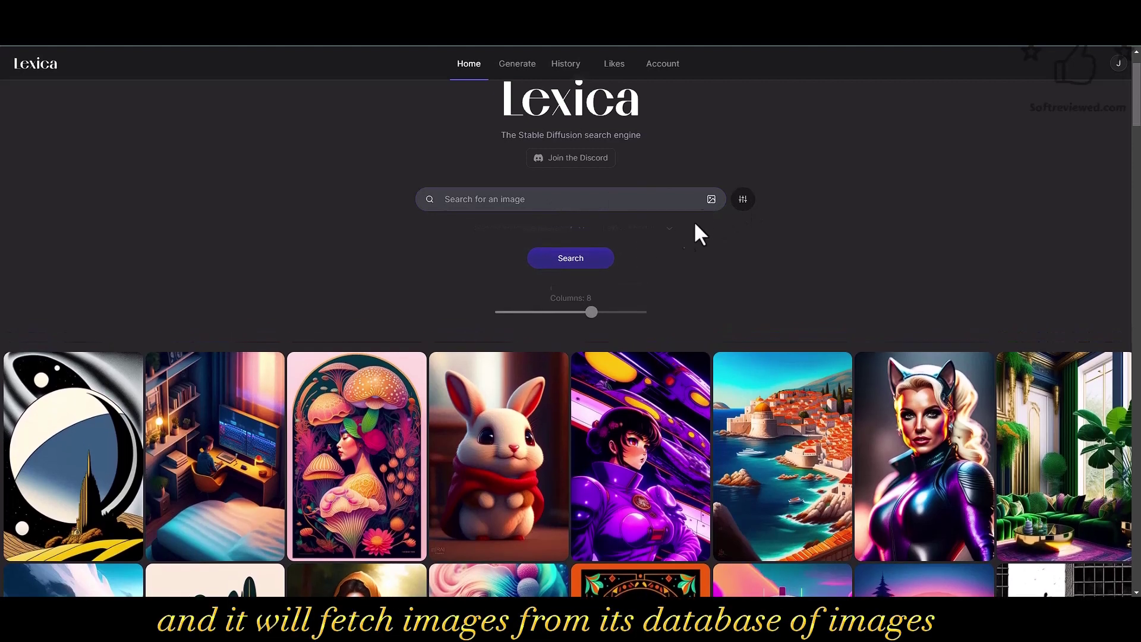
click(652, 229)
click(638, 248)
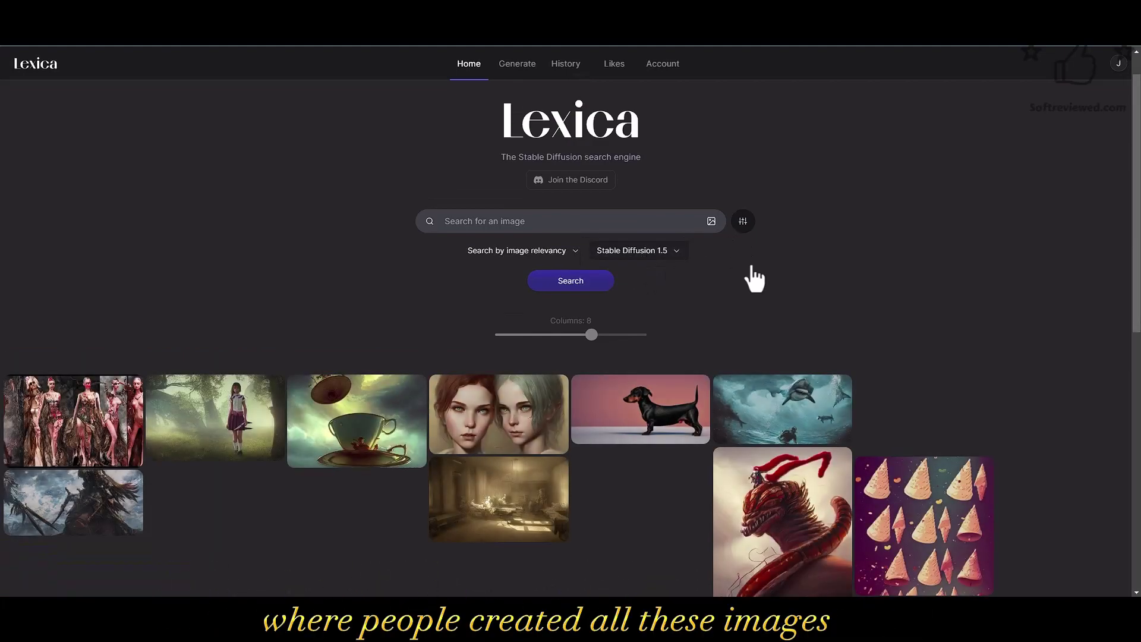
scroll(753, 268, down, 4)
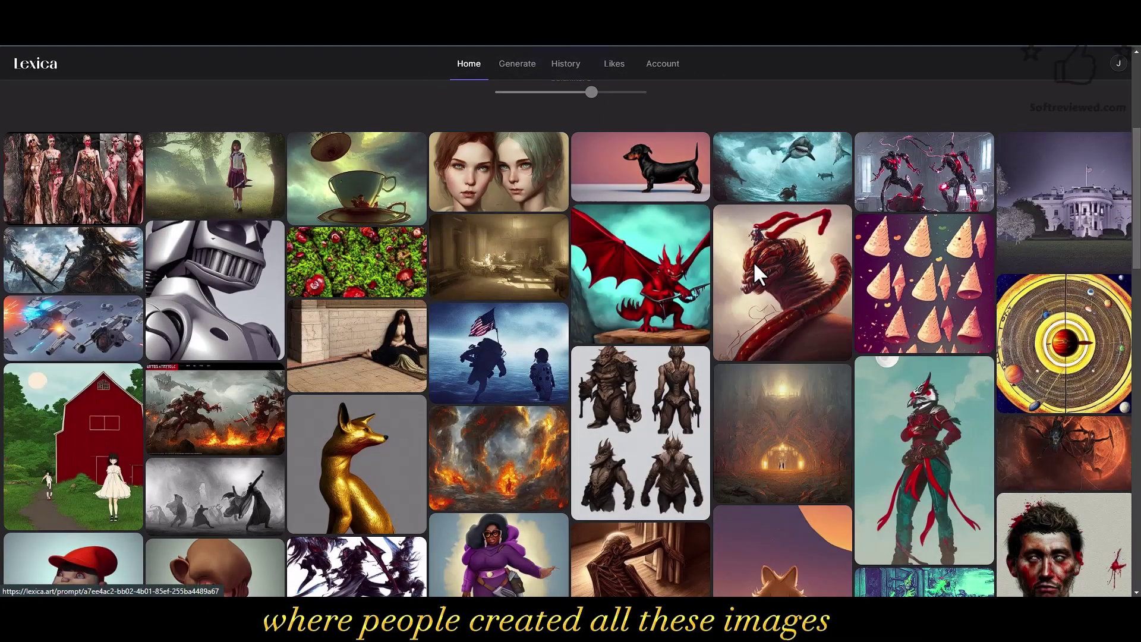
scroll(753, 262, down, 5)
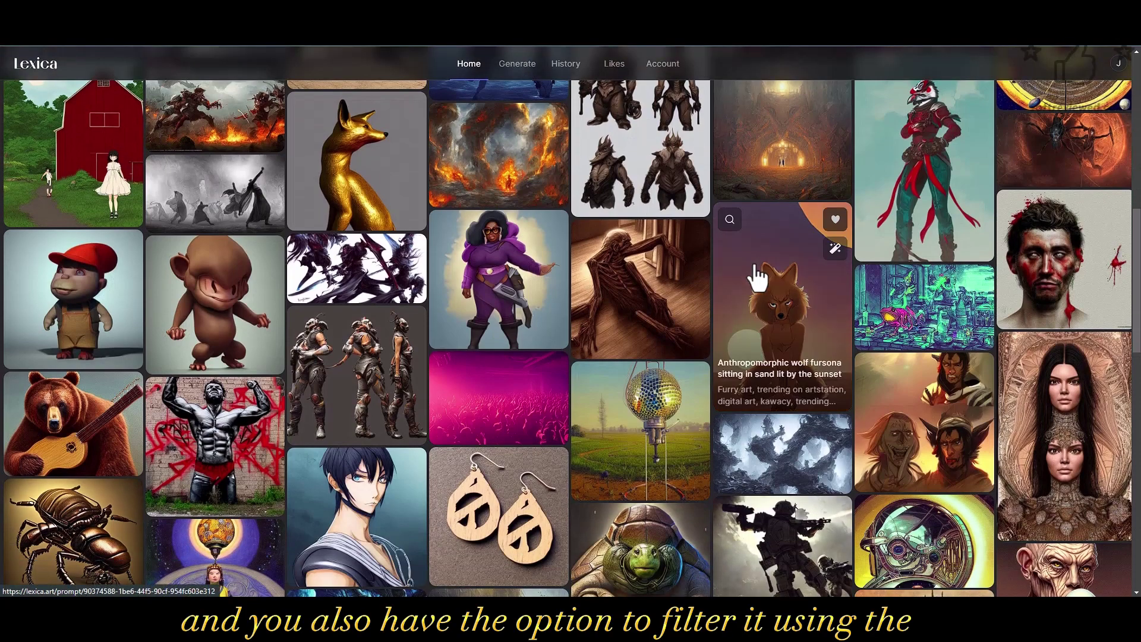
scroll(754, 266, down, 6)
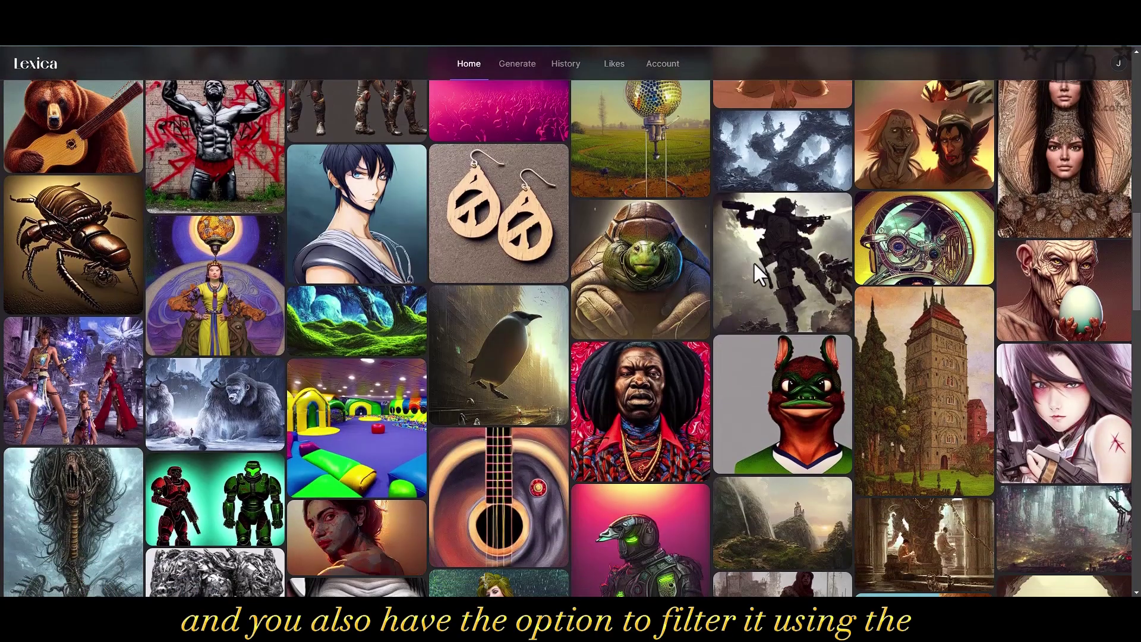
scroll(754, 266, up, 6)
scroll(754, 262, up, 10)
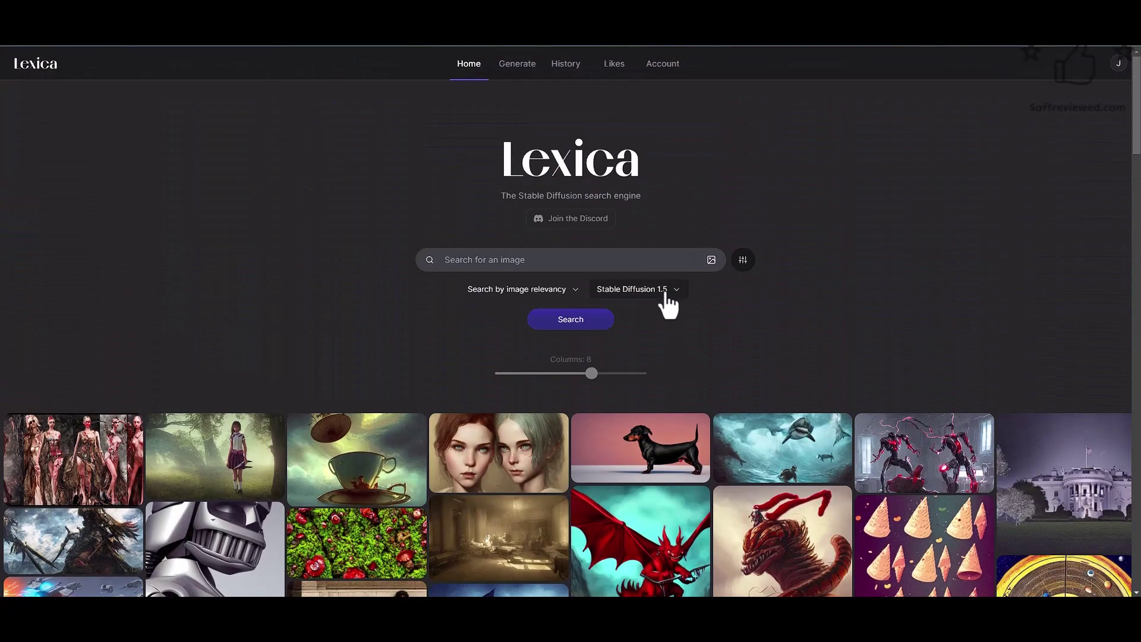
click(676, 291)
Step: Set the model filter back to Lexica Aperture and scroll the reloaded image grid
click(639, 271)
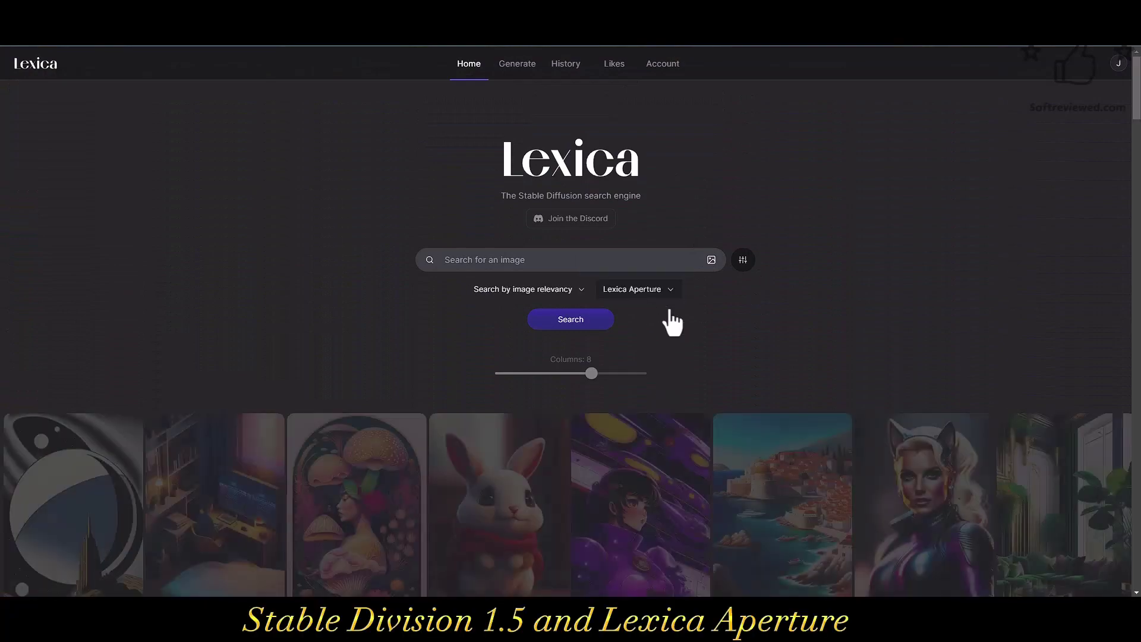
scroll(672, 338, down, 11)
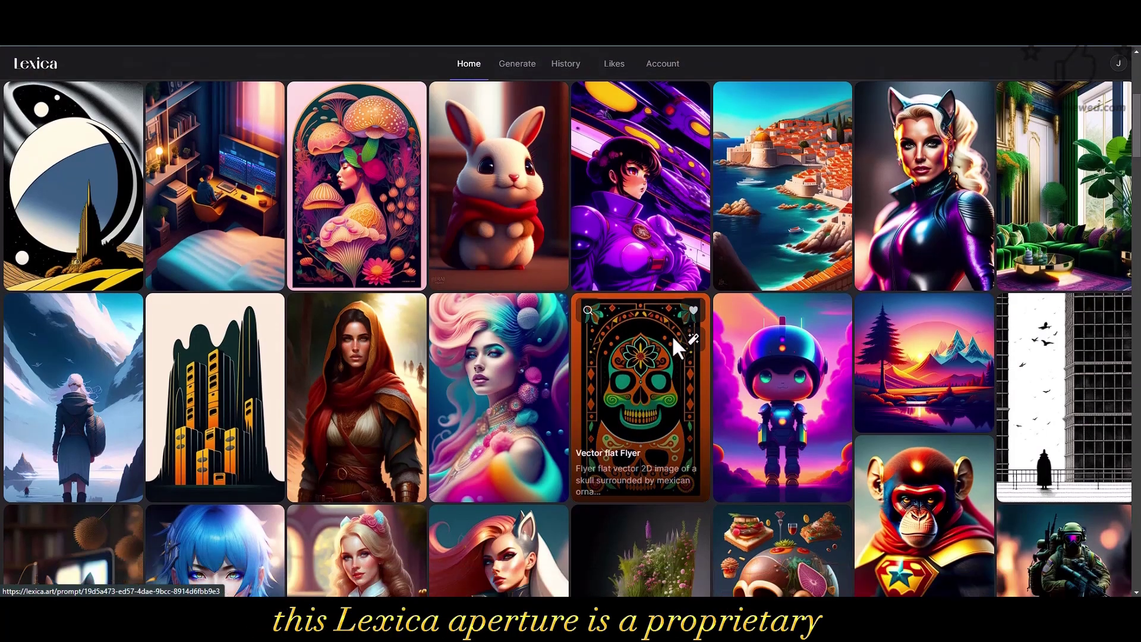
scroll(672, 335, down, 3)
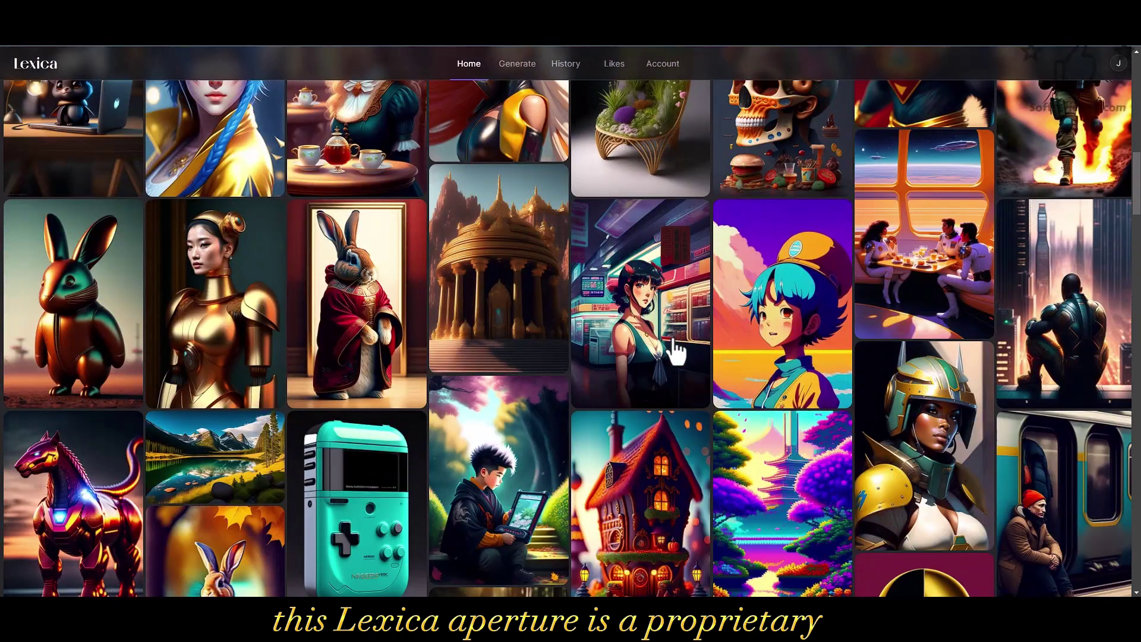
scroll(674, 341, up, 10)
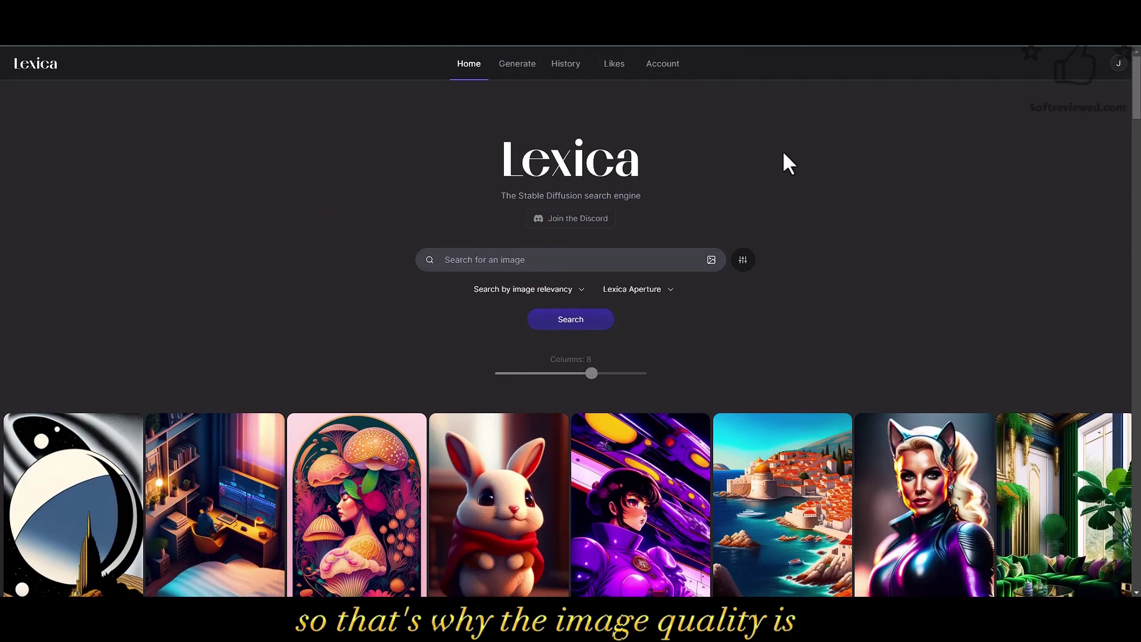
scroll(783, 153, down, 4)
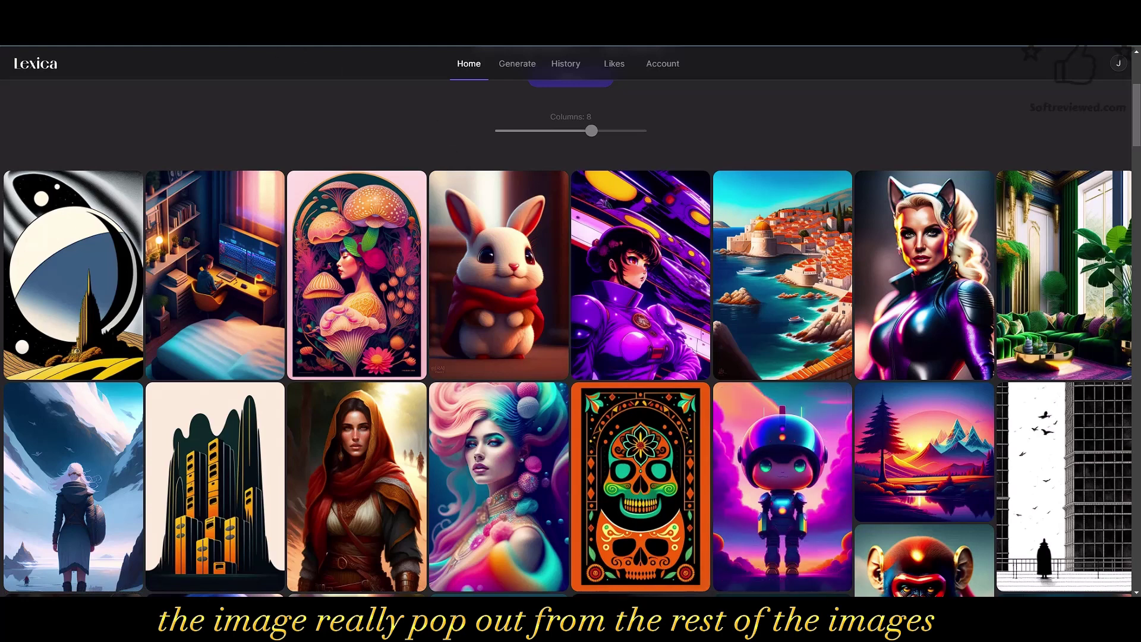
scroll(551, 211, up, 3)
Step: Search Lexica for 'superm' to get the superman results (1,415 images)
text(superman)
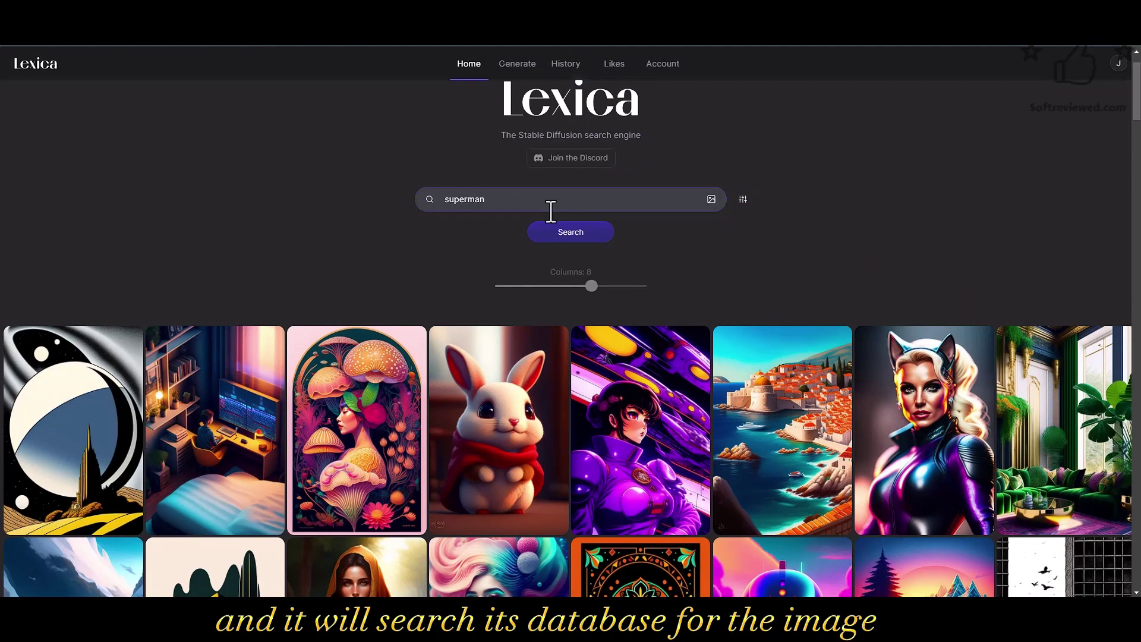
key(Return)
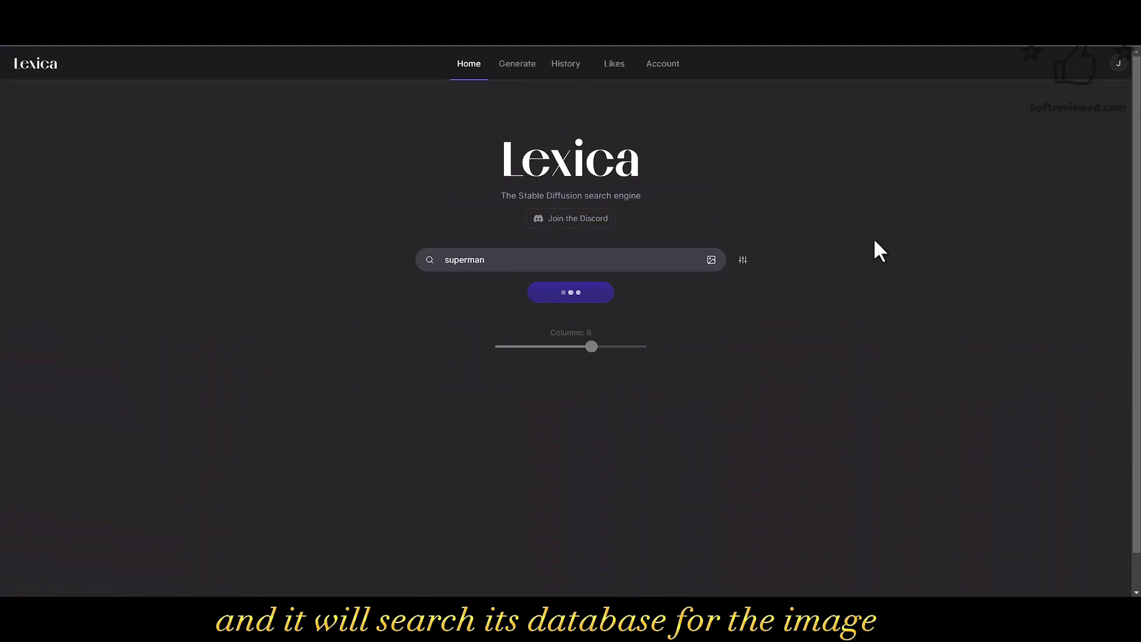
scroll(873, 237, down, 1)
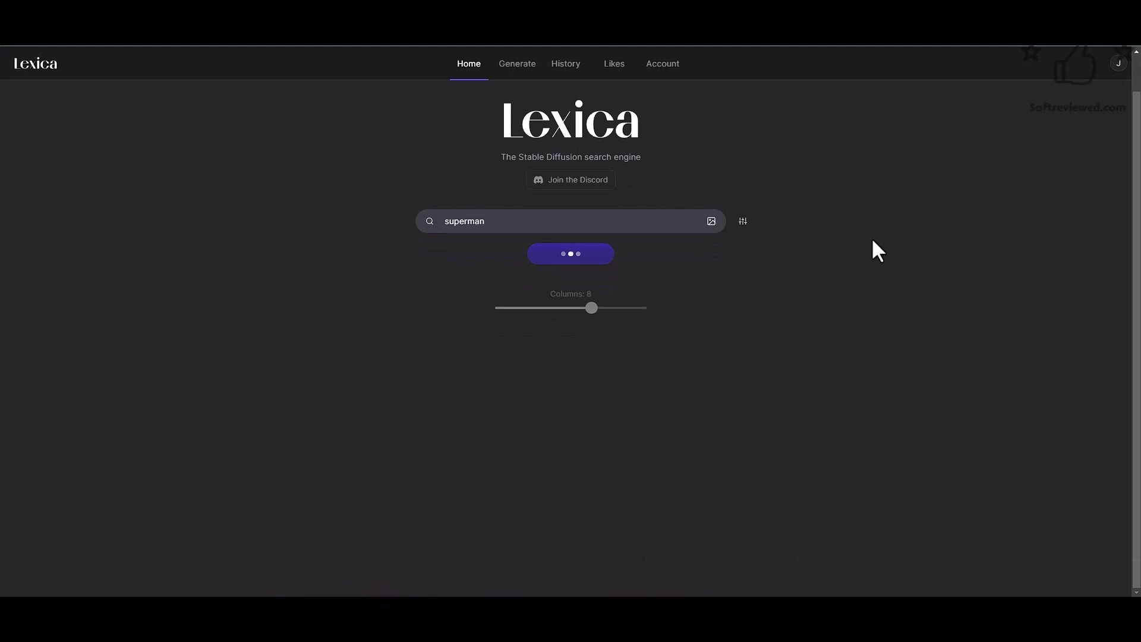
Step: Check the search mode and image model filter lists, then scroll back to the results' top
click(742, 222)
click(537, 252)
click(539, 254)
click(646, 253)
scroll(722, 253, down, 4)
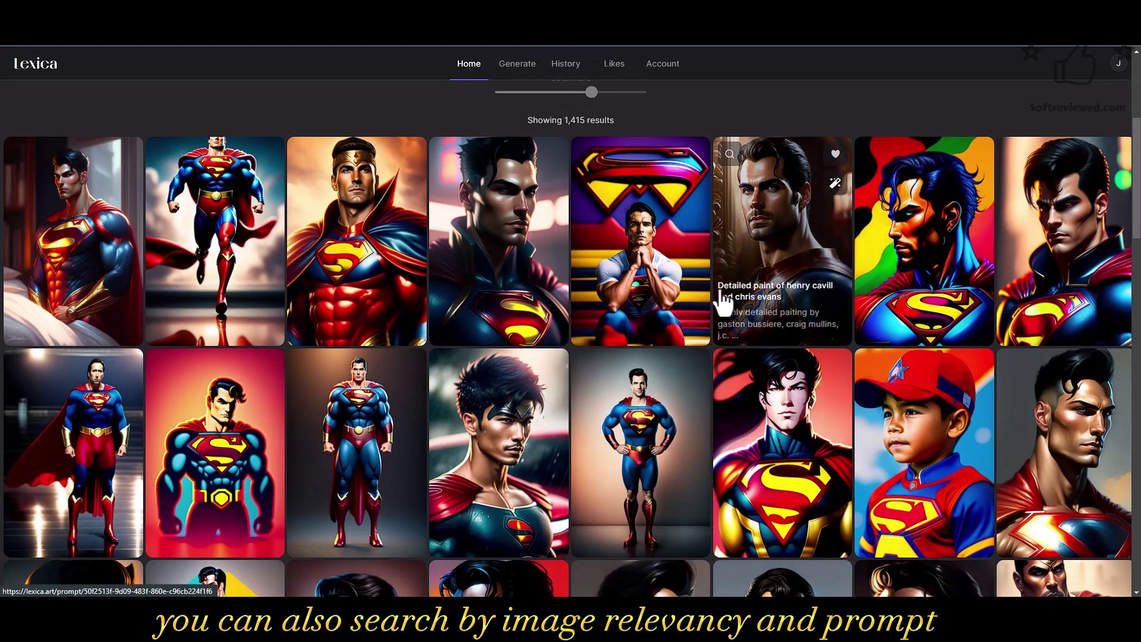
scroll(713, 283, down, 4)
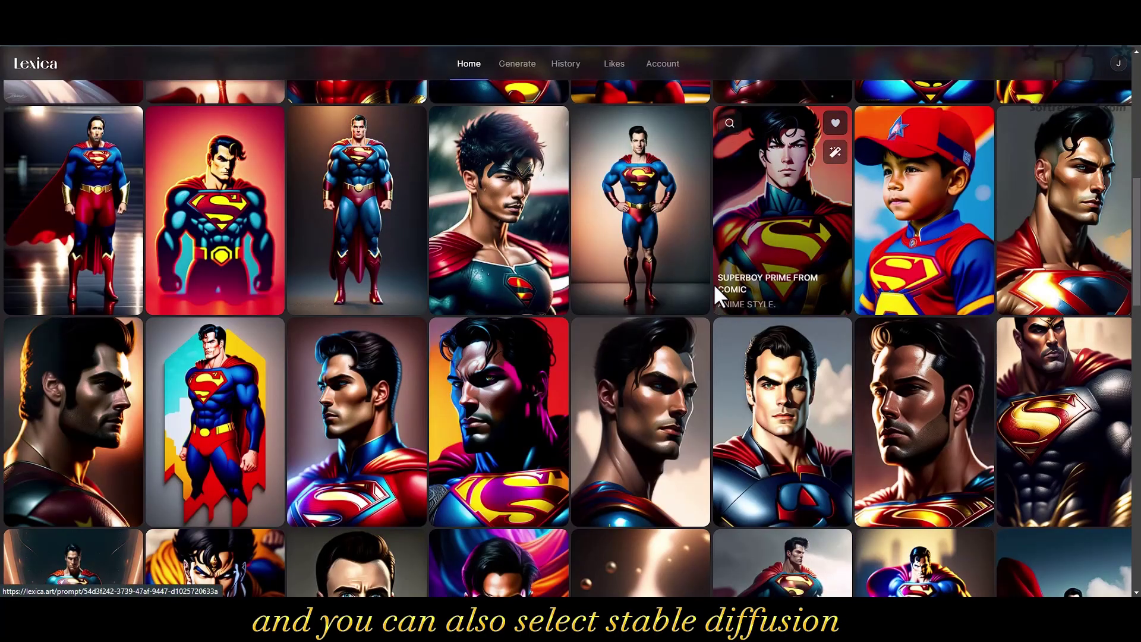
scroll(713, 283, up, 8)
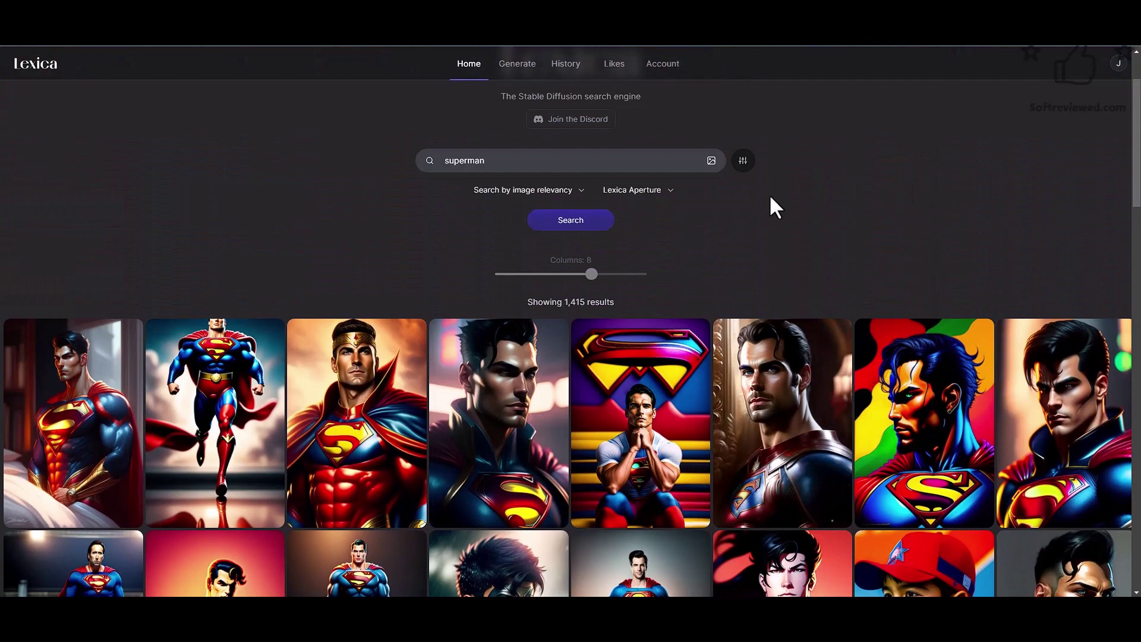
scroll(674, 207, up, 2)
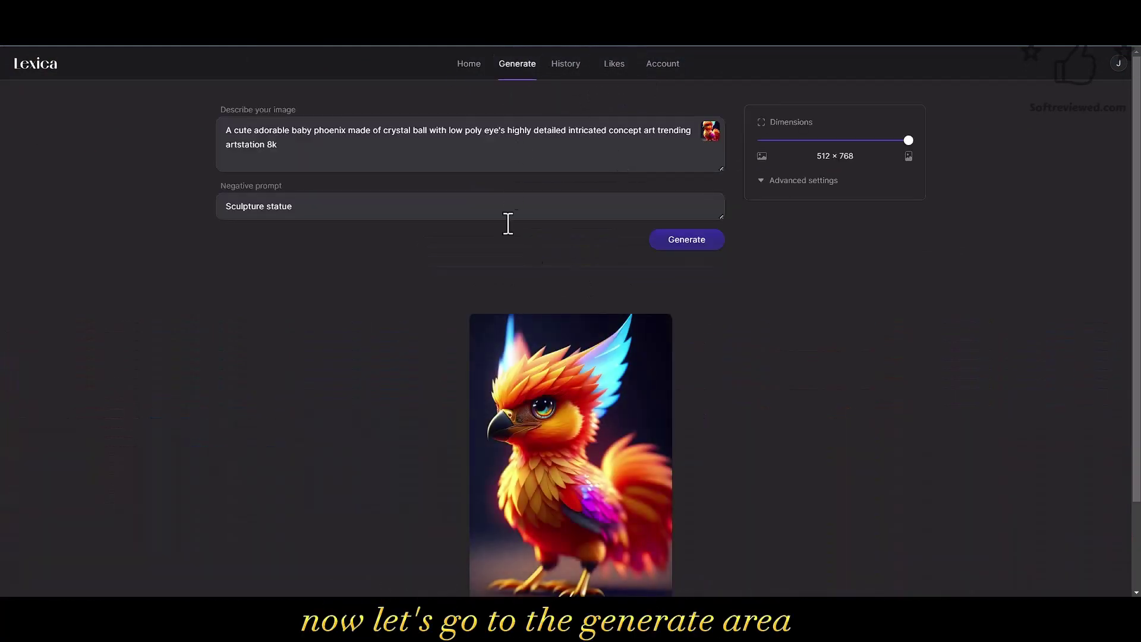
mouse_move(662, 326)
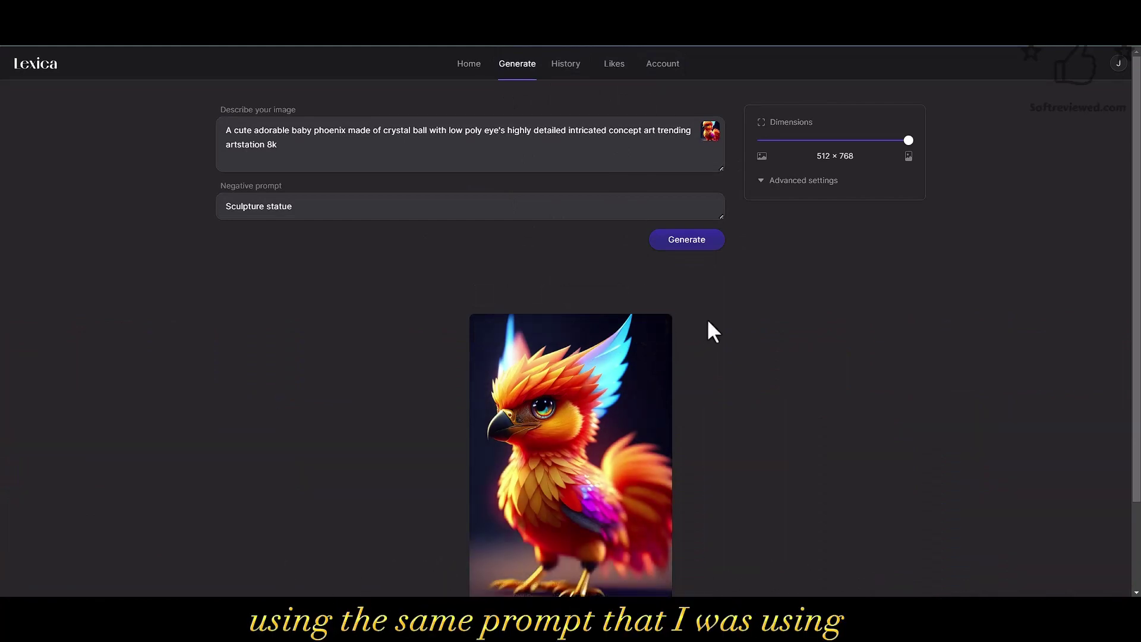
click(337, 145)
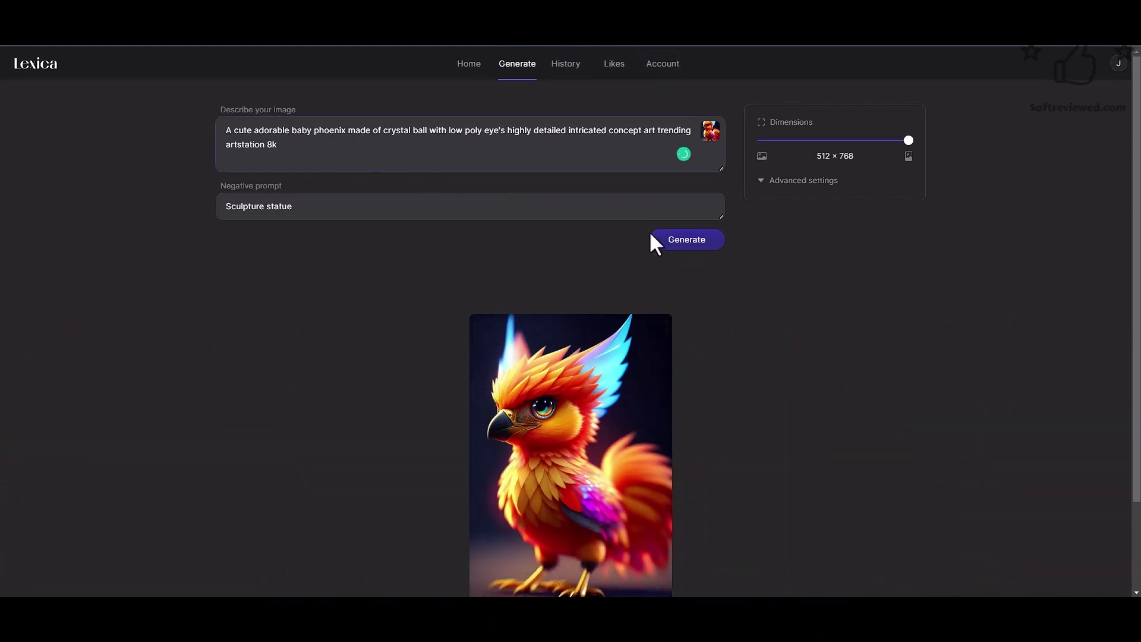
click(680, 243)
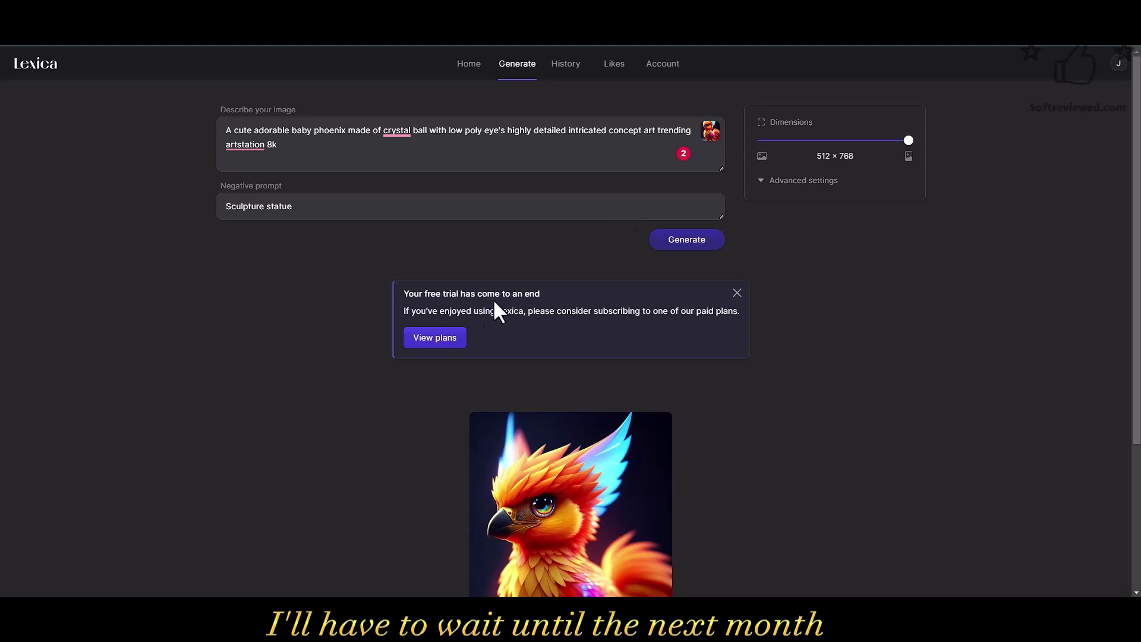
click(737, 293)
scroll(732, 294, down, 2)
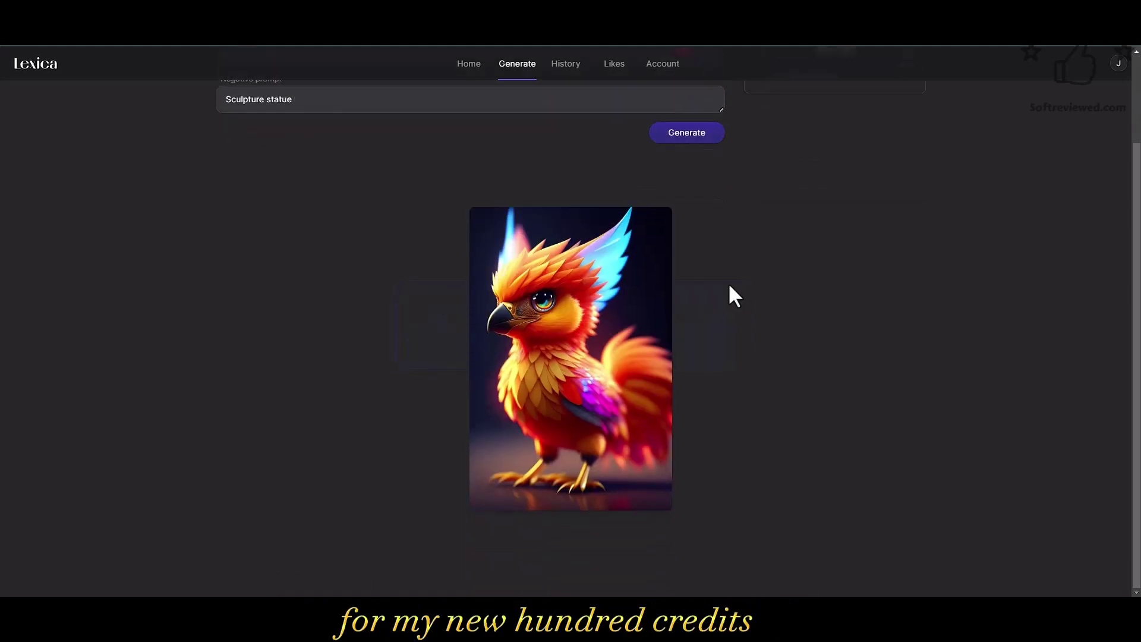
click(540, 311)
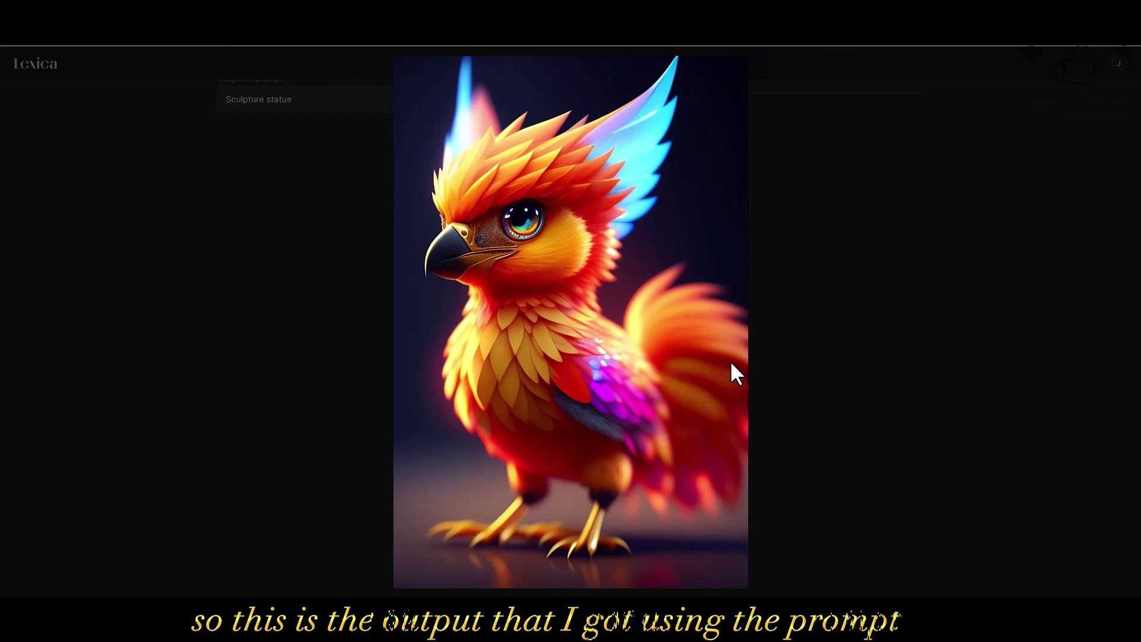
click(844, 354)
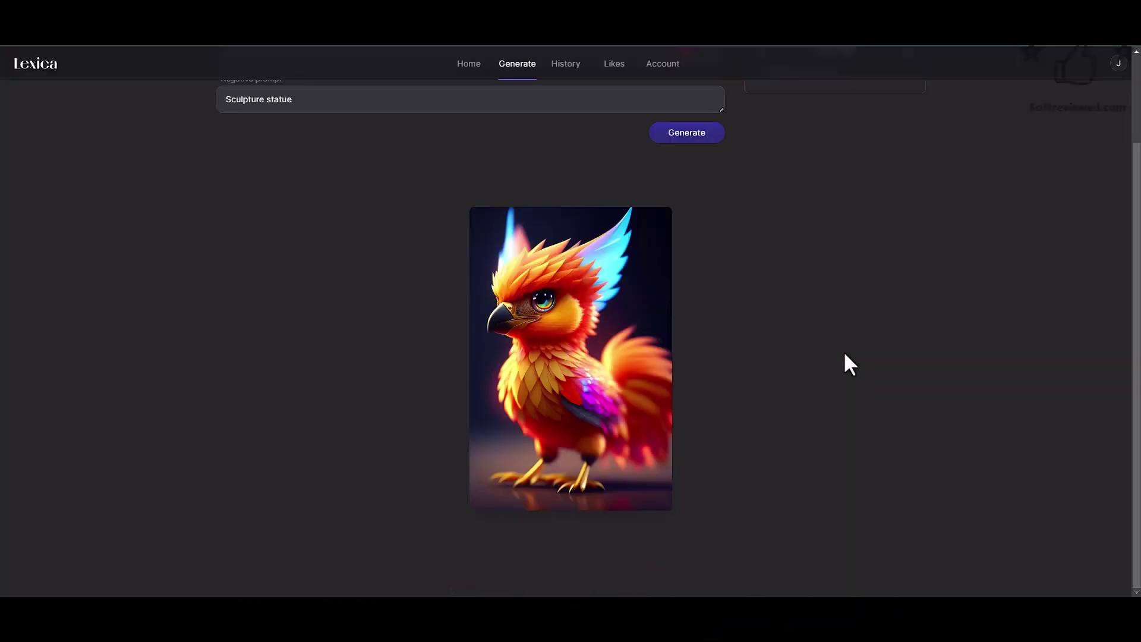
scroll(677, 100, up, 2)
click(664, 66)
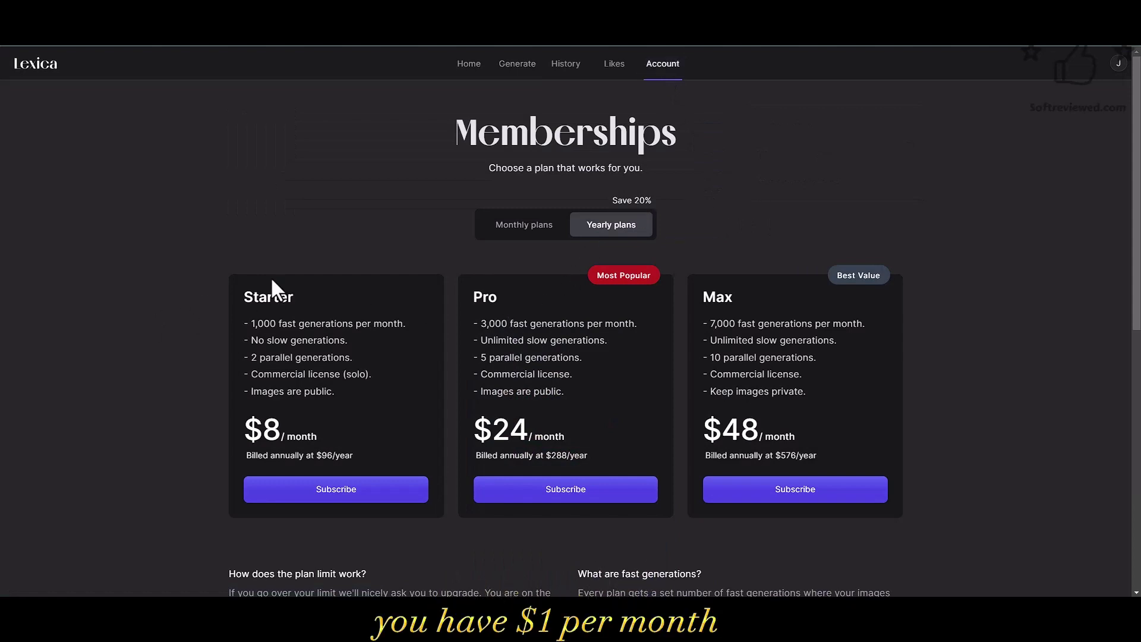
Step: Highlight the '100 of 100 images this month' usage note on the Memberships page, then return Home
scroll(274, 285, down, 4)
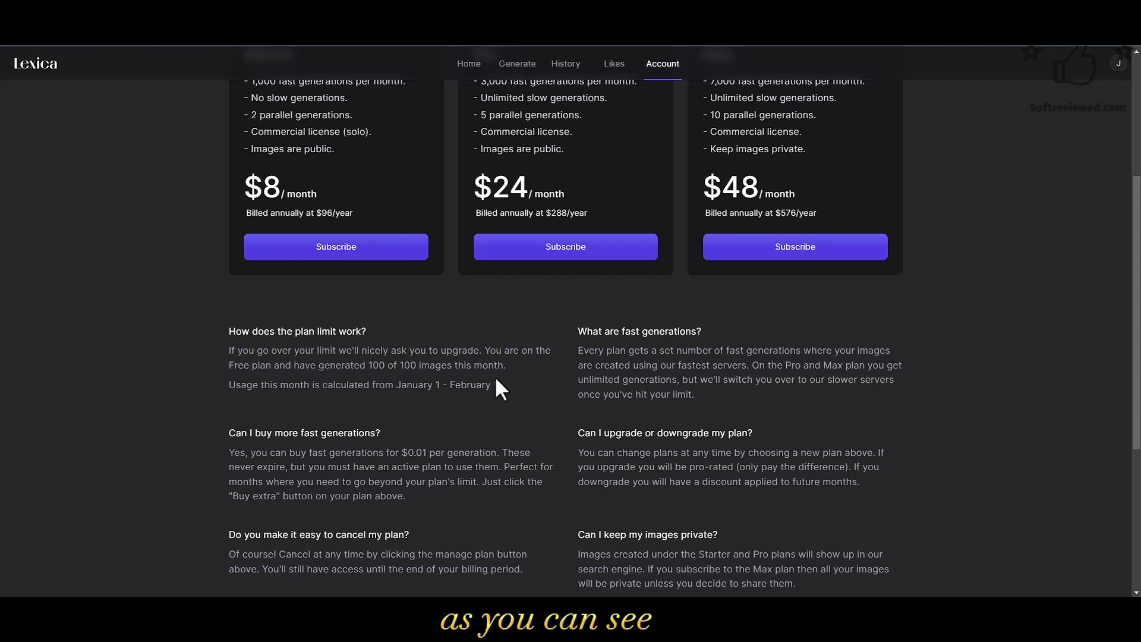
drag(504, 365, 309, 363)
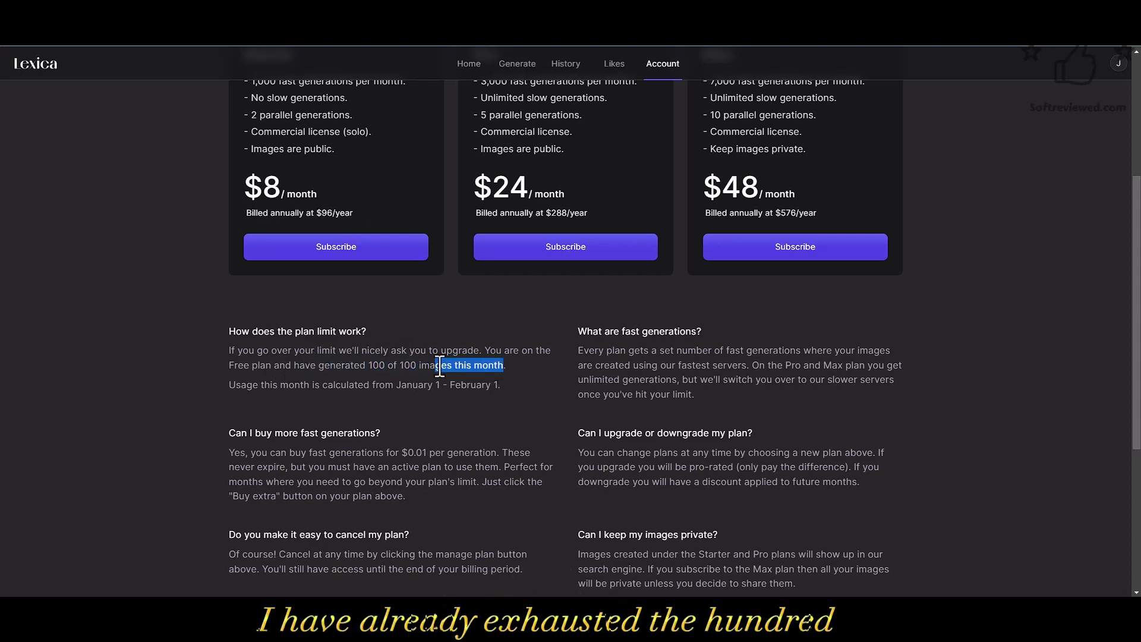
drag(440, 365, 442, 366)
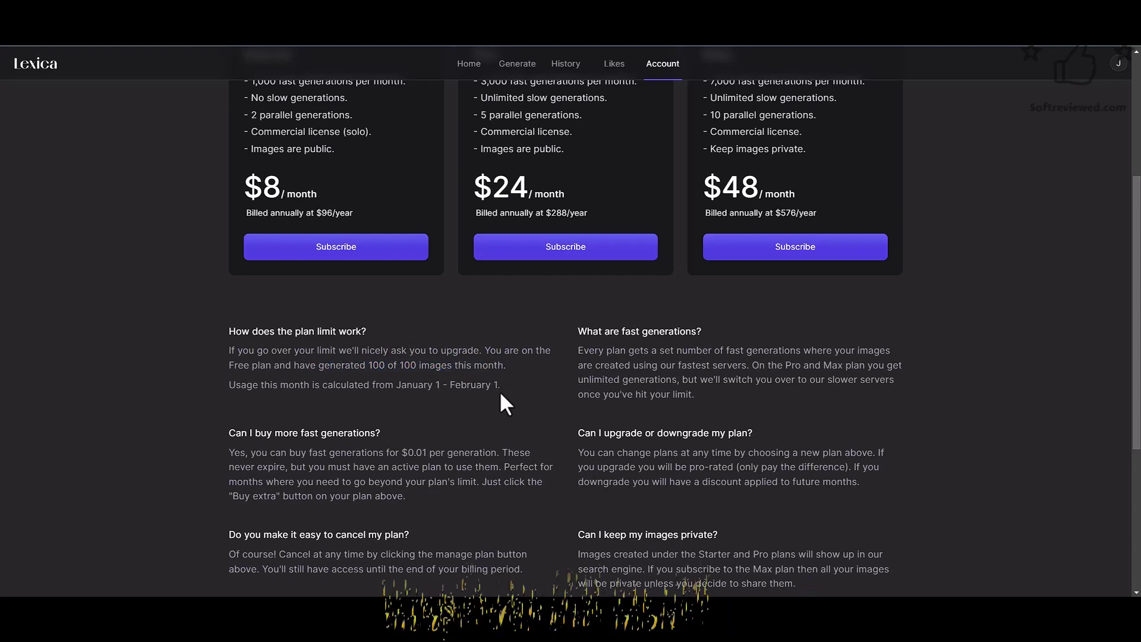
scroll(501, 394, up, 3)
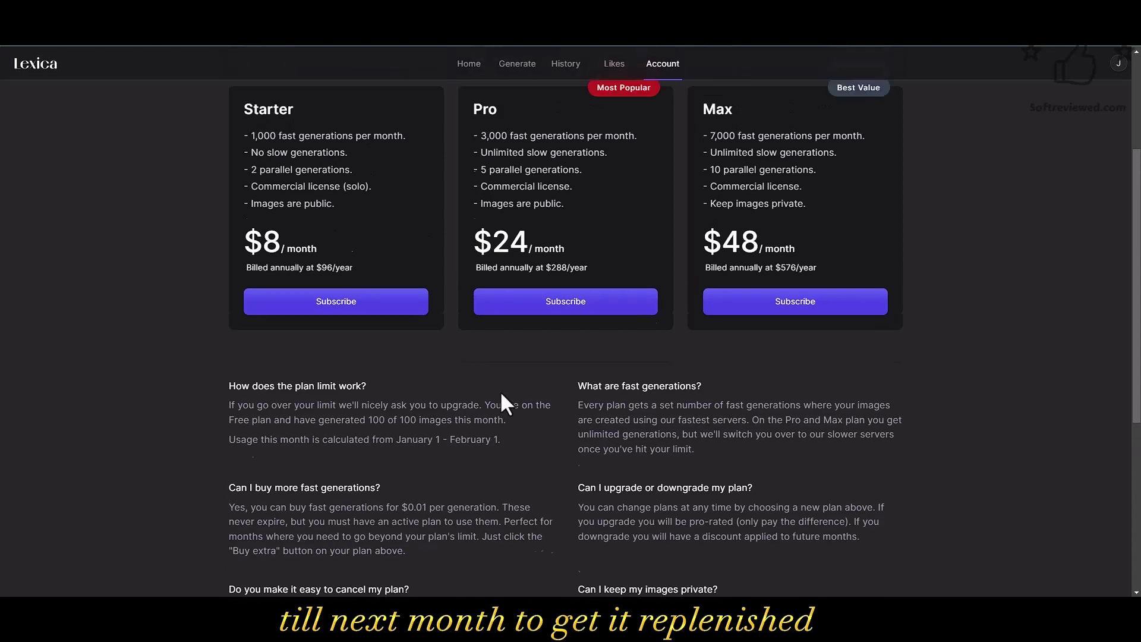
scroll(502, 394, up, 1)
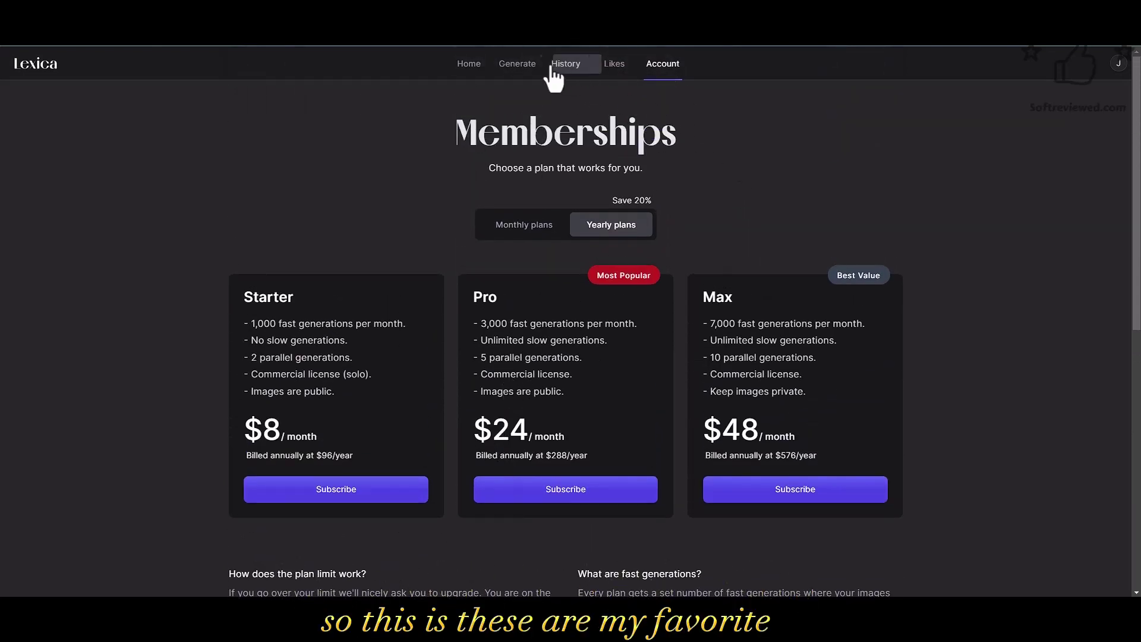
click(472, 70)
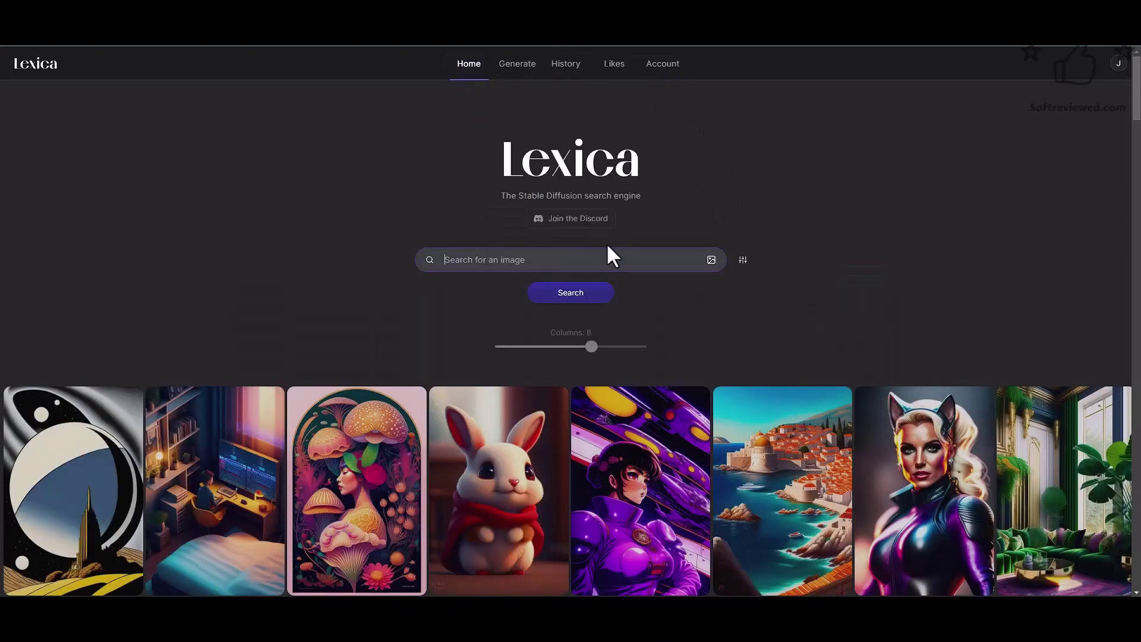
Step: Scroll the home gallery and briefly preview the Alice tea-party image's details
scroll(607, 245, down, 5)
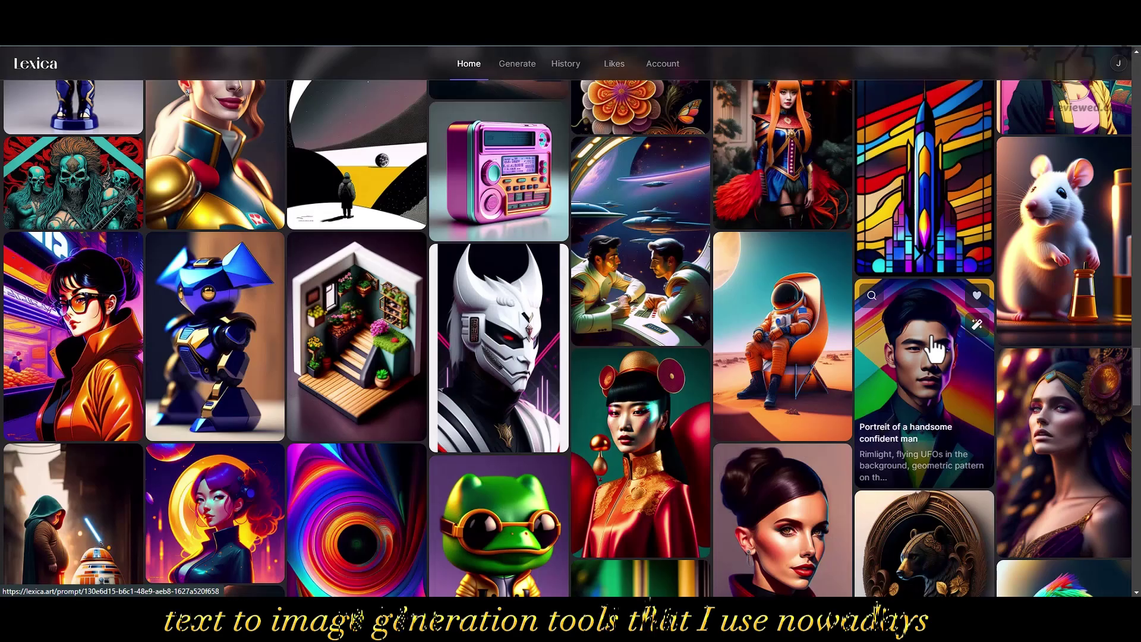
scroll(931, 340, up, 10)
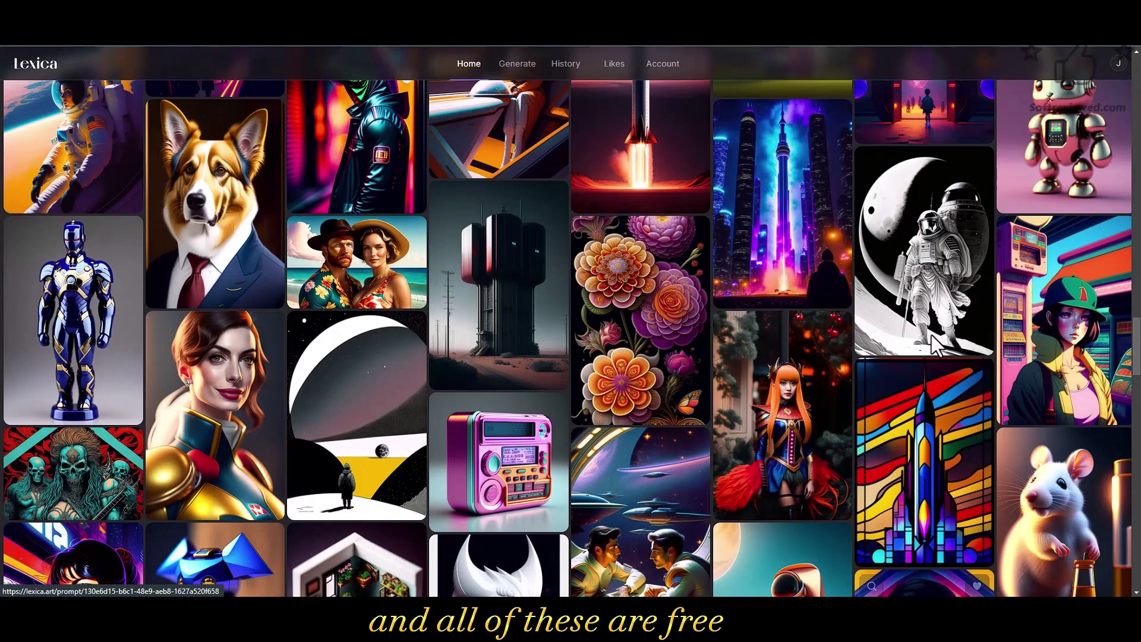
scroll(929, 333, up, 5)
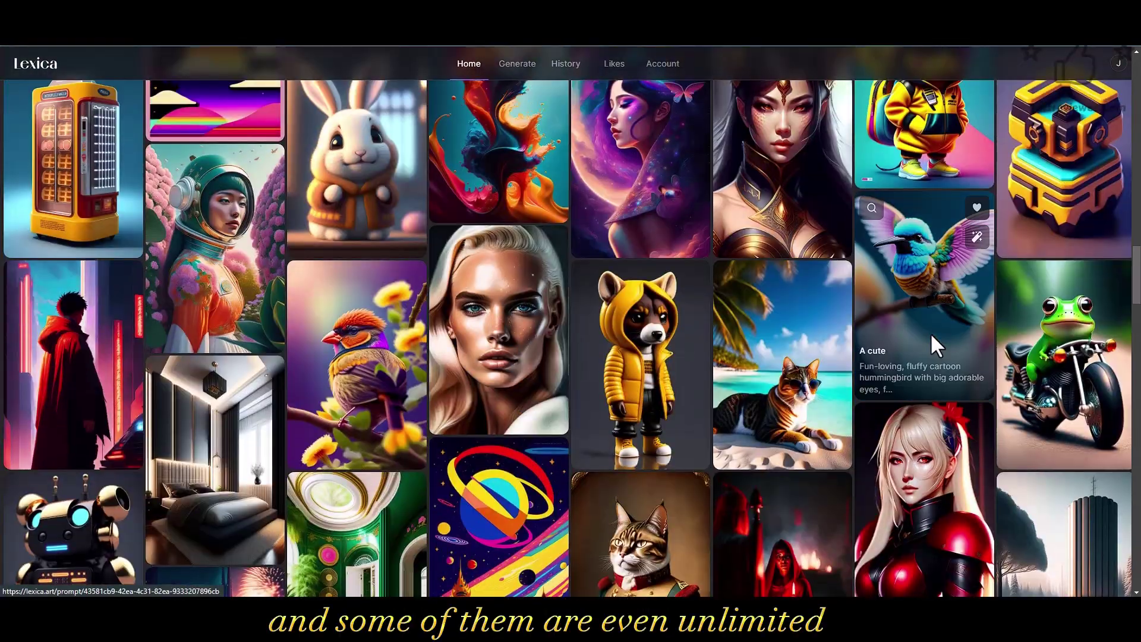
scroll(929, 332, up, 3)
scroll(933, 350, up, 12)
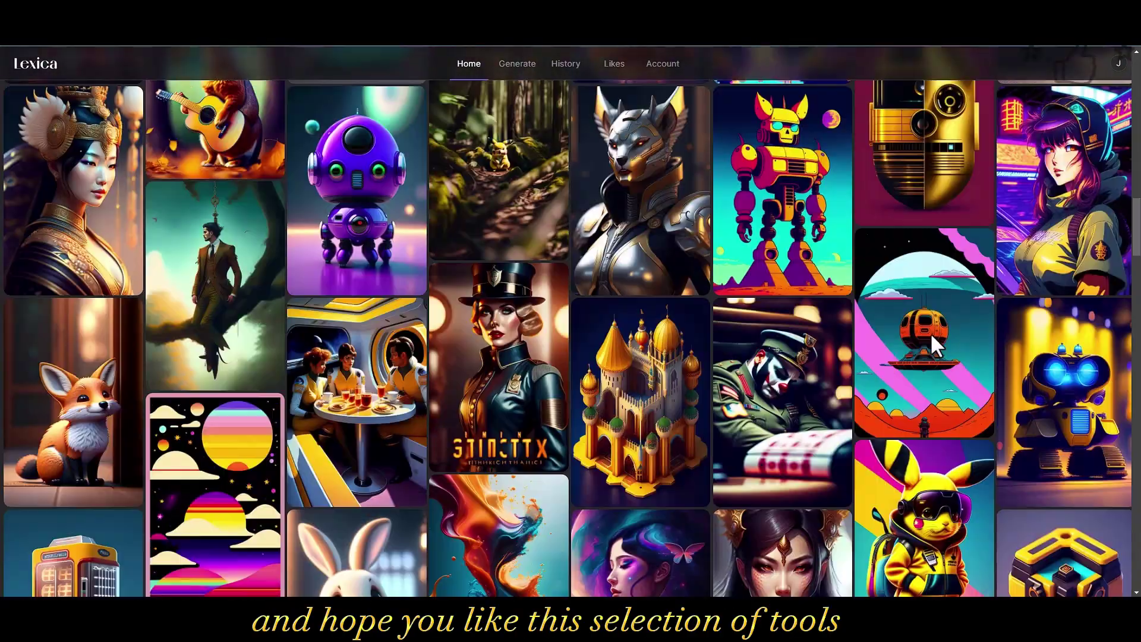
scroll(931, 349, up, 5)
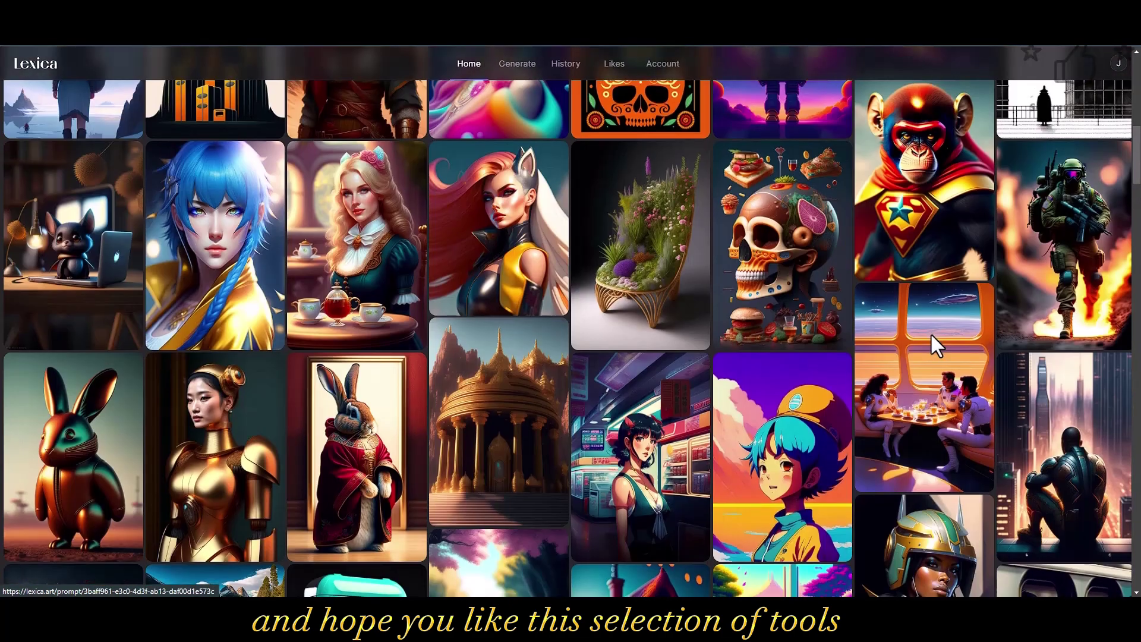
scroll(931, 342, up, 3)
scroll(929, 333, up, 1)
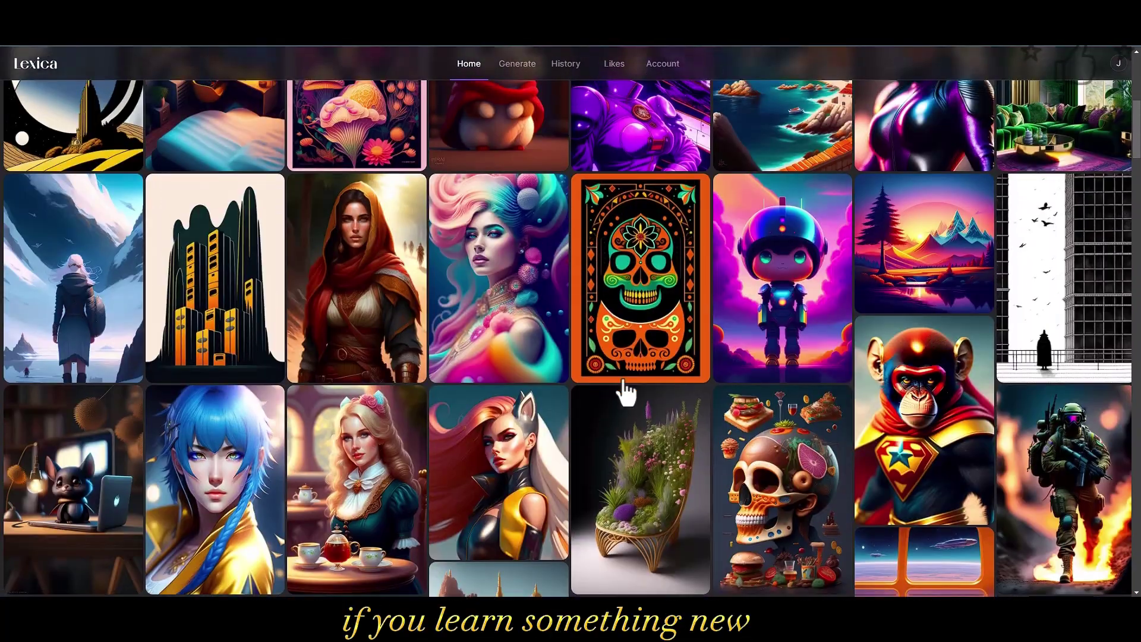
click(380, 464)
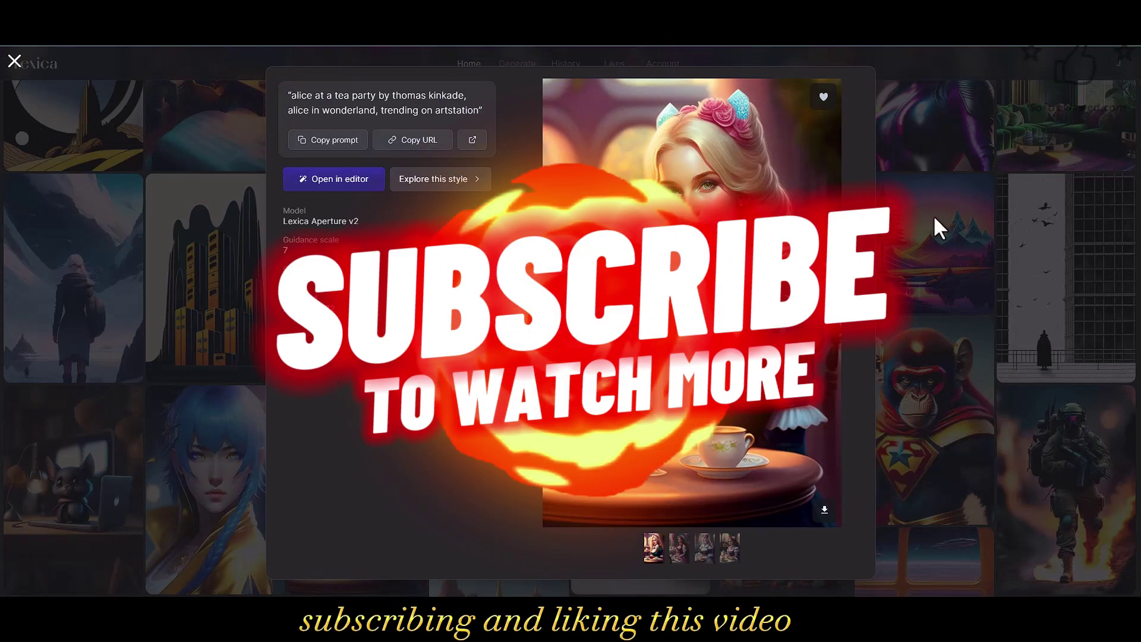
click(933, 215)
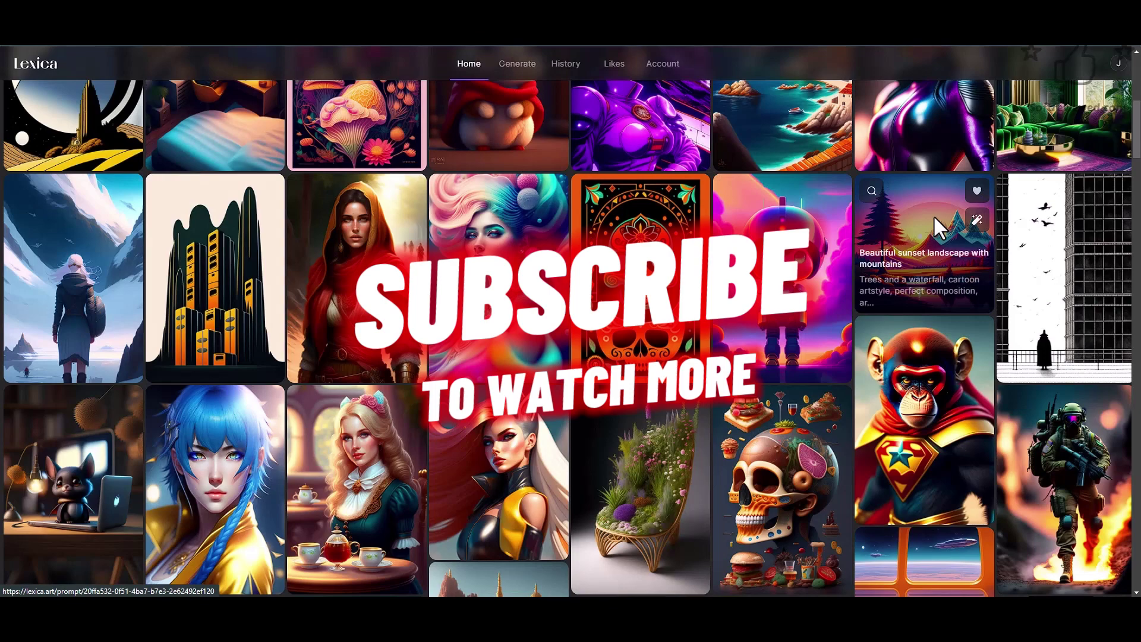
Step: Open the Monkey super hero image's details: Lexica Aperture v2, guidance 7, 512 × 768
scroll(932, 215, up, 3)
scroll(932, 215, down, 3)
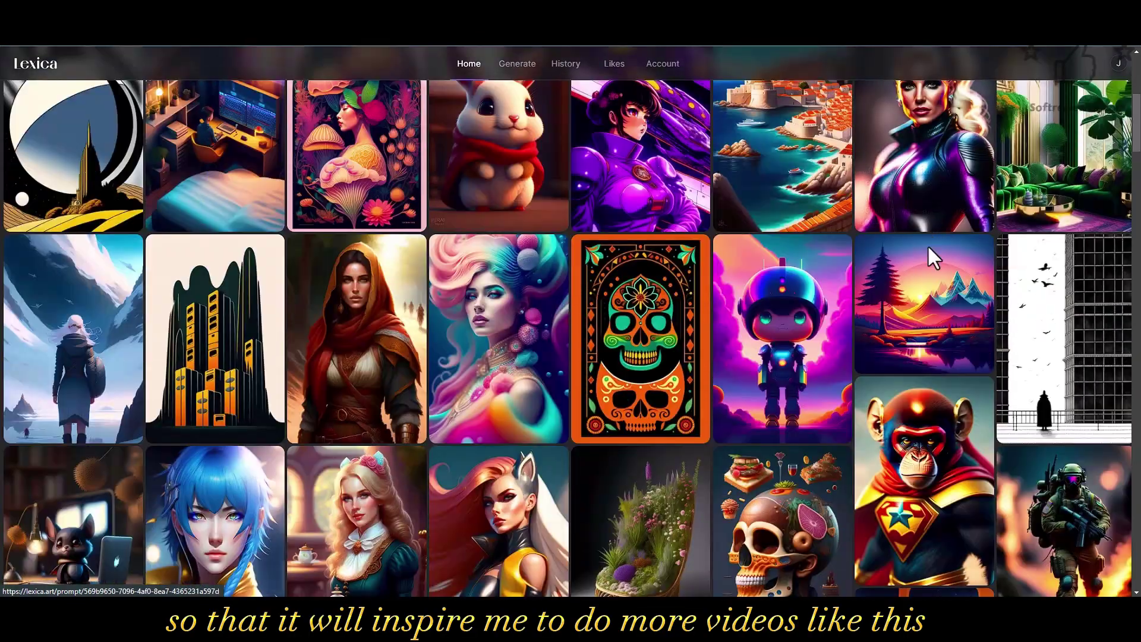
click(922, 434)
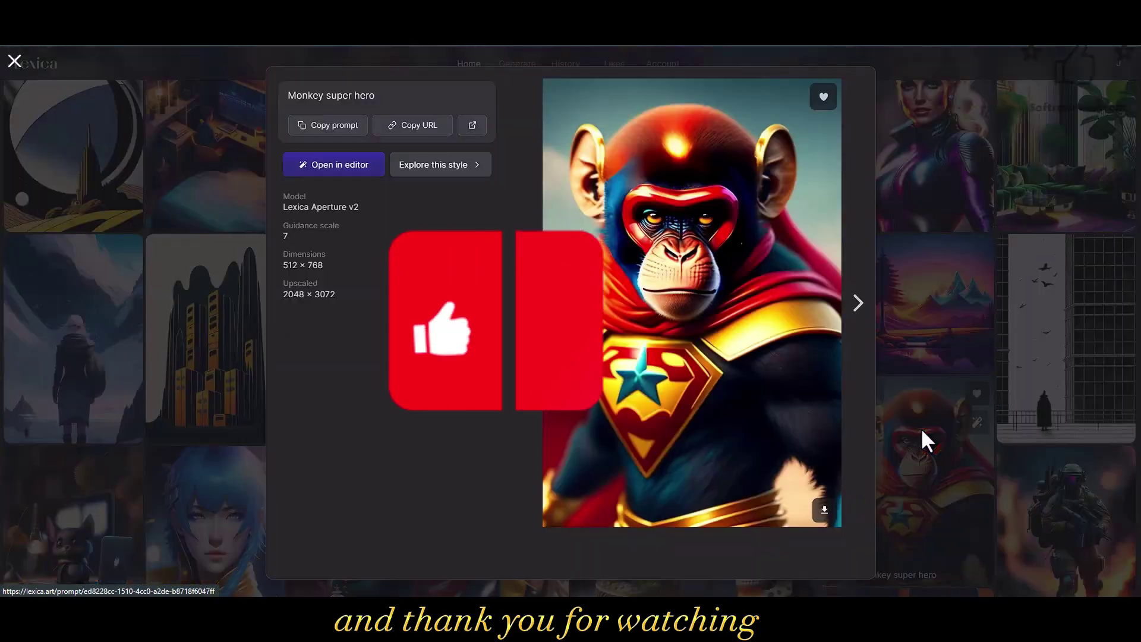